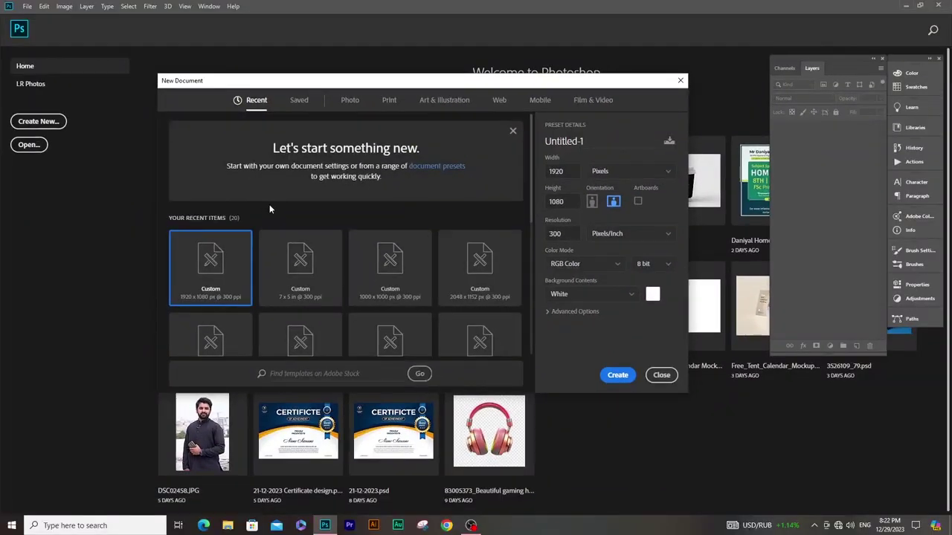
Create a document from the 7x5 in @ 300 ppi preset, named 'Coffee Cup Label Design'.
click(300, 282)
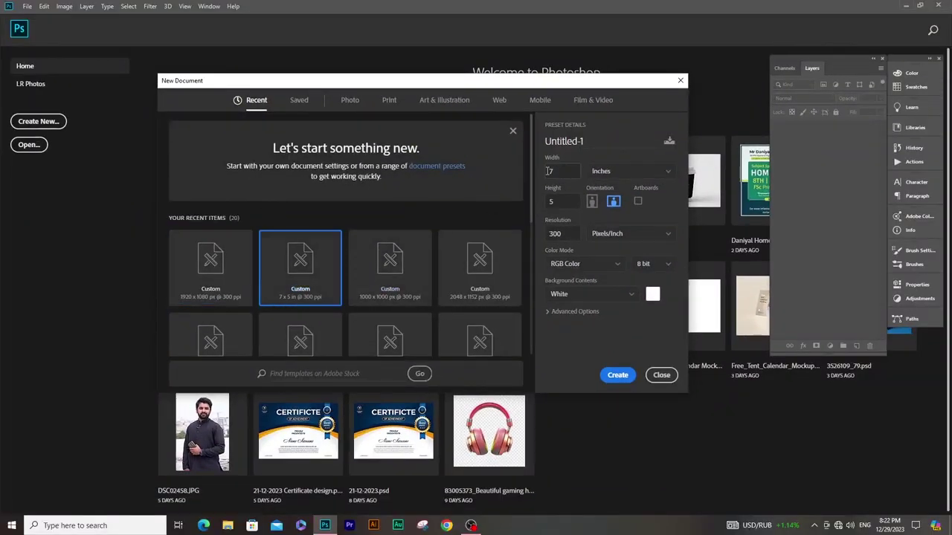
double_click(550, 201)
drag(583, 135, 570, 142)
key(BackSpace)
text(ee L)
key(BackSpace)
text(C)
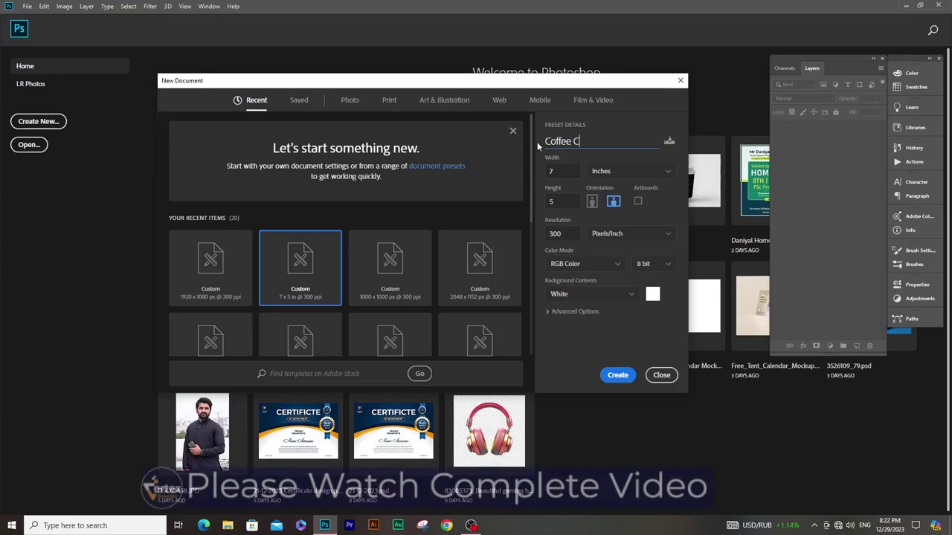
text(up Label )
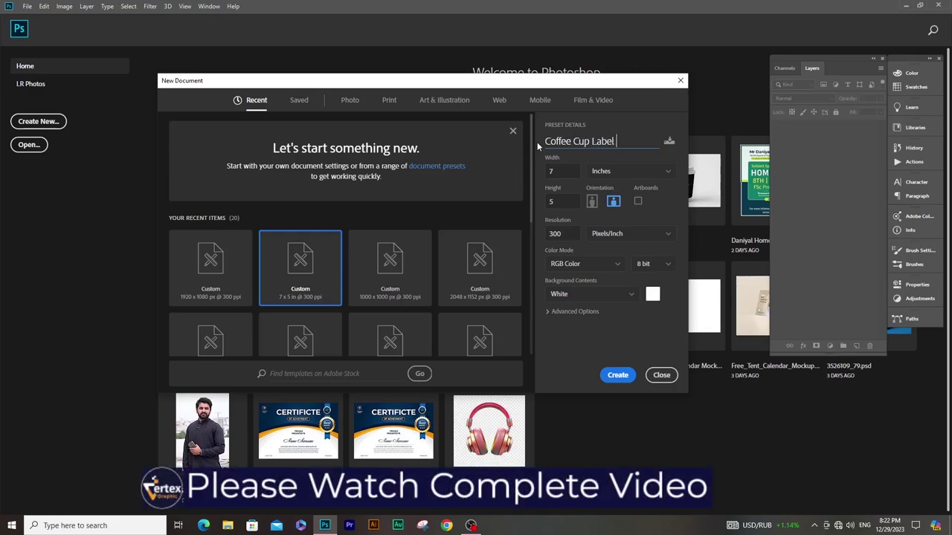
text(Design)
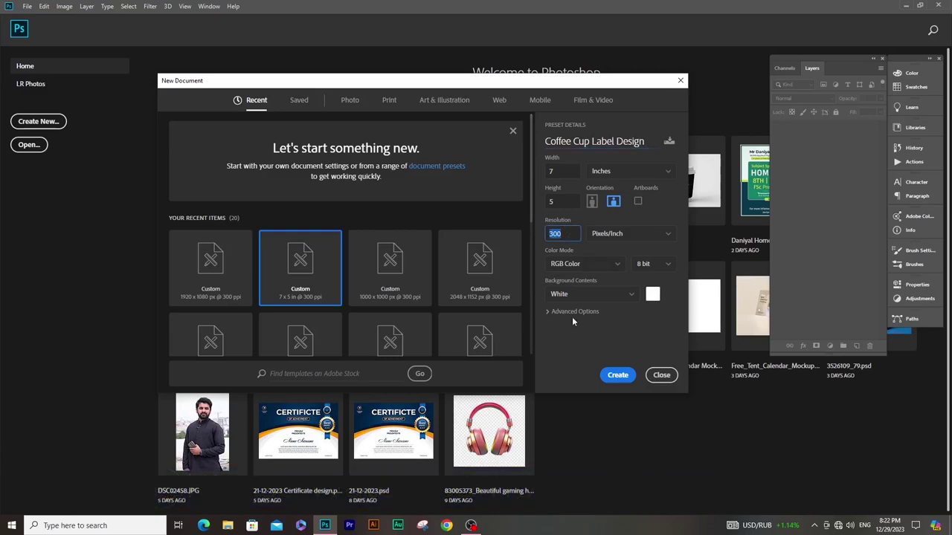
click(617, 375)
drag(392, 285, 359, 282)
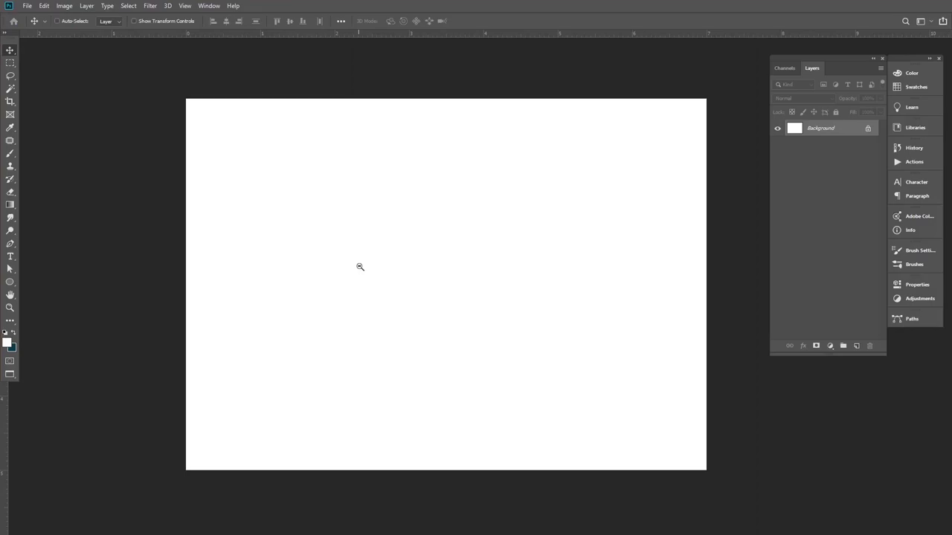
Add a gradient fill layer using the foreground-to-background gradient preset.
key(ctrl+minus)
key(ctrl+plus)
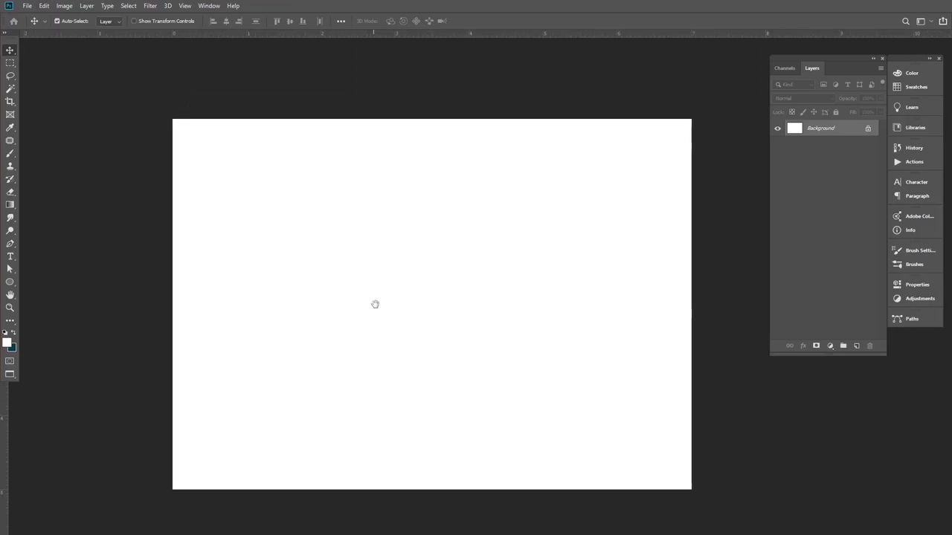
click(830, 347)
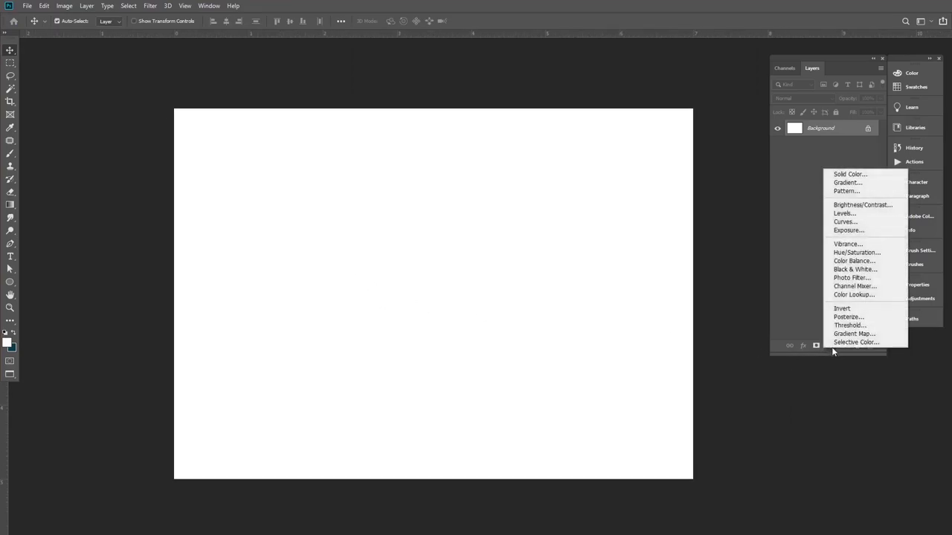
click(847, 182)
click(650, 299)
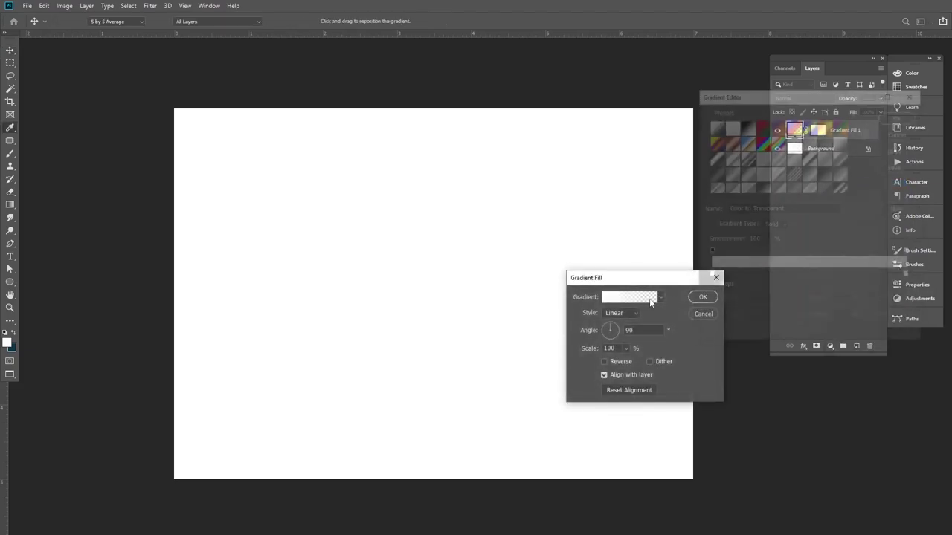
click(747, 128)
click(712, 129)
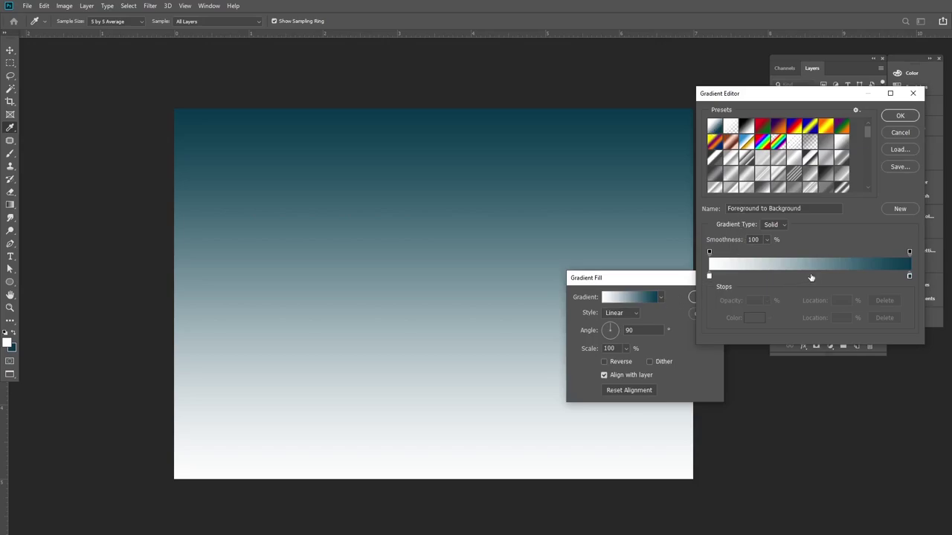
Set the right gradient stop to a deep maroon (#2e0c04).
double_click(908, 276)
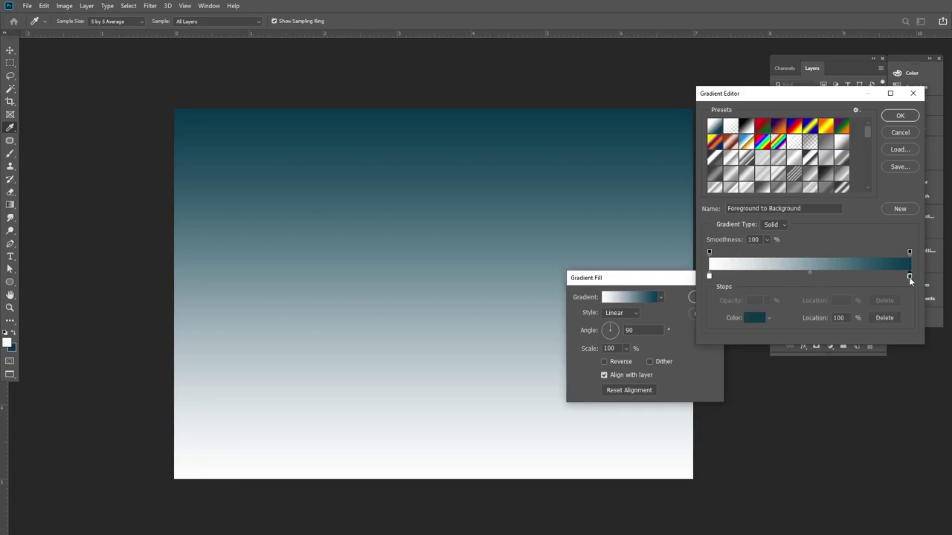
click(720, 454)
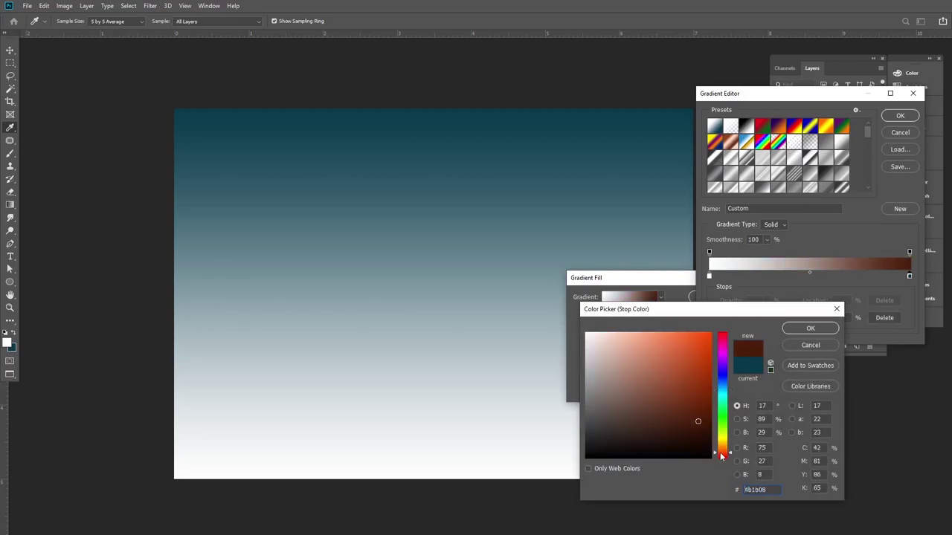
drag(700, 423, 703, 433)
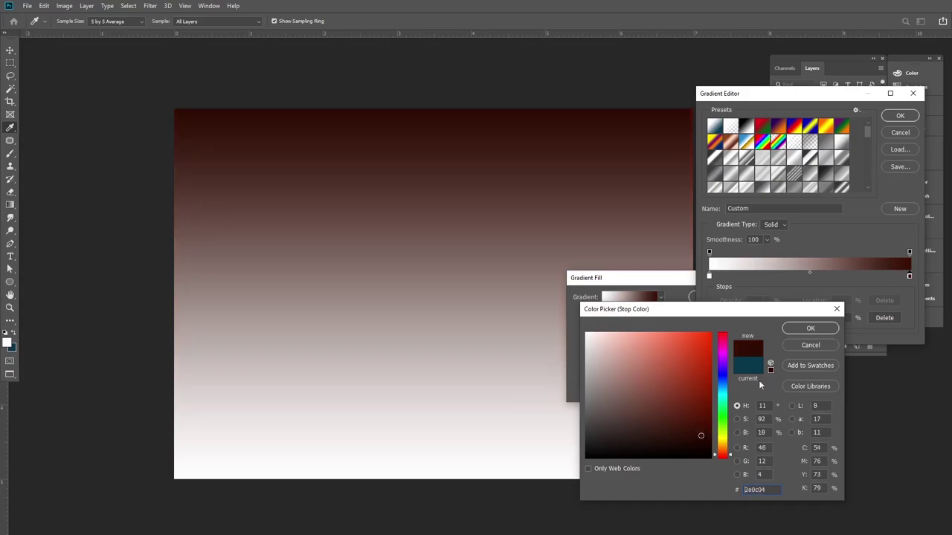
click(808, 330)
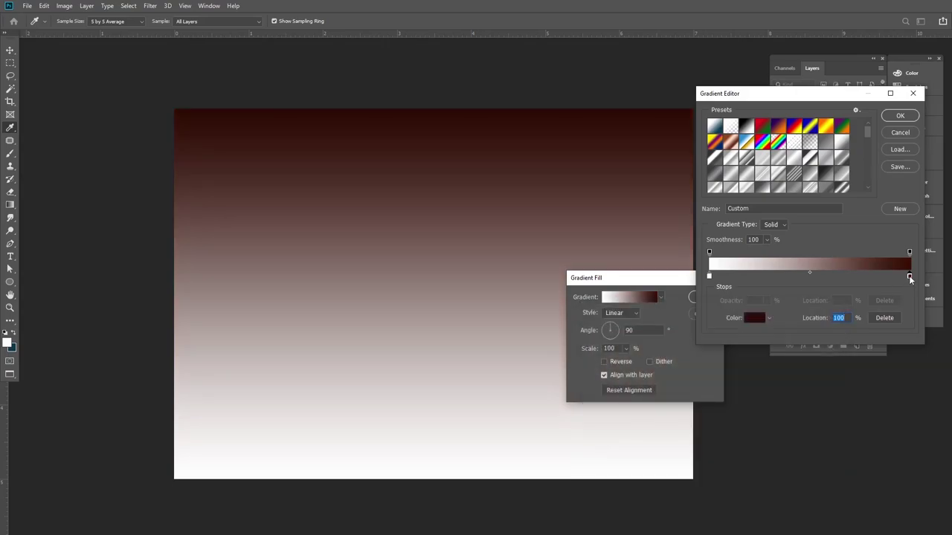
Replace the white stop with a brighter dark red (#5a1607) at the gradient start.
drag(909, 277, 789, 277)
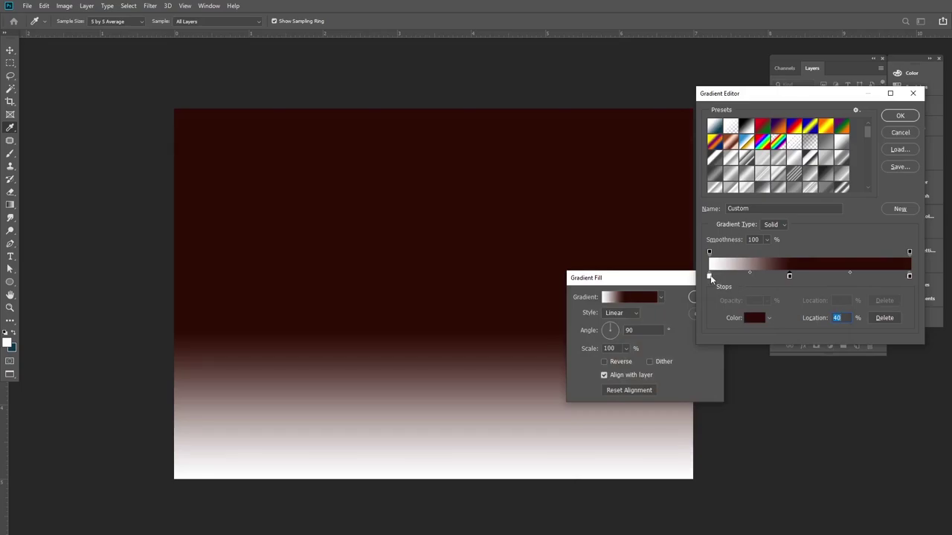
drag(709, 277, 744, 312)
drag(790, 276, 709, 276)
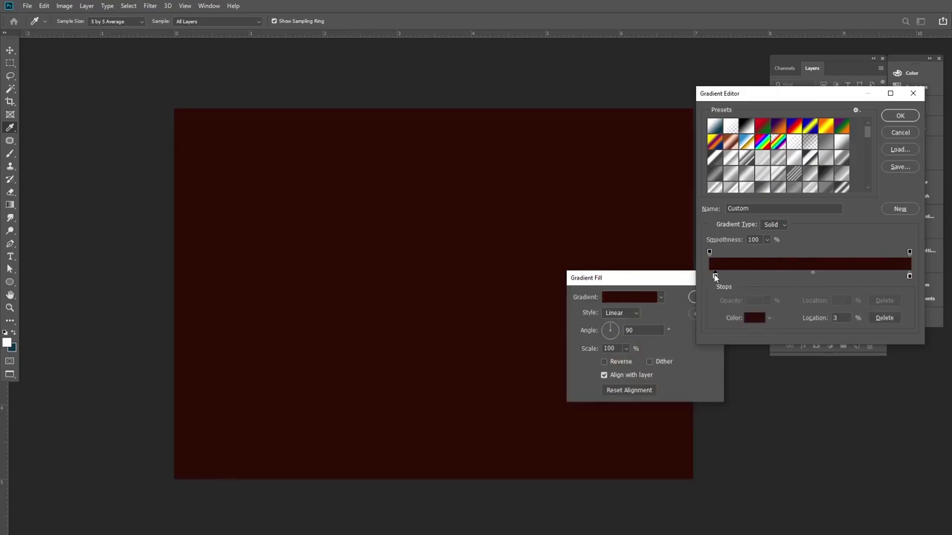
double_click(710, 277)
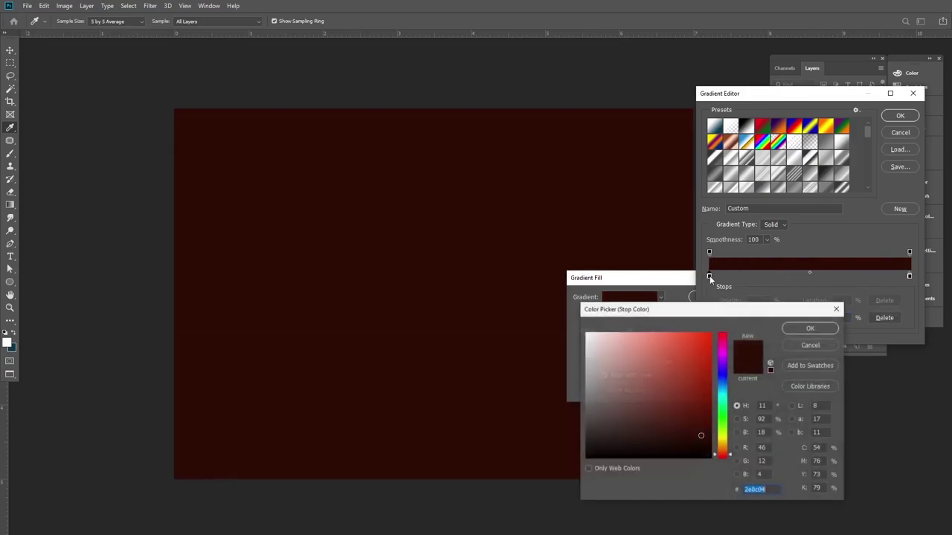
drag(702, 436, 702, 415)
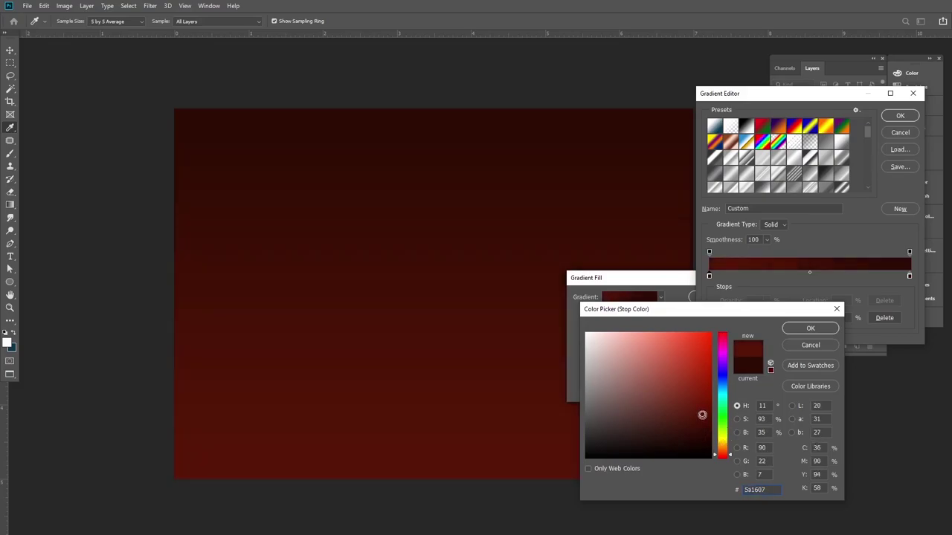
click(808, 332)
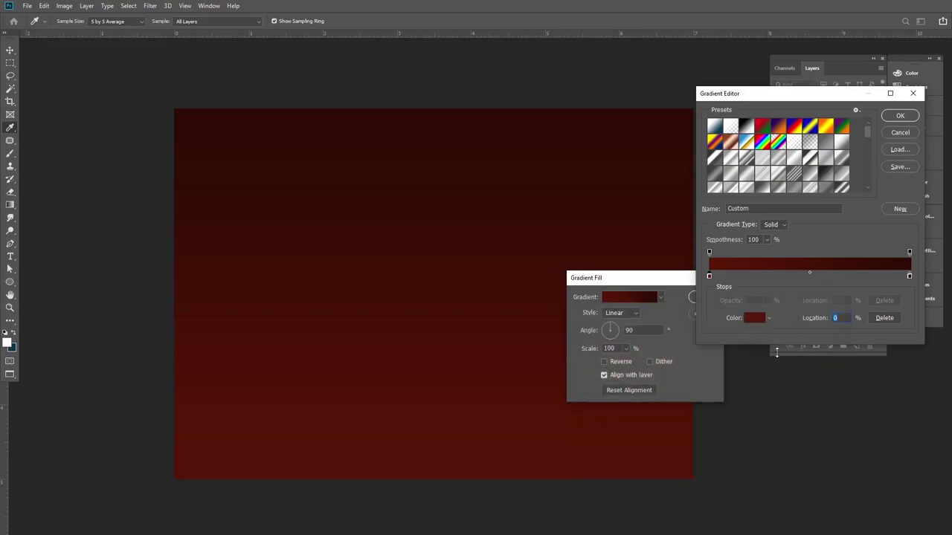
Switch the red gradient to Radial style, move its centre down, and scale it to 117%.
click(899, 116)
click(636, 313)
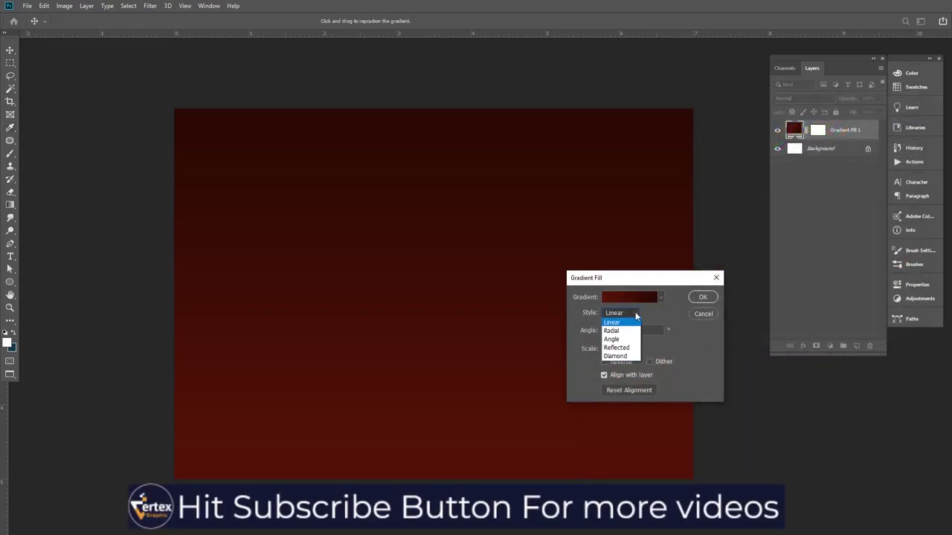
click(622, 332)
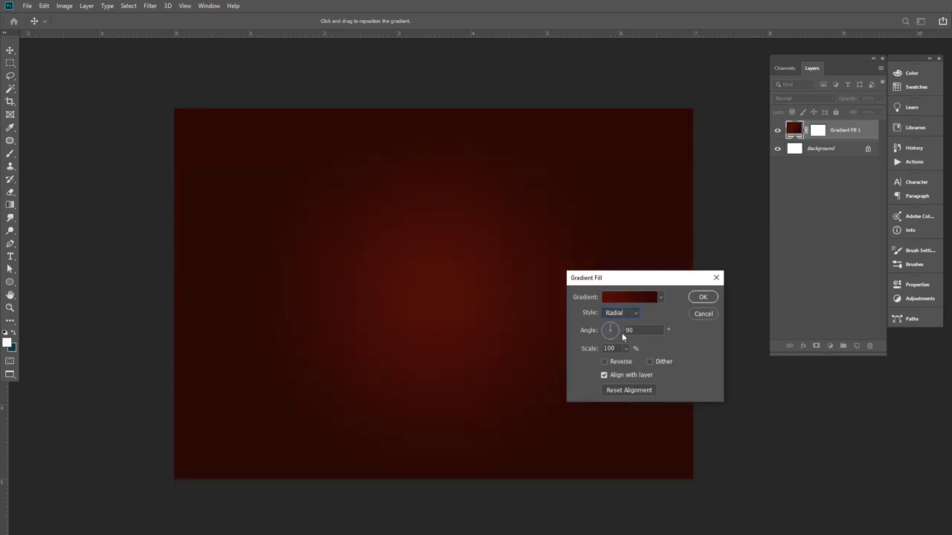
drag(433, 273, 448, 347)
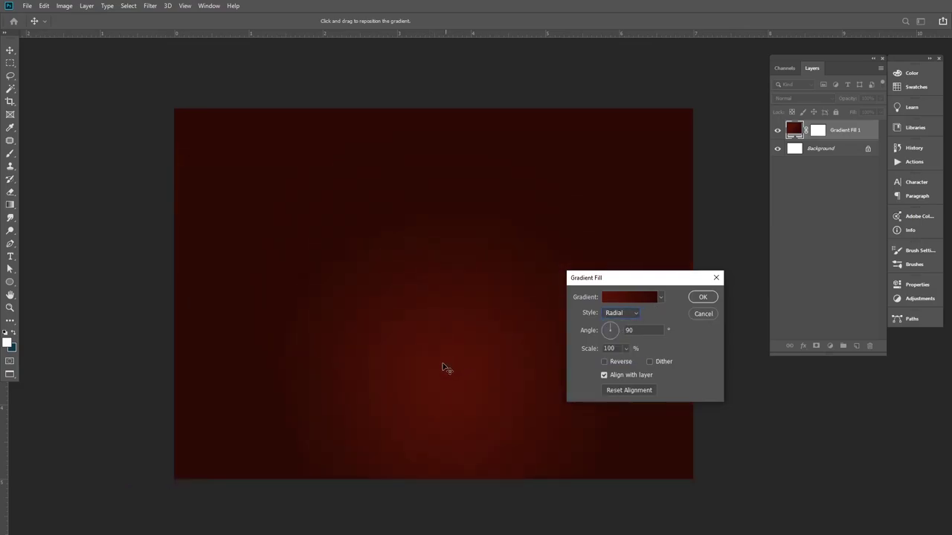
click(605, 362)
click(604, 362)
drag(585, 349, 609, 350)
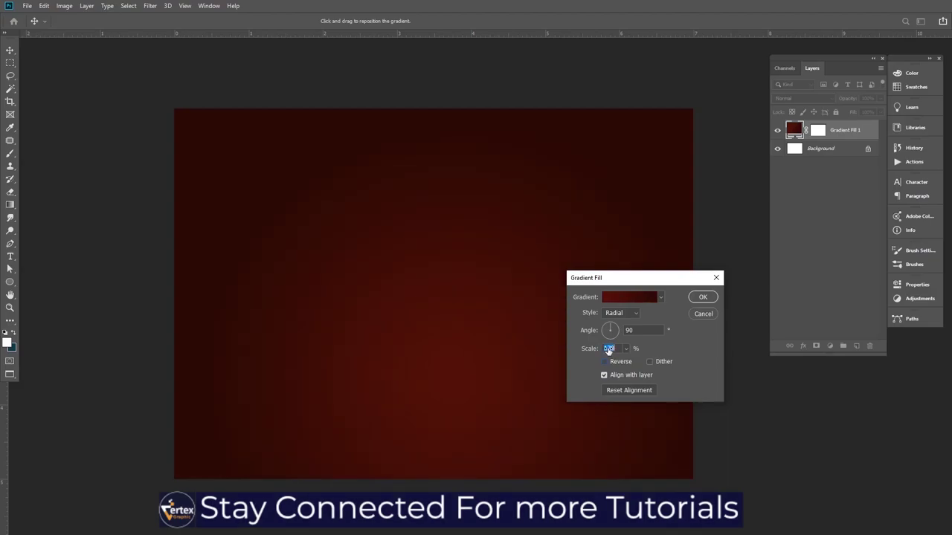
click(702, 298)
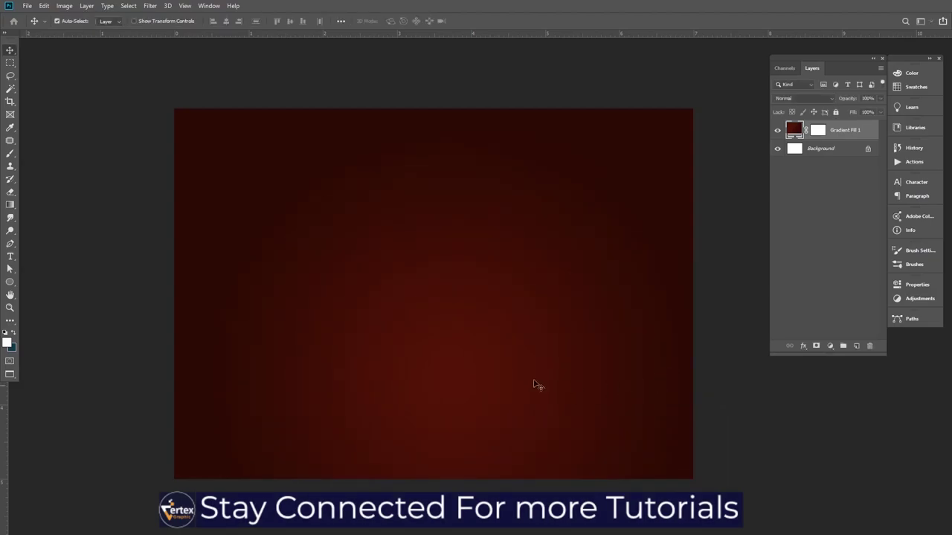
Add a 3-column, 1-row guide layout with 0.5 in margins, plus an empty Layer 1.
click(184, 8)
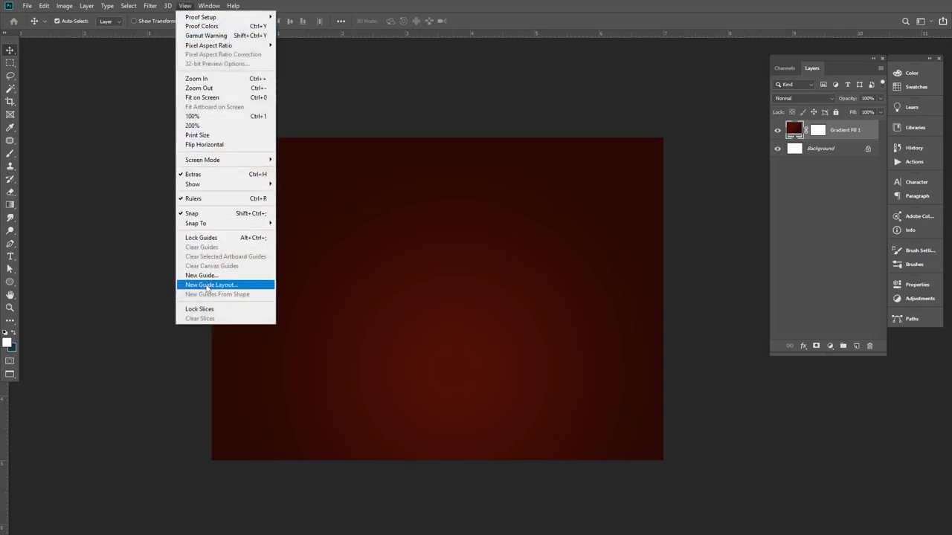
click(207, 286)
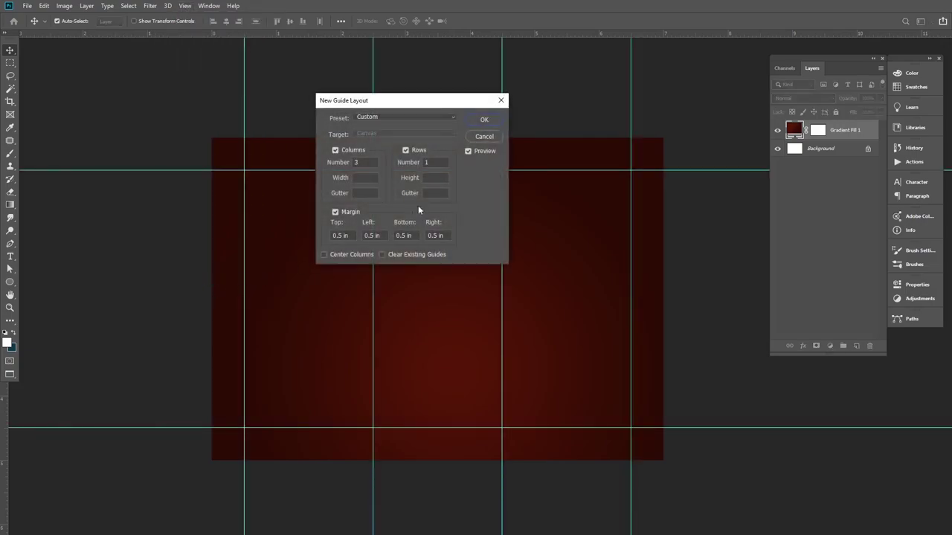
click(484, 120)
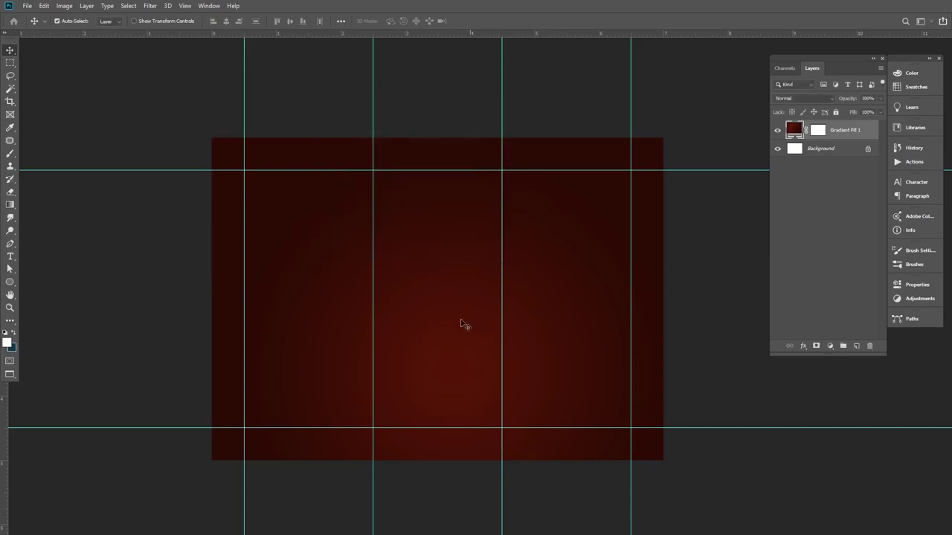
drag(440, 333, 436, 331)
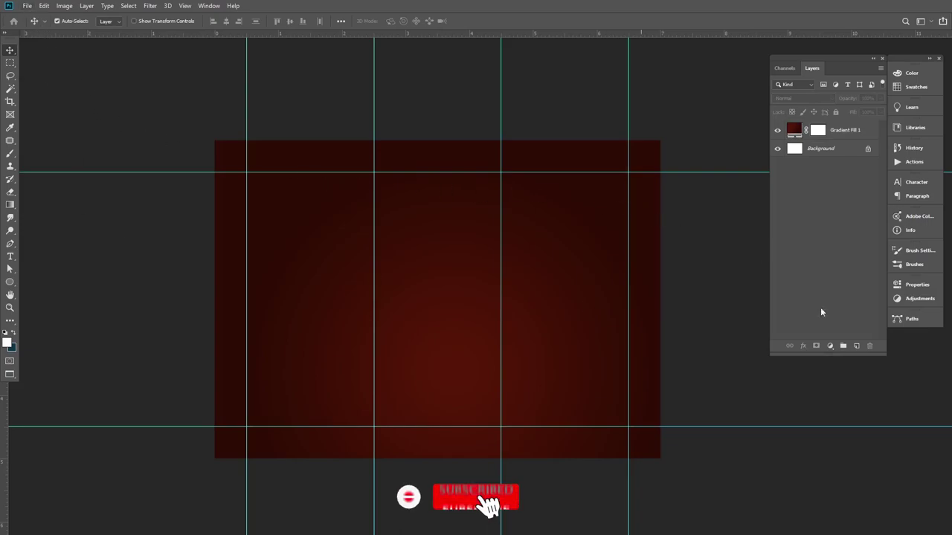
click(856, 346)
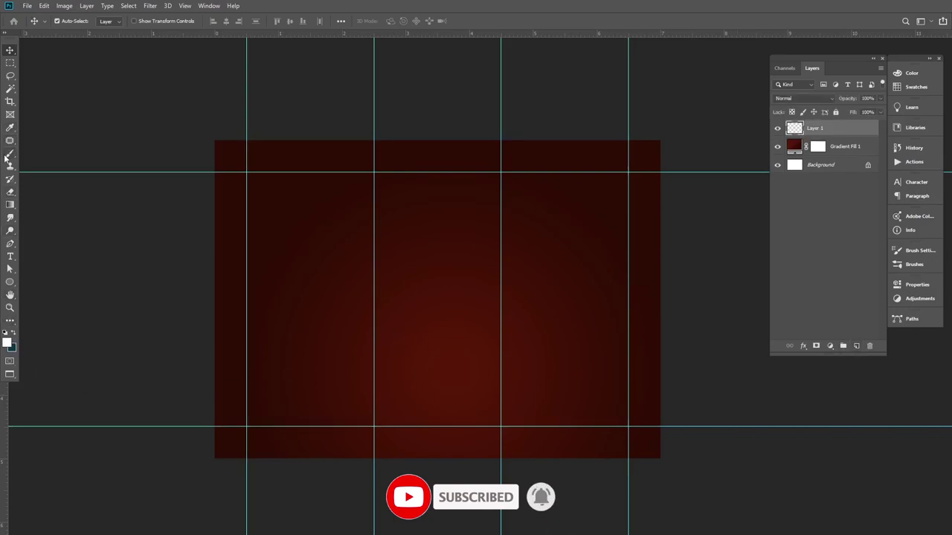
Set the foreground colour to an orange-brown (#703705) sampled from the canvas red.
key(i)
click(7, 343)
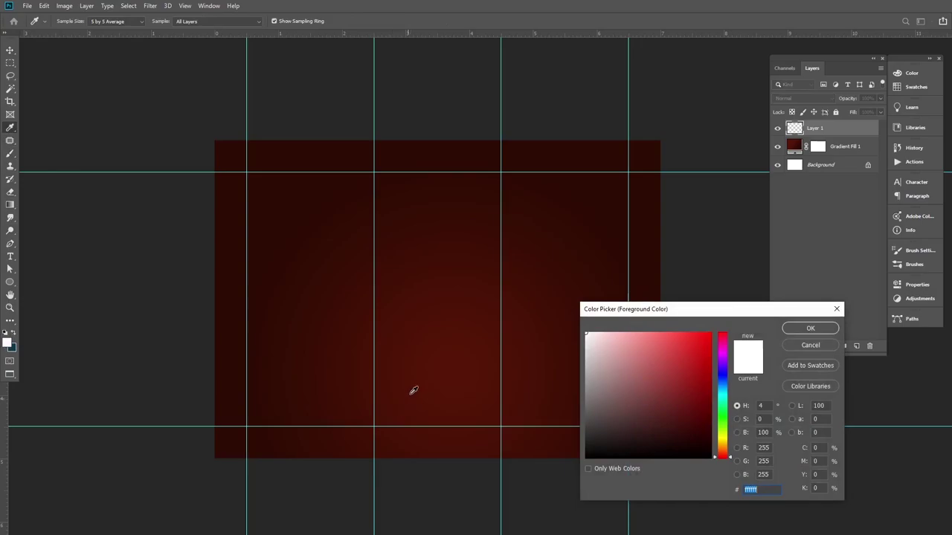
click(452, 356)
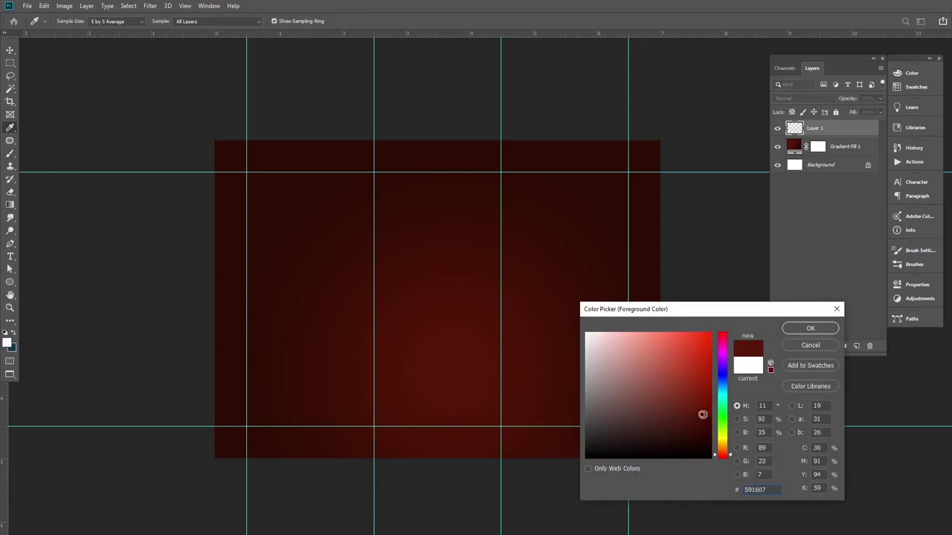
drag(702, 414, 706, 403)
click(722, 449)
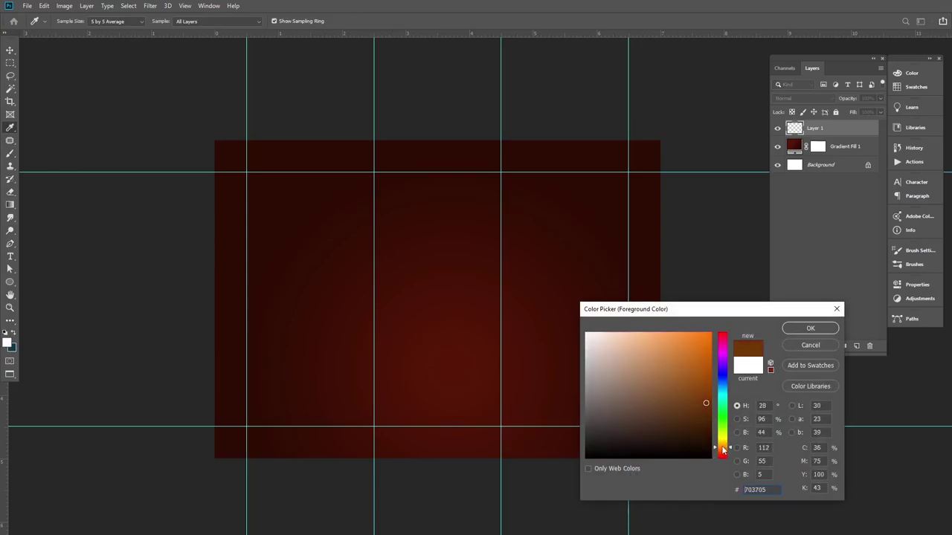
click(807, 329)
Paint a soft orange dab near the canvas centre at 100% brush opacity.
key(b)
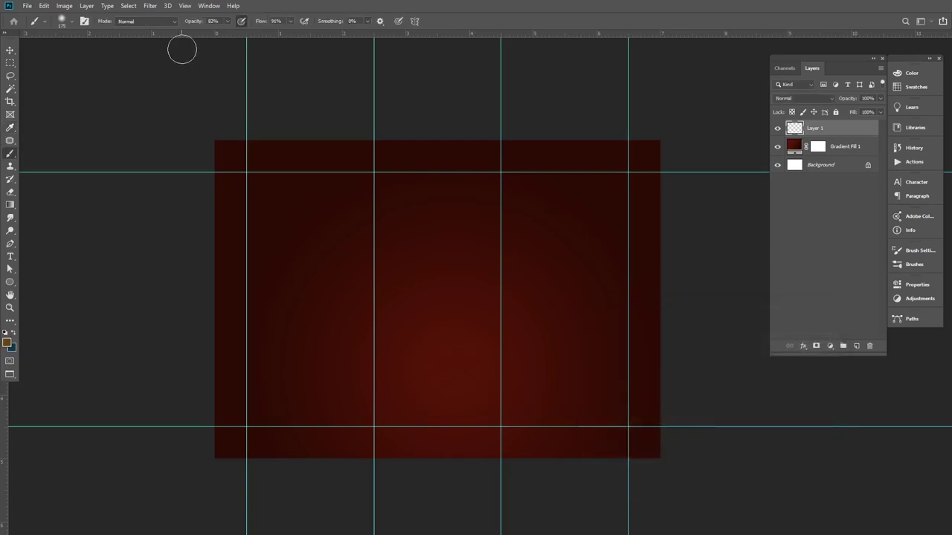
drag(191, 21, 322, 23)
click(437, 339)
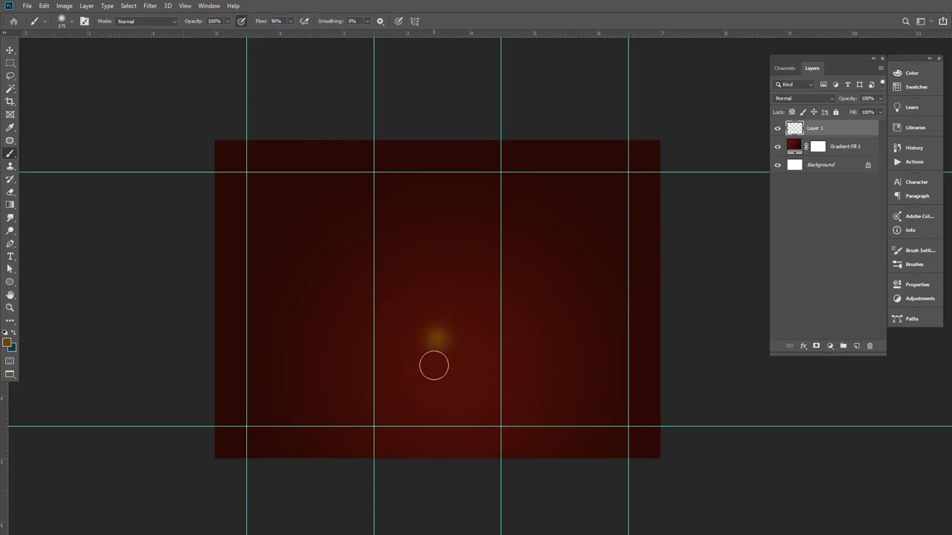
click(10, 50)
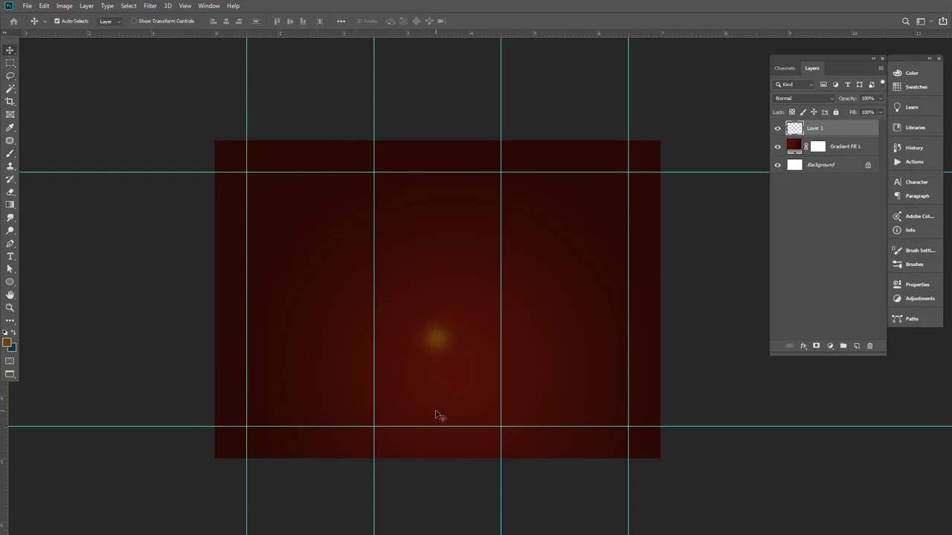
Scale the orange dab up to about 454% and move it slightly down.
key(ctrl+t)
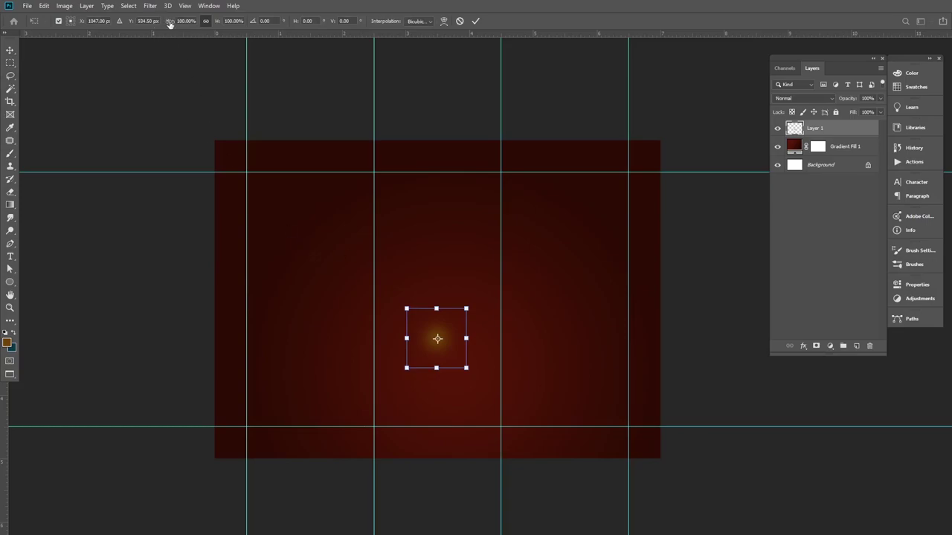
drag(169, 22, 345, 46)
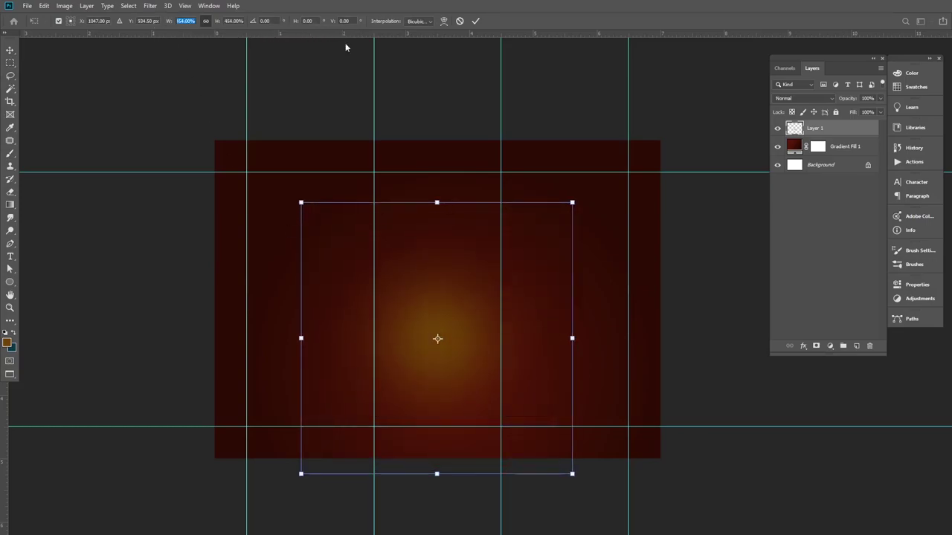
drag(459, 278, 465, 299)
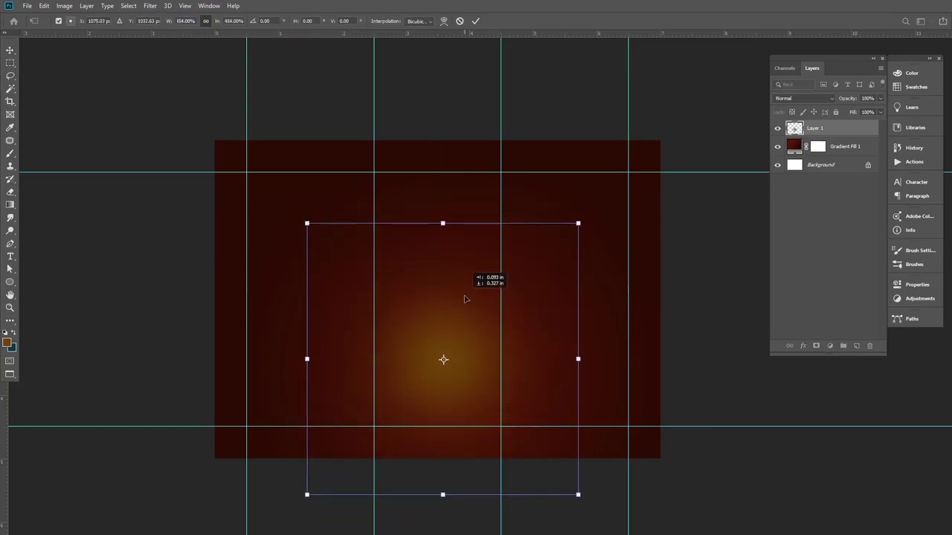
key(Return)
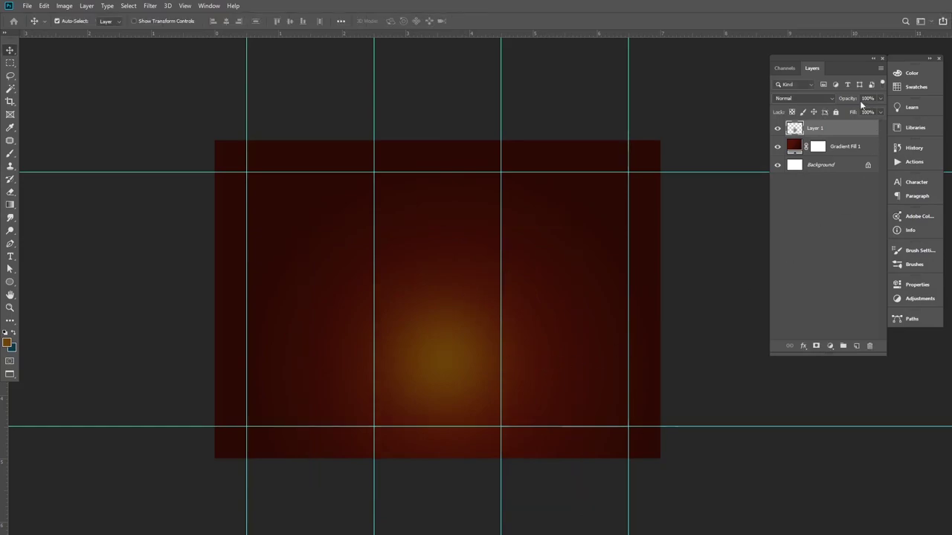
Set Layer 1's blend mode to Linear Dodge (Add).
click(833, 98)
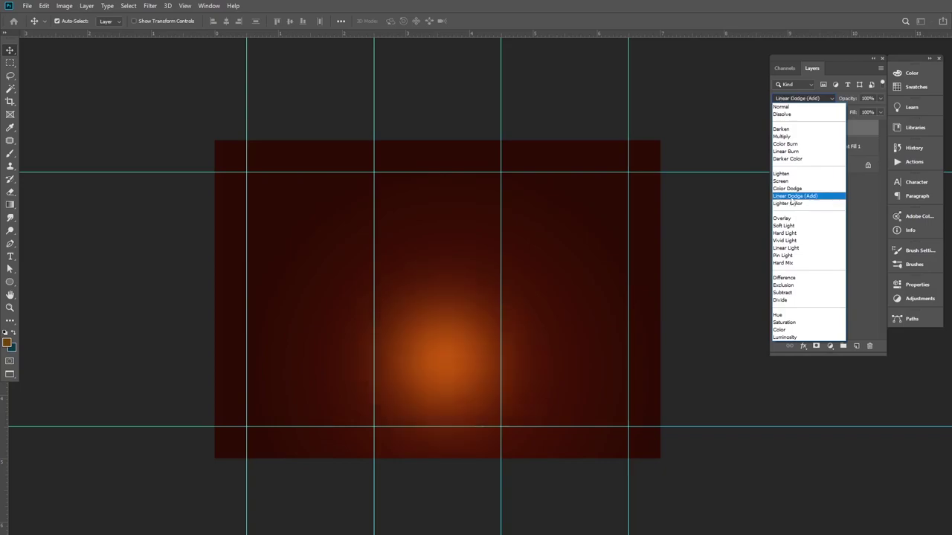
click(793, 196)
ctrl+click(462, 390)
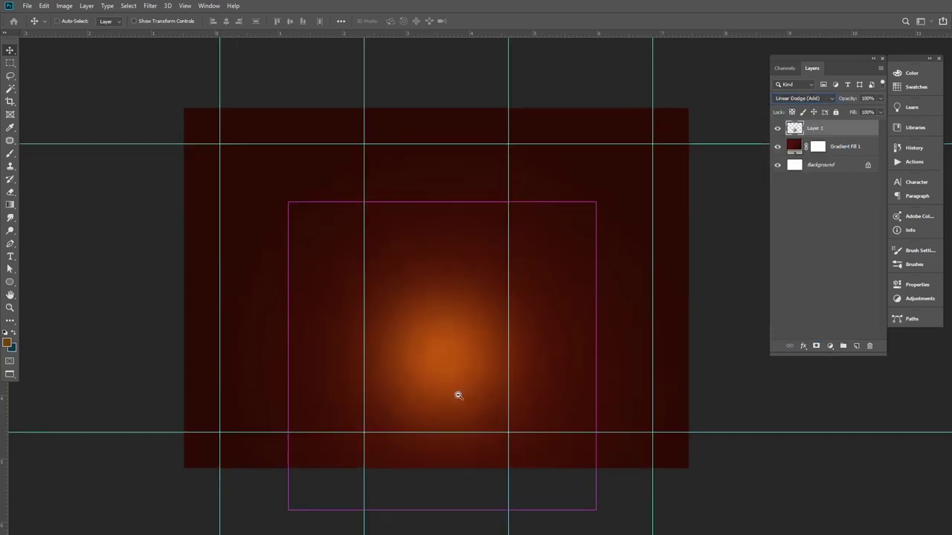
drag(462, 398, 457, 395)
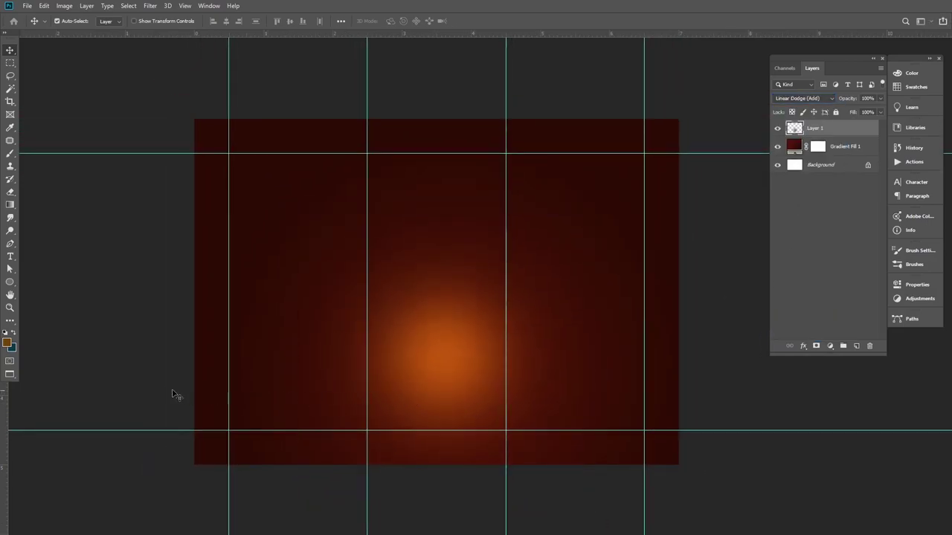
Enlarge the glow further and shift it to the lower middle of the canvas.
key(ctrl+t)
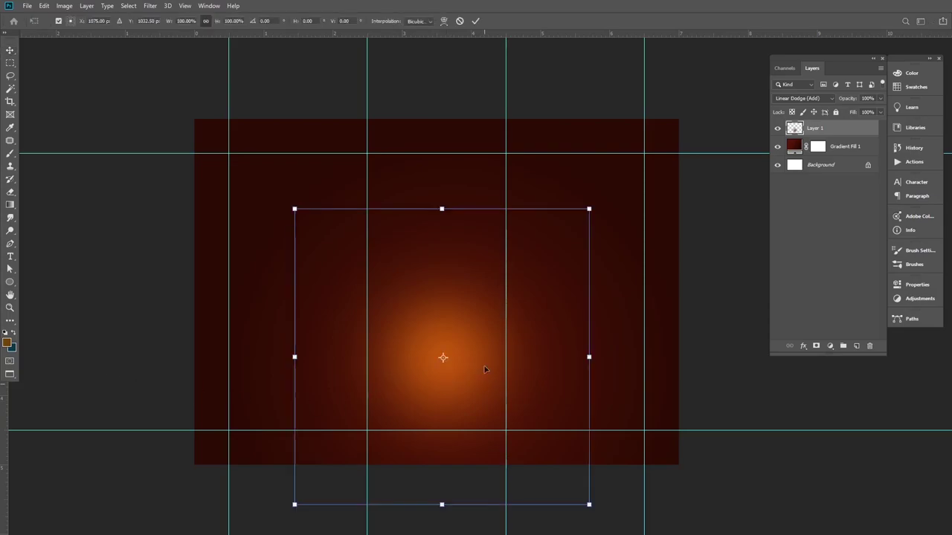
mouse_move(594, 208)
mouse_down()
mouse_move(618, 198)
mouse_move(626, 169)
mouse_up()
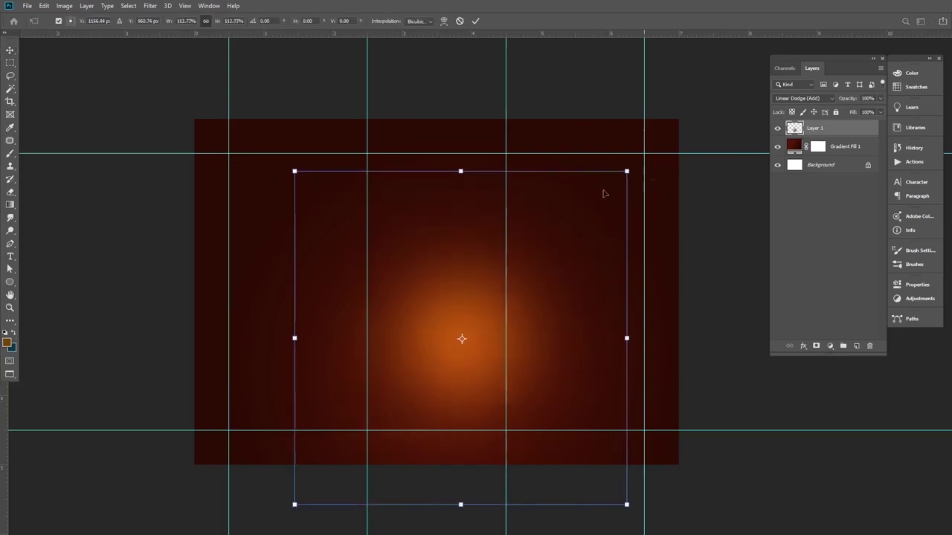
drag(279, 167, 272, 159)
drag(425, 208, 414, 260)
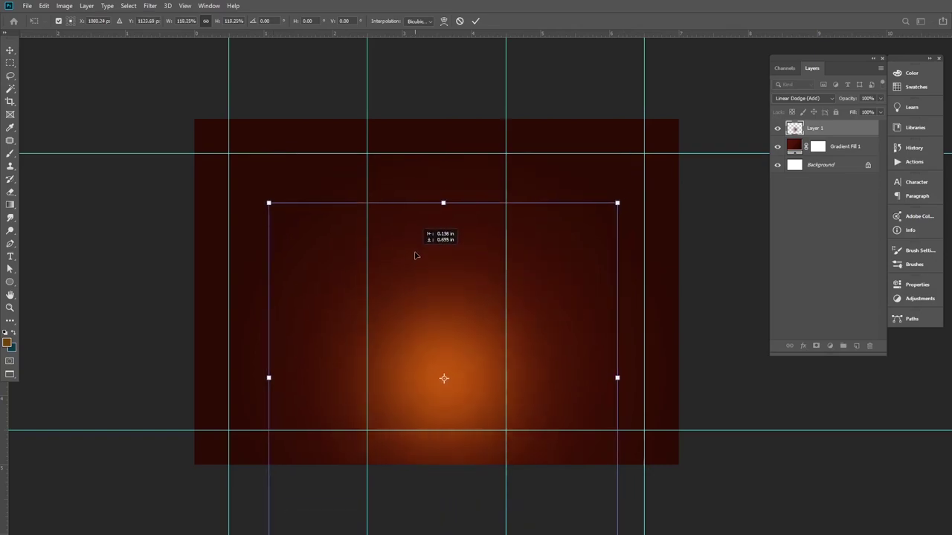
drag(414, 260, 417, 252)
Commit the glow transform and add a new empty Layer 2.
key(Return)
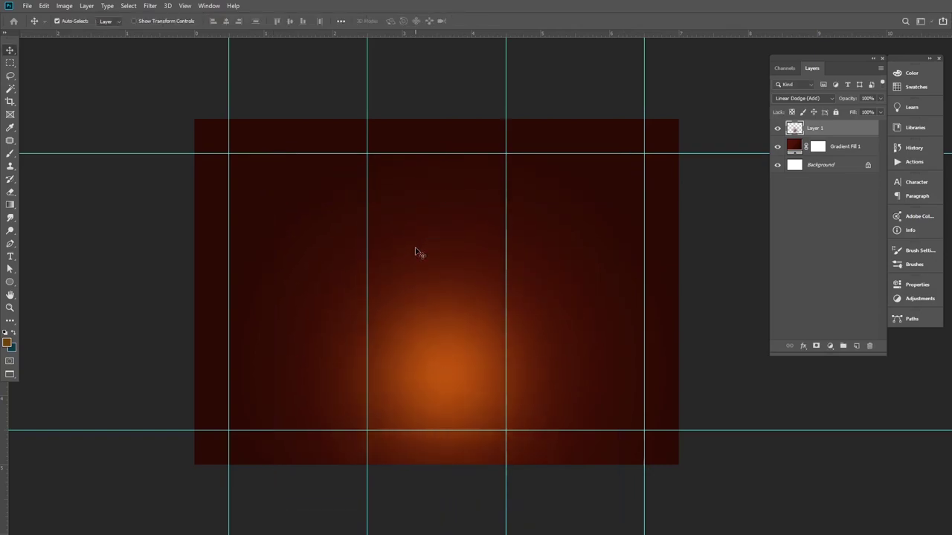
click(123, 279)
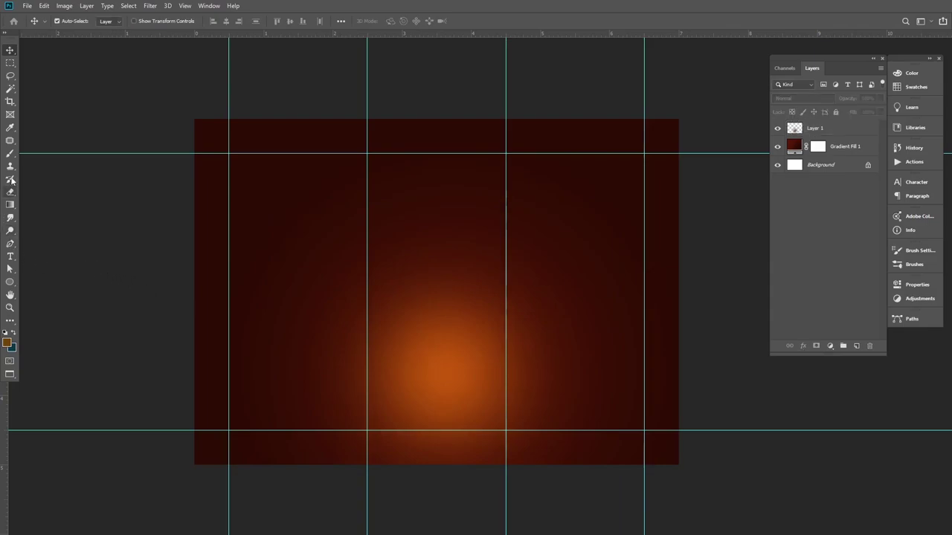
click(10, 154)
click(857, 347)
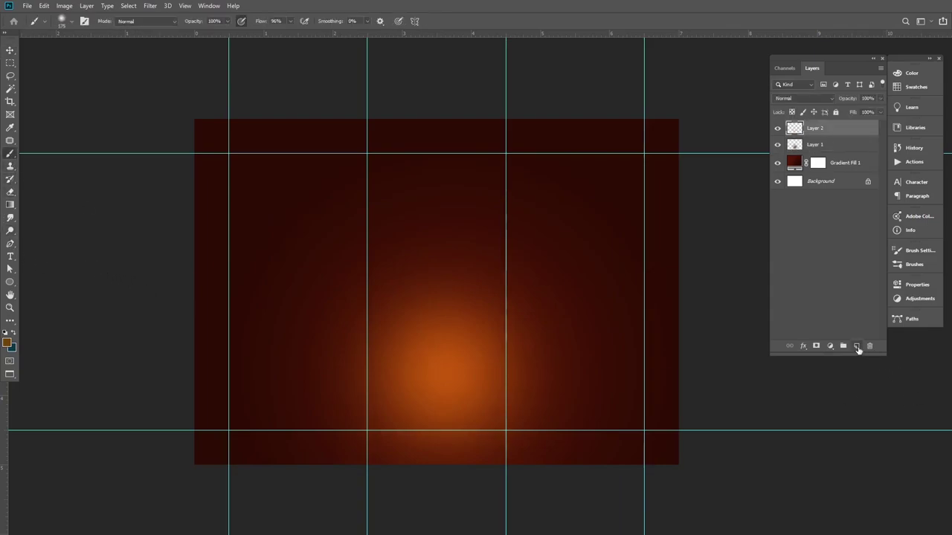
Set the foreground colour to golden orange #b57107.
click(7, 344)
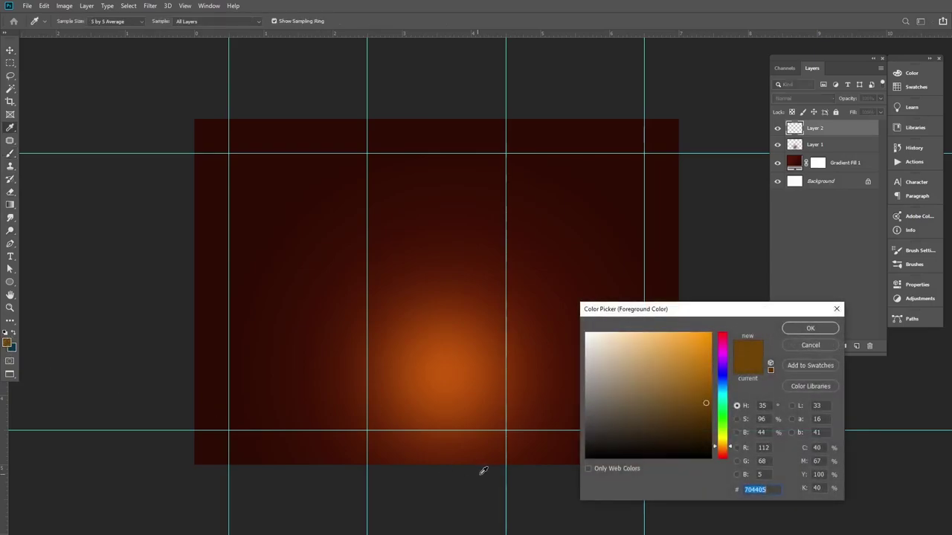
click(447, 376)
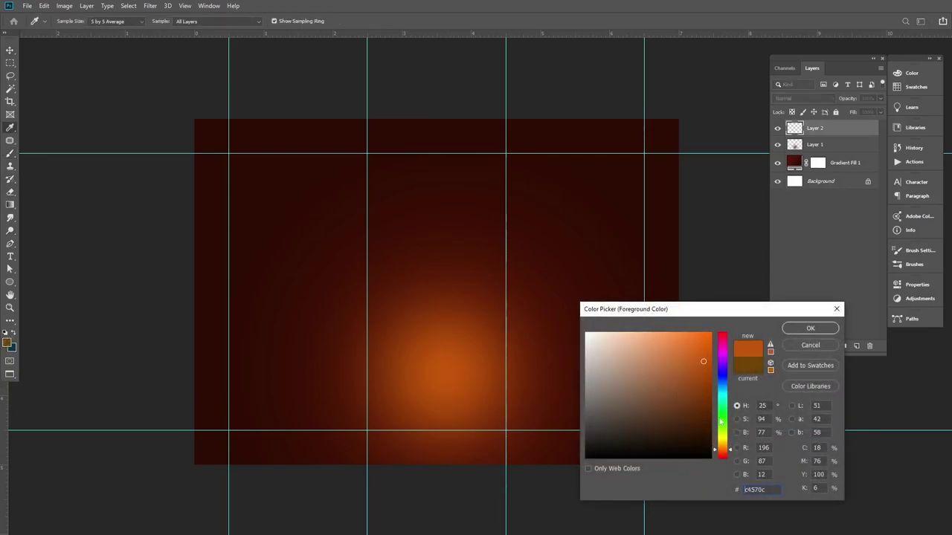
click(262, 321)
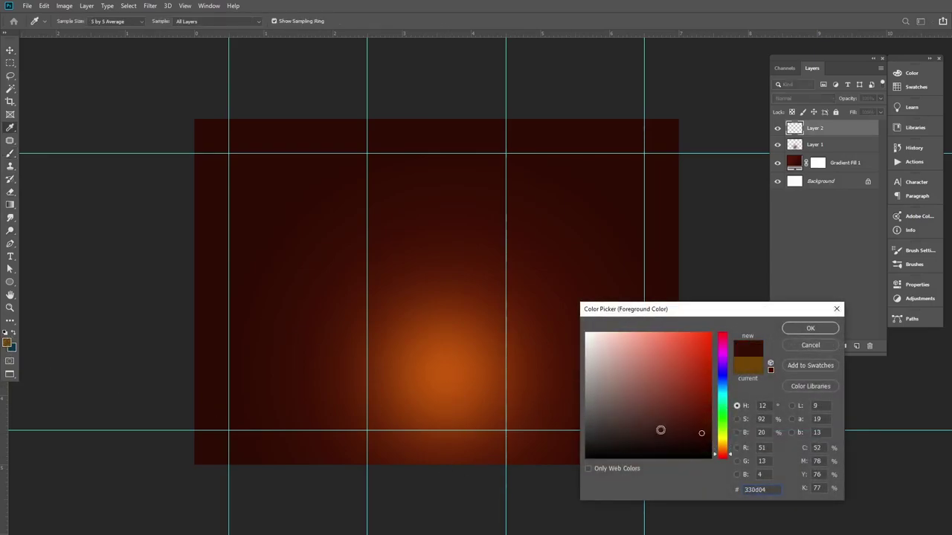
click(718, 455)
drag(724, 460, 724, 446)
click(707, 372)
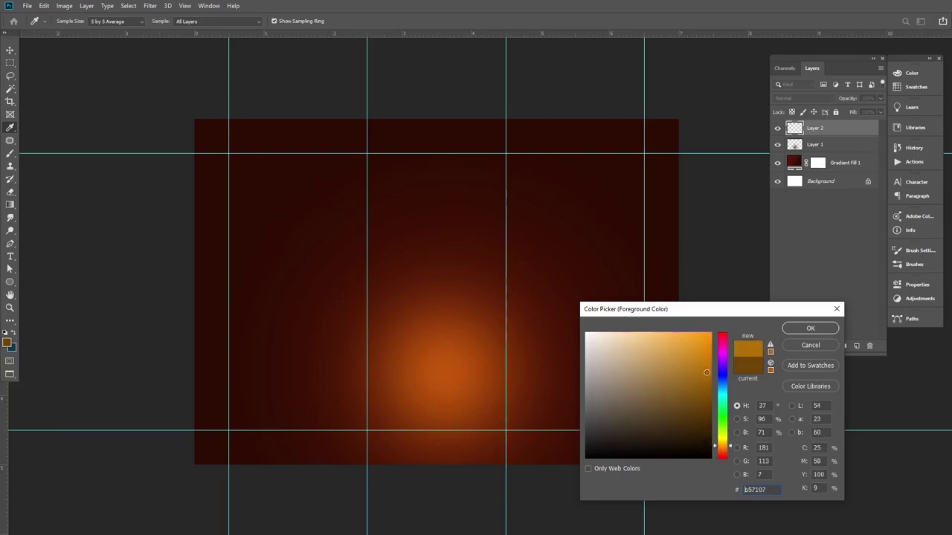
click(810, 328)
Paint a golden-orange dab on Layer 2 and enlarge it to about 243%.
key(b)
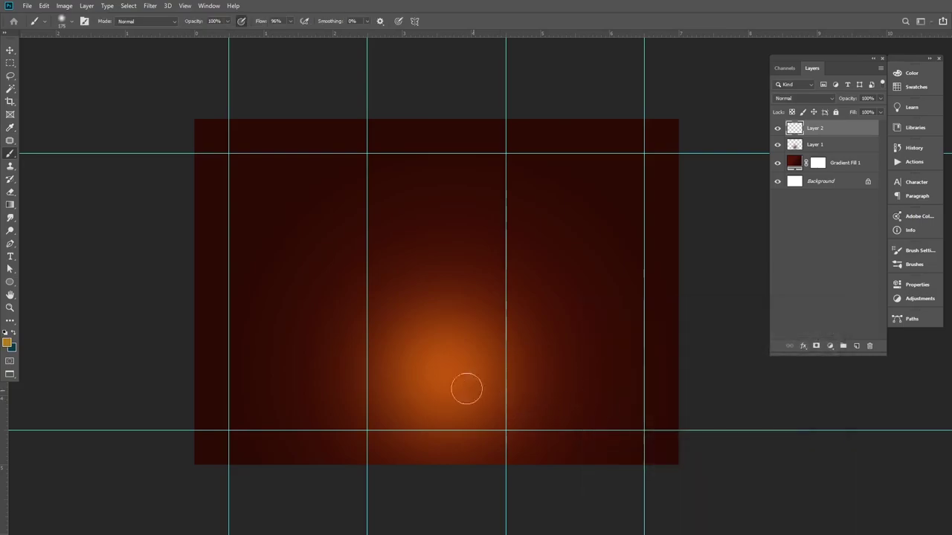
click(441, 371)
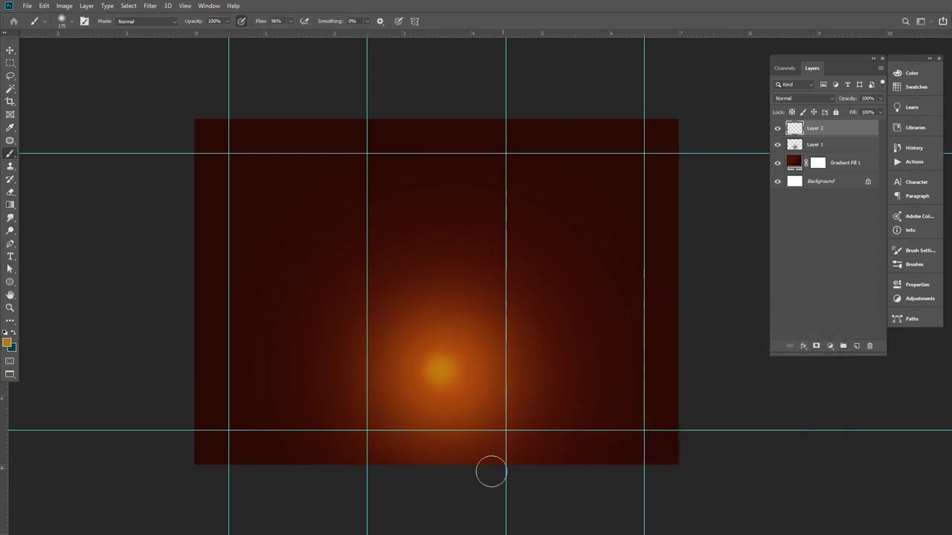
click(10, 50)
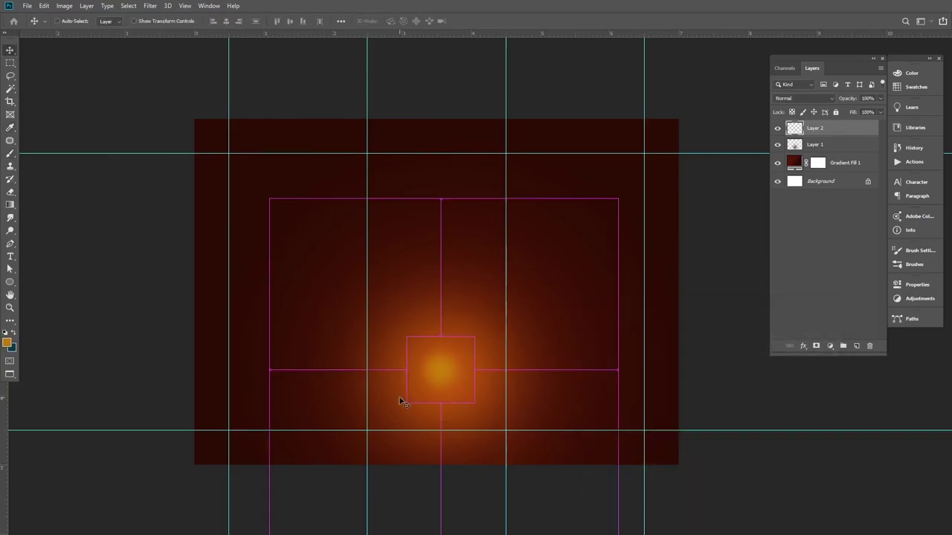
key(ctrl+t)
drag(474, 402, 514, 442)
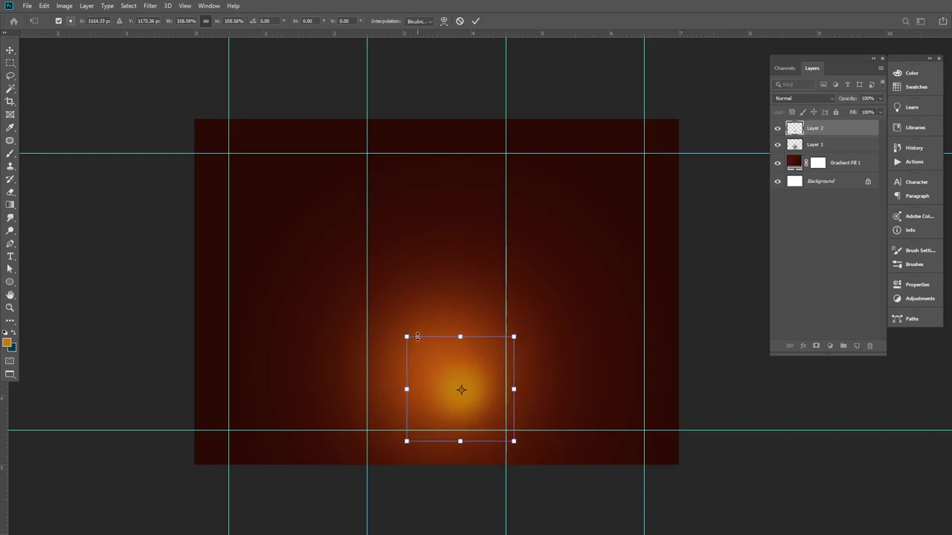
drag(406, 337, 347, 308)
drag(442, 362, 444, 371)
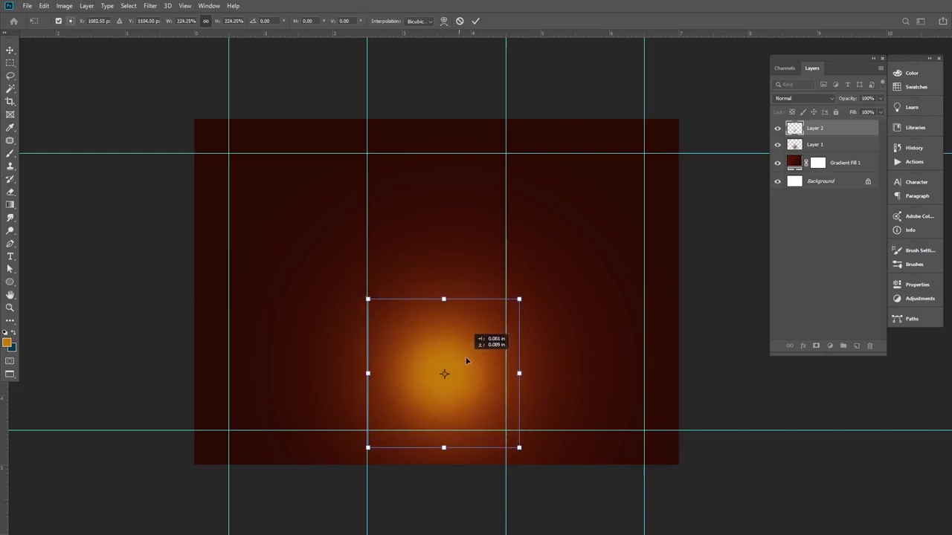
drag(518, 303, 531, 289)
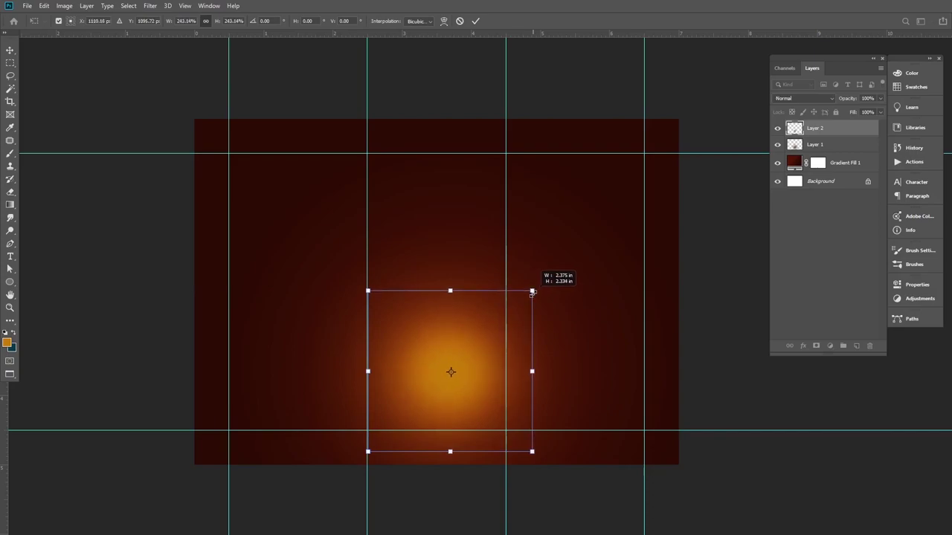
drag(368, 291, 360, 284)
key(Return)
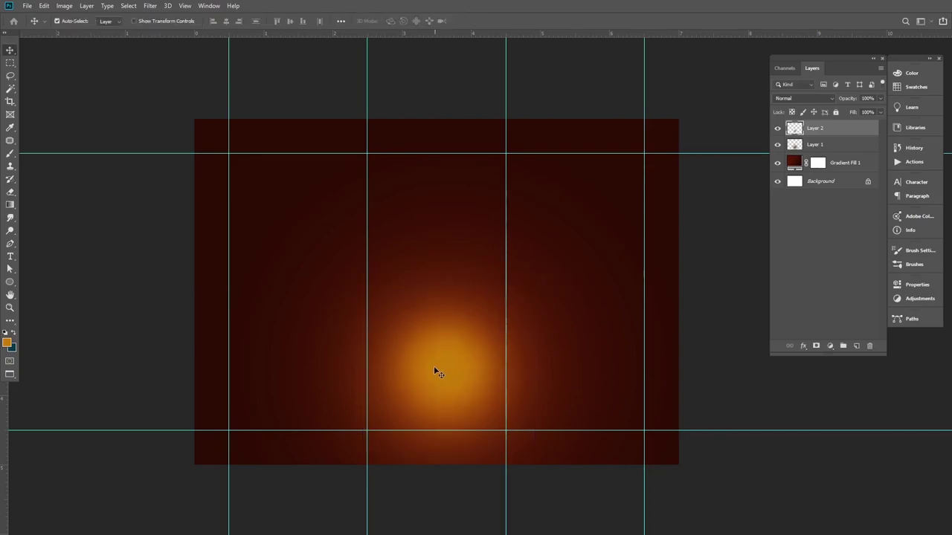
Set Layer 2's blend mode to Color Dodge.
click(801, 98)
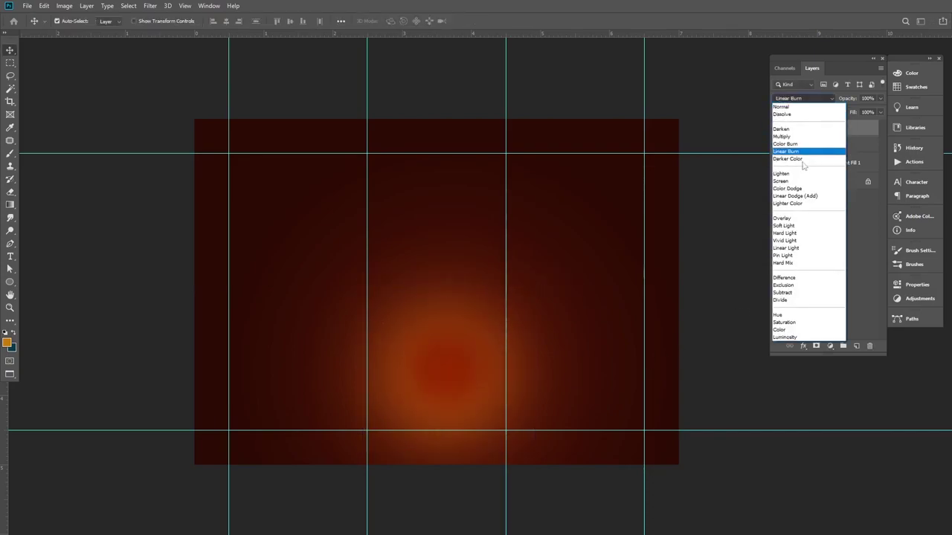
click(791, 190)
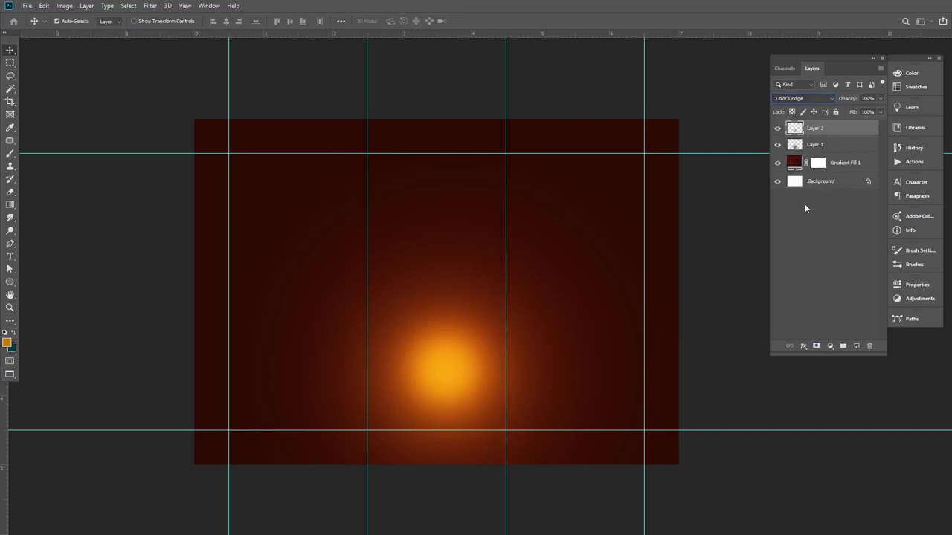
scroll(513, 409, up, 2)
scroll(491, 394, down, 1)
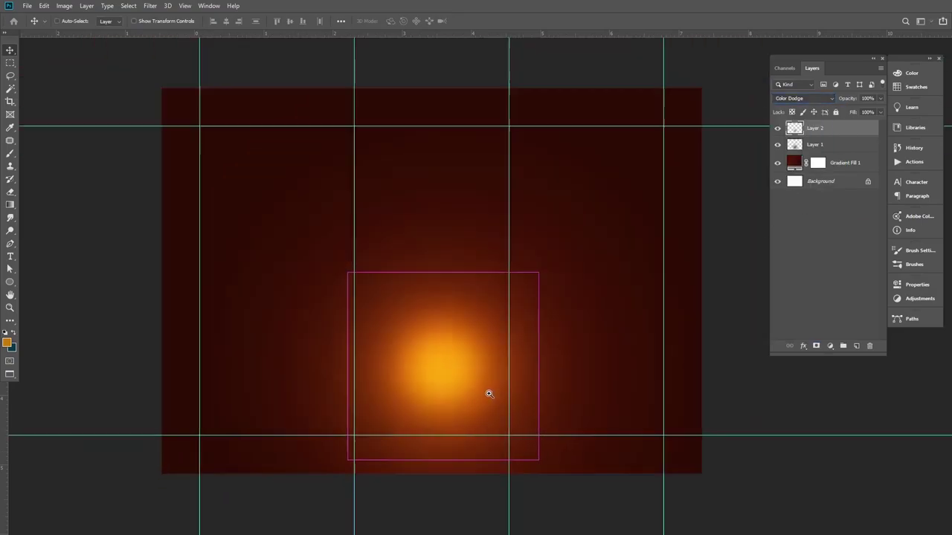
scroll(485, 396, down, 1)
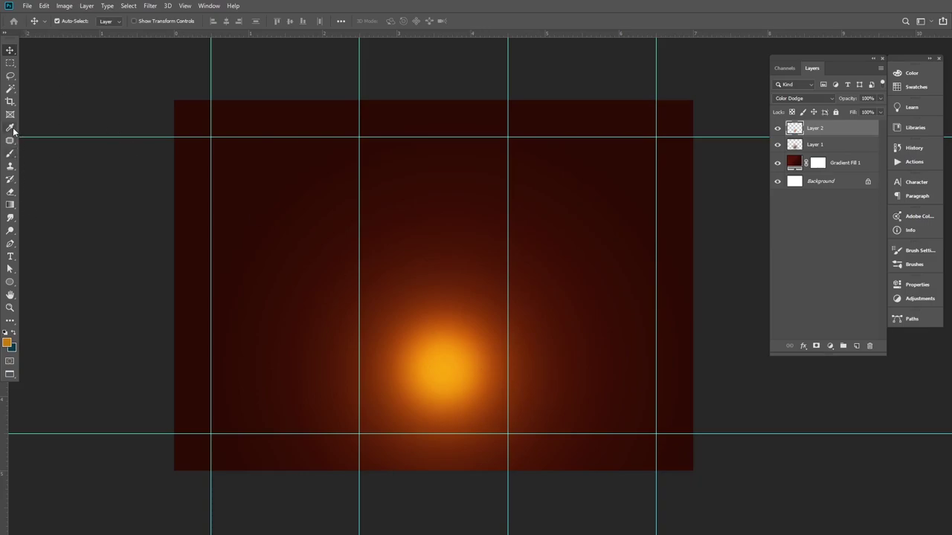
Add a new Layer 3 and set the foreground to bright yellow #ffc000.
click(10, 154)
click(853, 347)
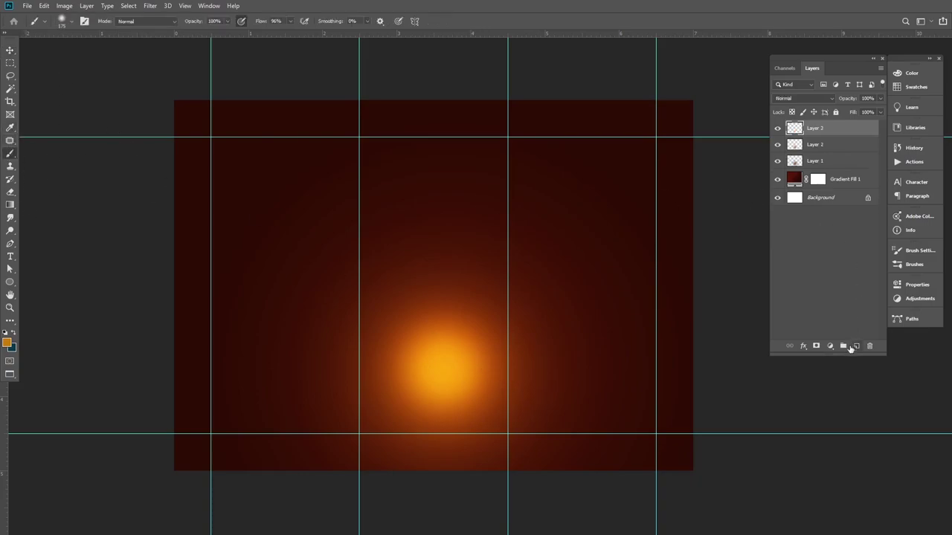
click(7, 342)
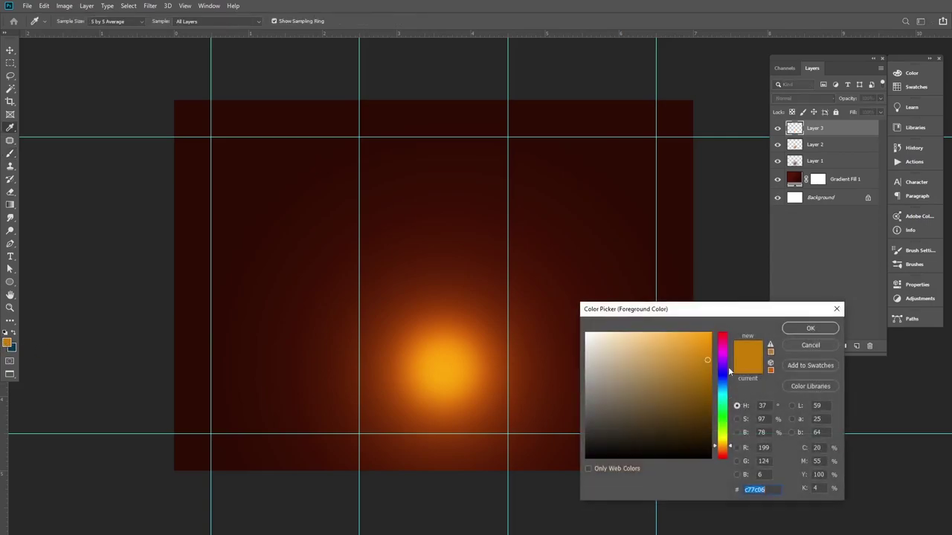
click(721, 445)
drag(696, 395, 717, 318)
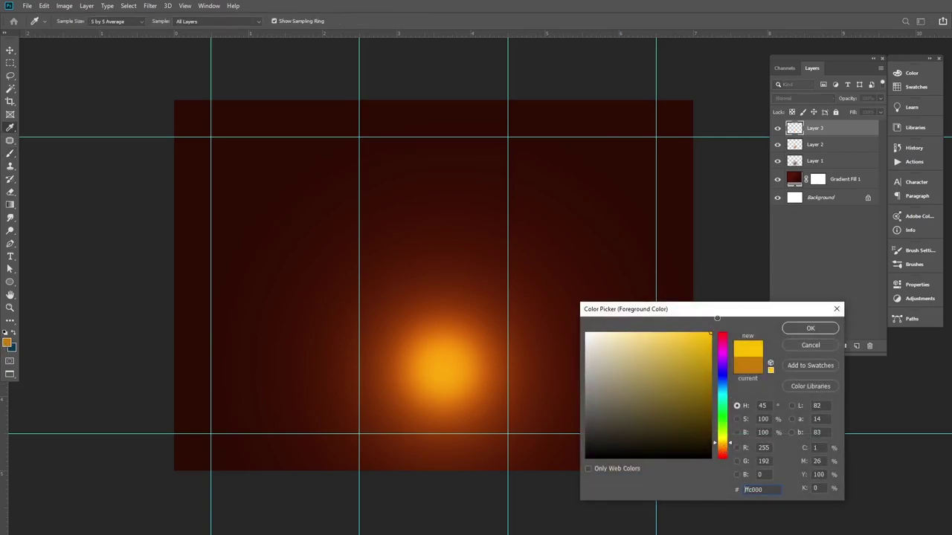
click(810, 328)
Paint a yellow dab at the glow centre and enlarge it over the light.
key(b)
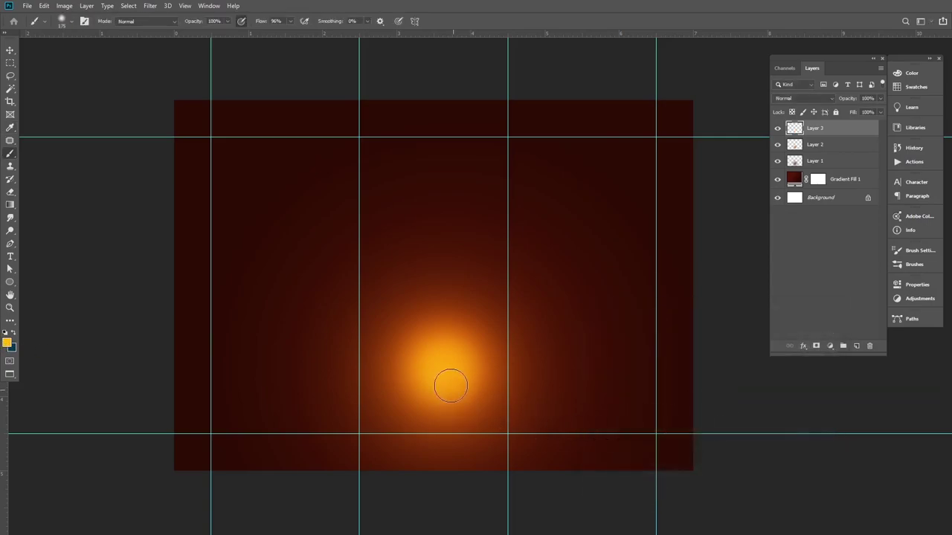
click(444, 371)
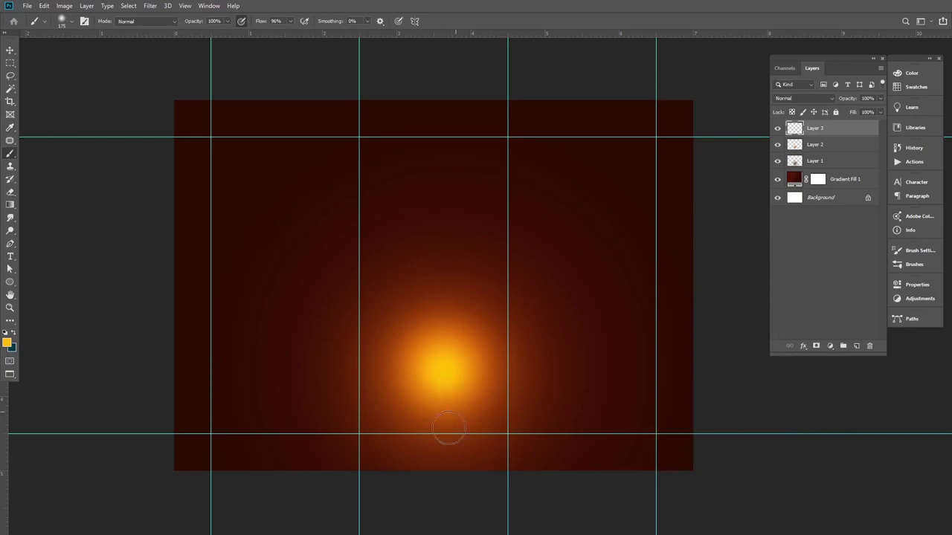
click(11, 50)
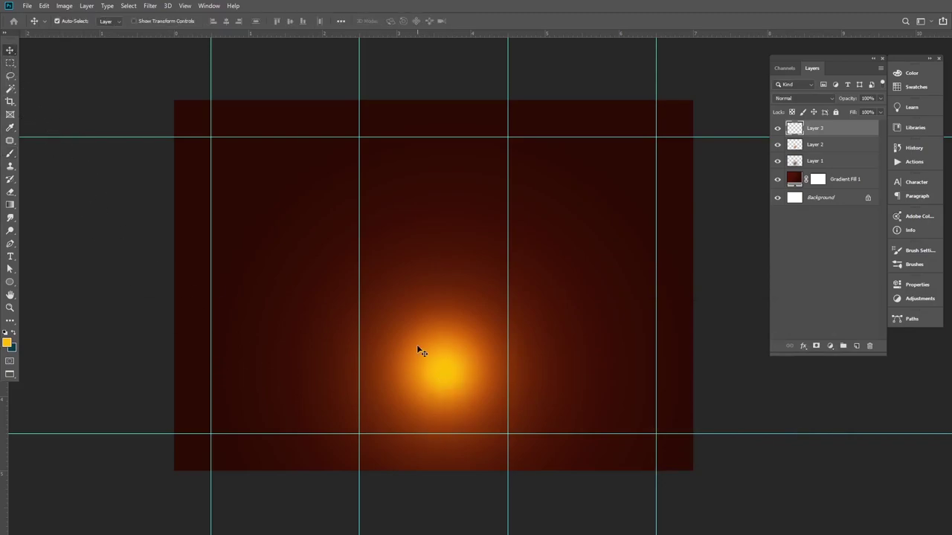
key(ctrl+t)
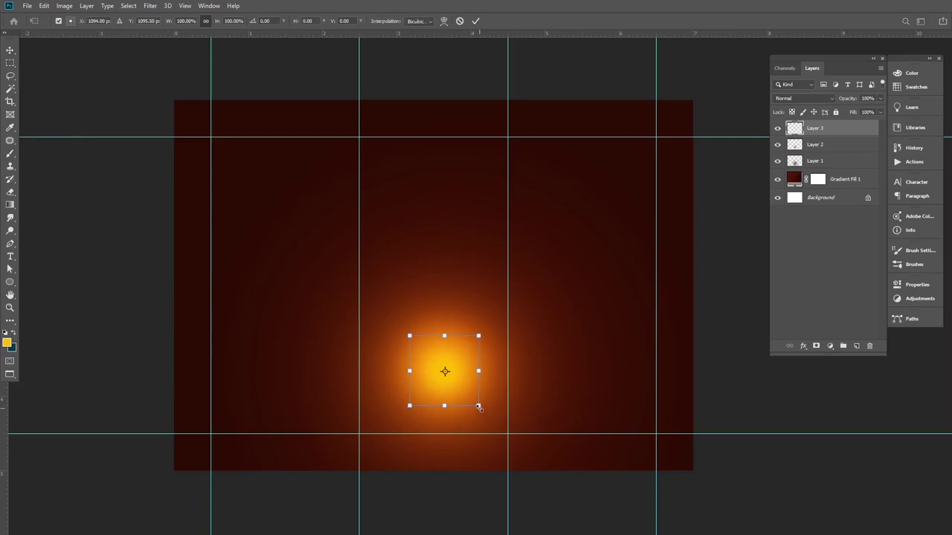
drag(478, 406, 508, 436)
drag(359, 309, 353, 299)
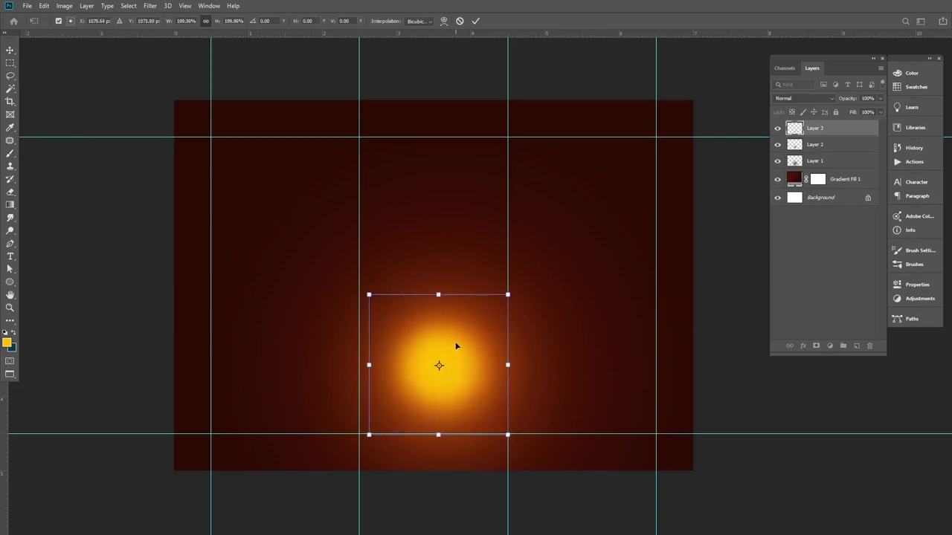
drag(457, 345, 465, 355)
key(Return)
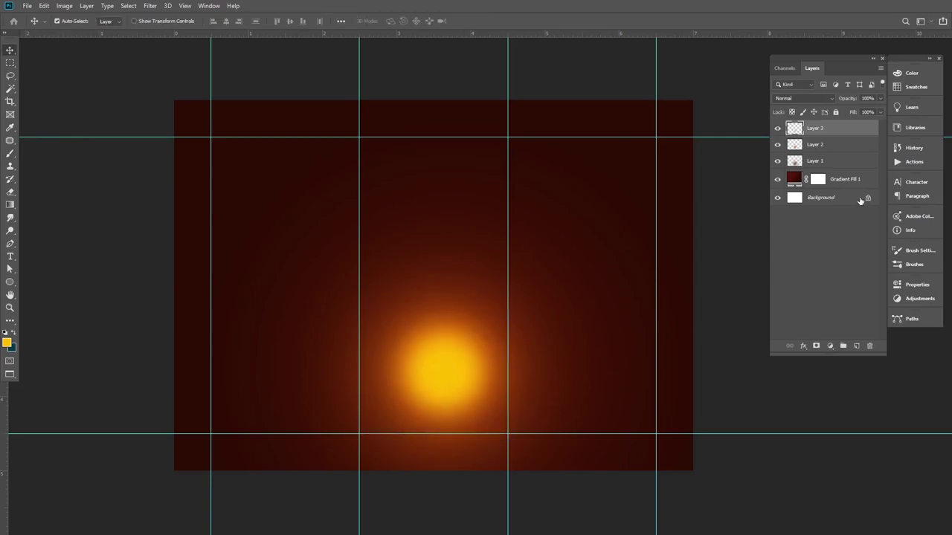
Enlarge Layer 2's Color Dodge glow to about 129% and recentre it.
click(829, 146)
key(ctrl+t)
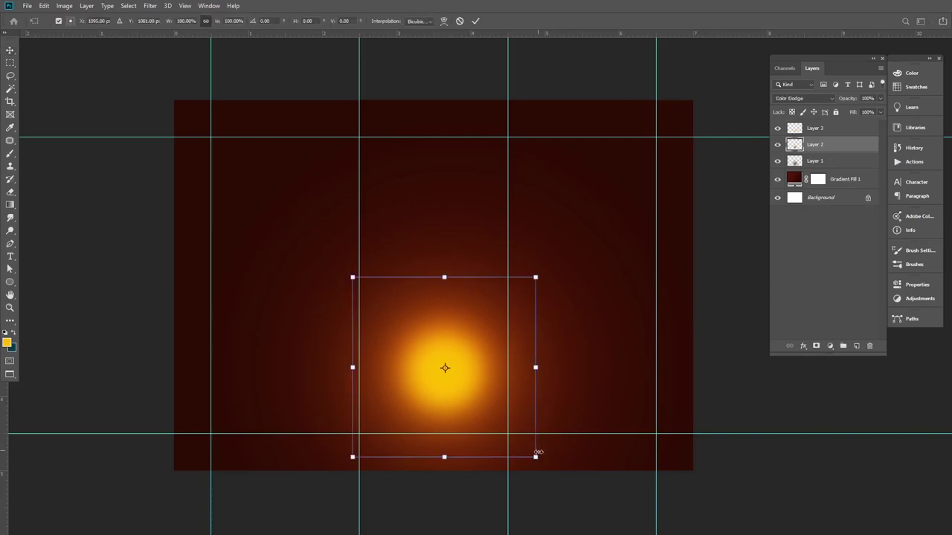
drag(551, 464, 580, 493)
drag(347, 275, 326, 257)
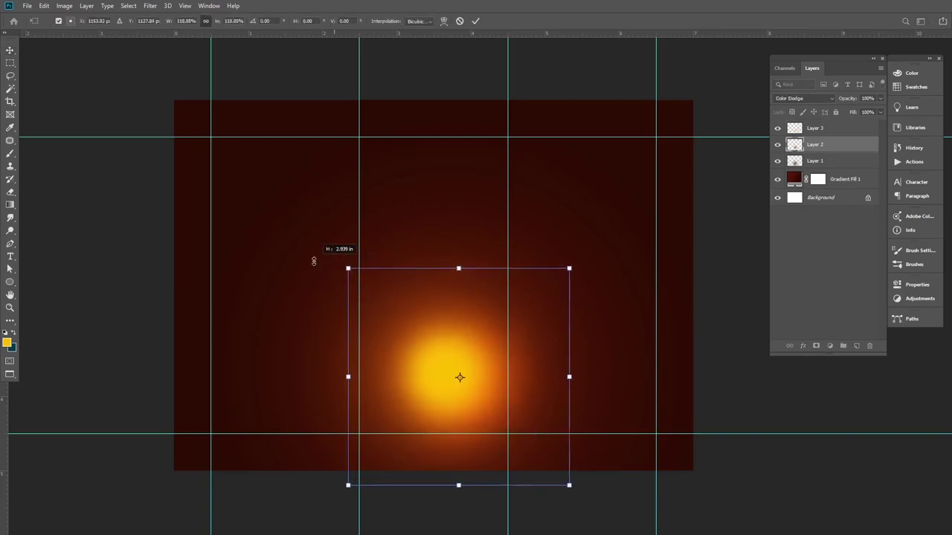
drag(469, 340, 458, 344)
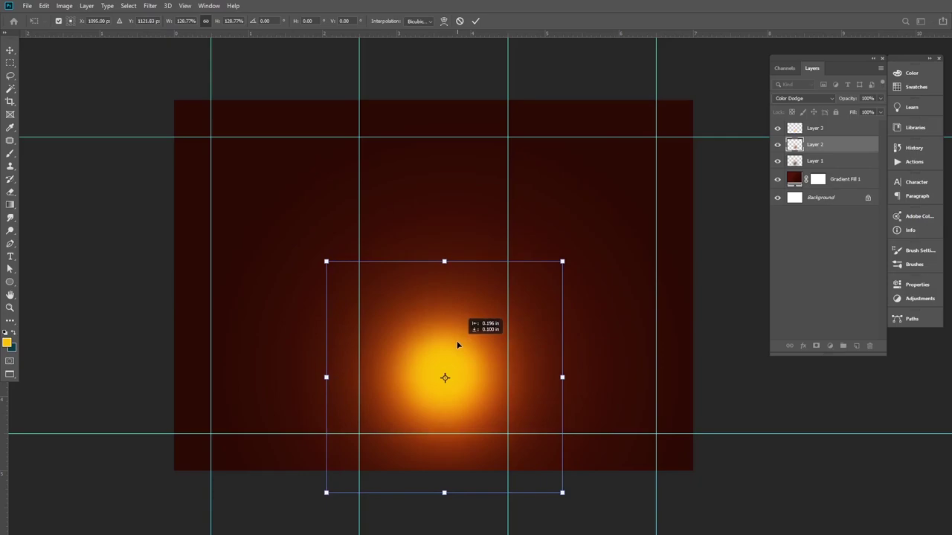
key(Return)
drag(462, 366, 479, 373)
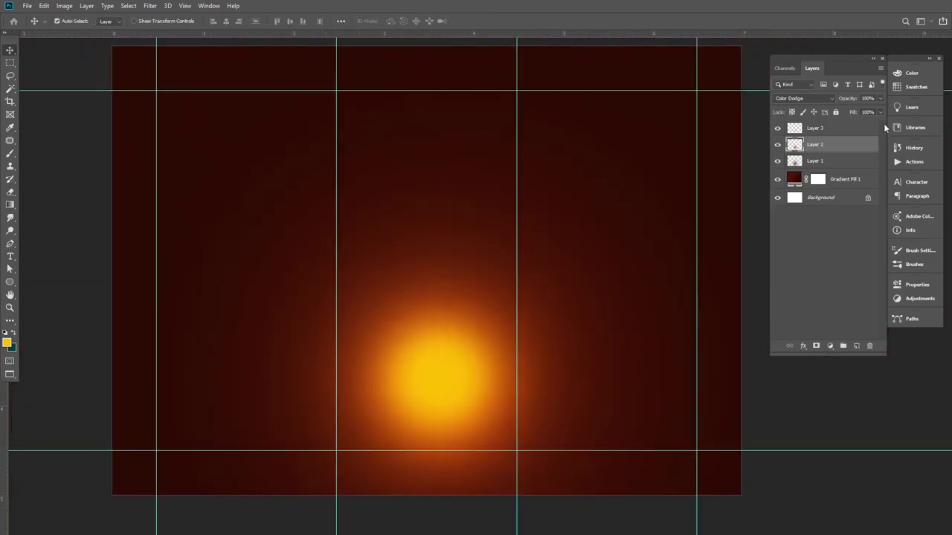
Add a new Layer 4 above Layer 3 with a white foreground colour.
click(845, 130)
click(857, 340)
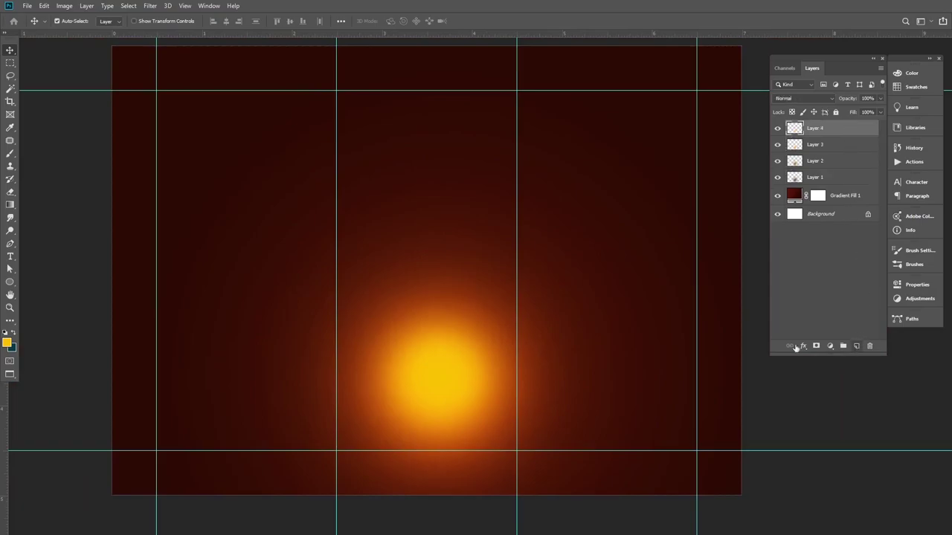
click(8, 343)
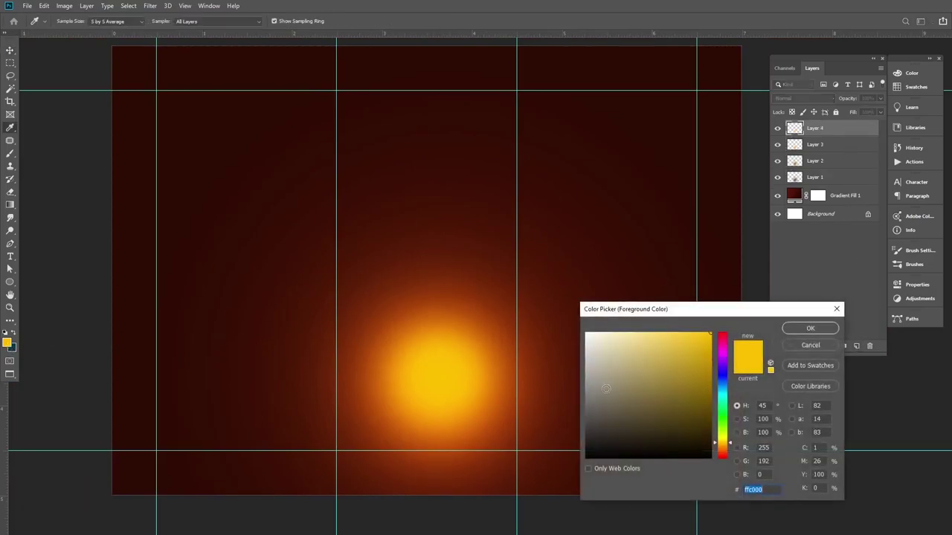
click(586, 334)
click(811, 329)
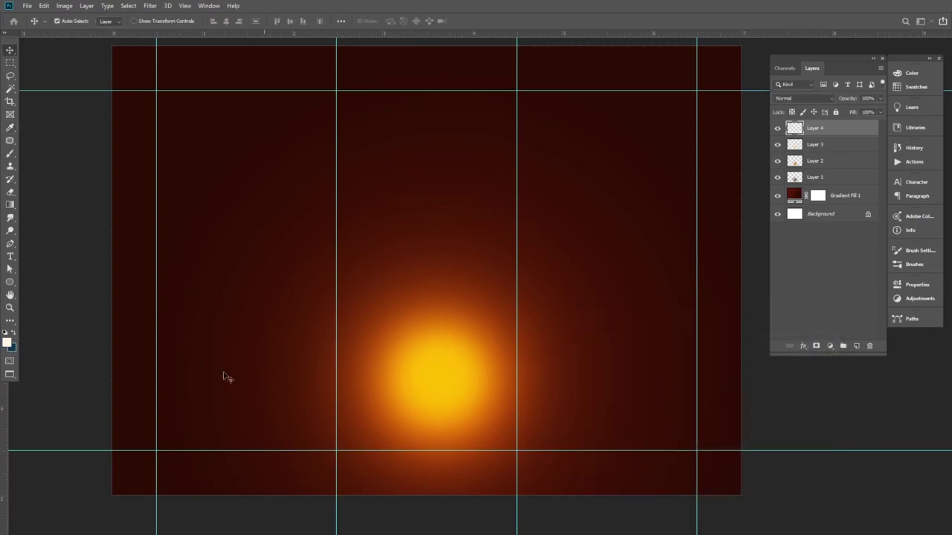
Paint a white dab on the sun centre, blended with Linear Dodge (Add).
click(9, 154)
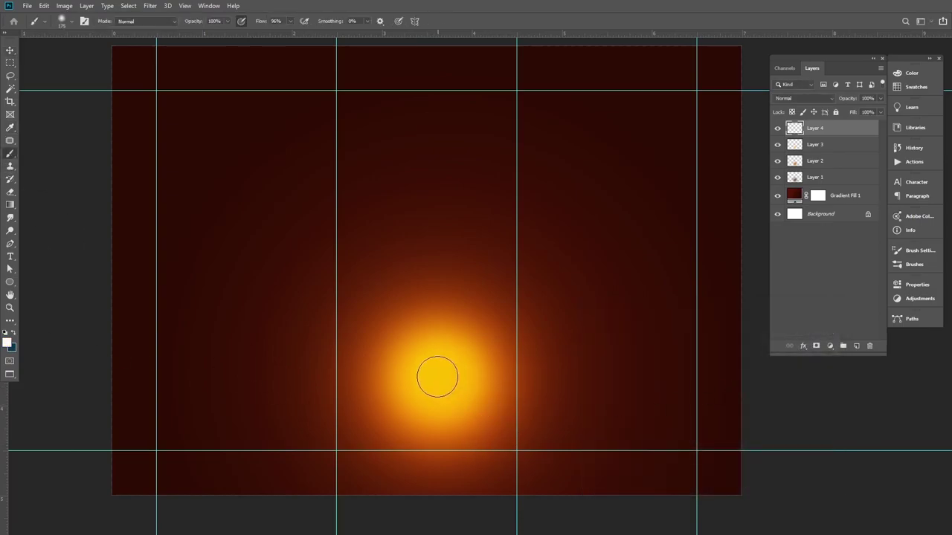
click(433, 372)
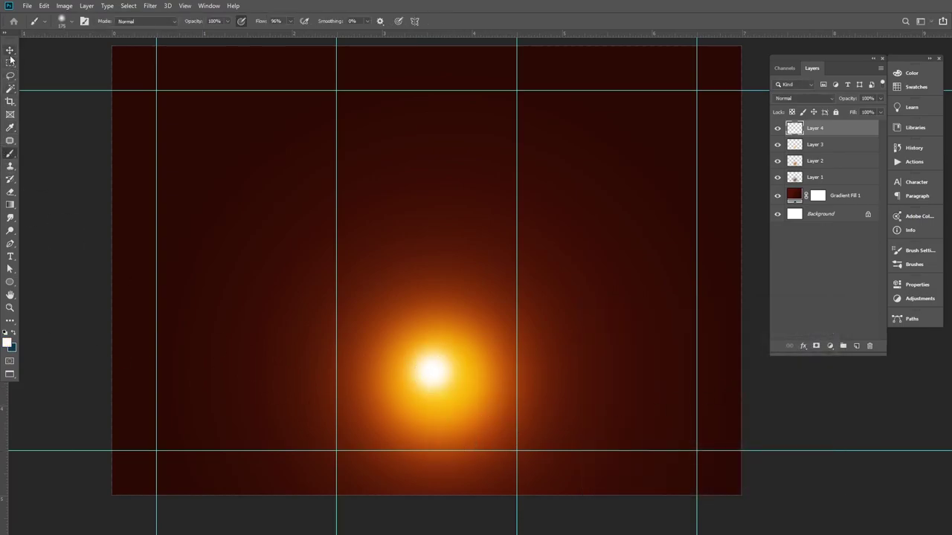
click(10, 52)
click(822, 102)
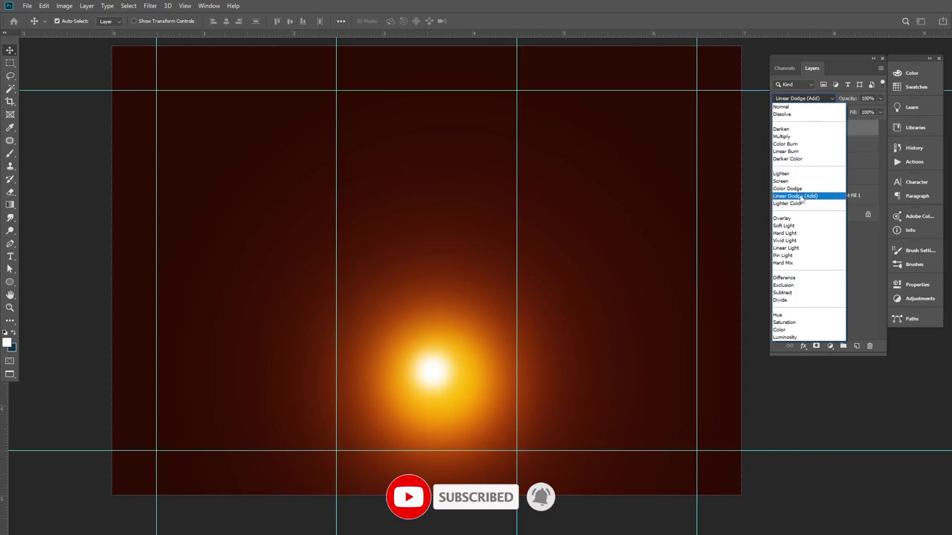
click(801, 197)
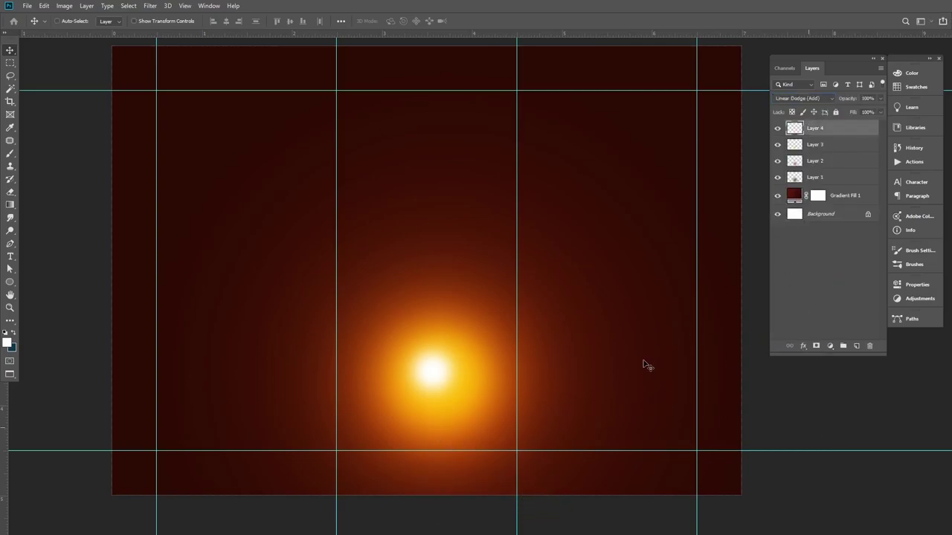
Scale the white core to about 174% and nudge it onto the glow.
key(ctrl+t)
drag(474, 327, 518, 286)
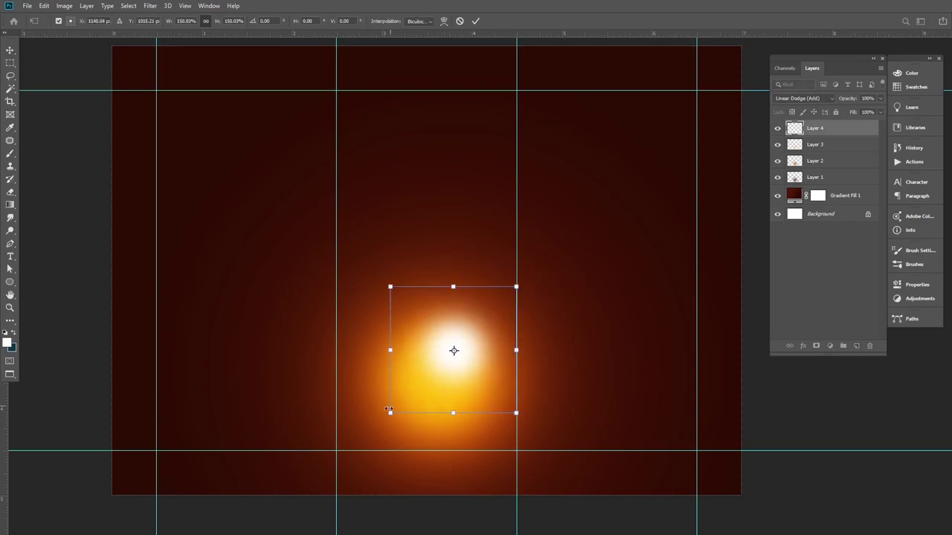
drag(390, 413, 362, 440)
drag(470, 395, 465, 407)
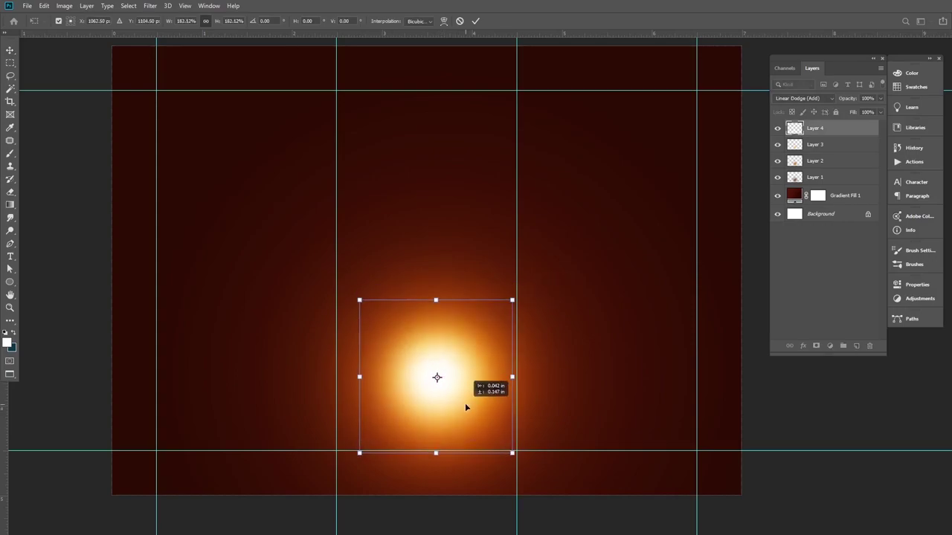
drag(513, 453, 506, 447)
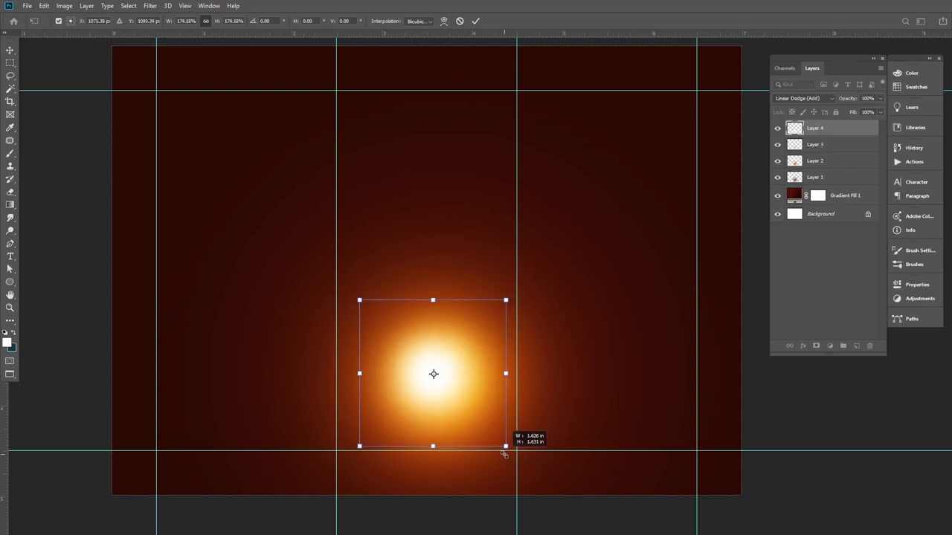
key(Return)
drag(434, 369, 436, 372)
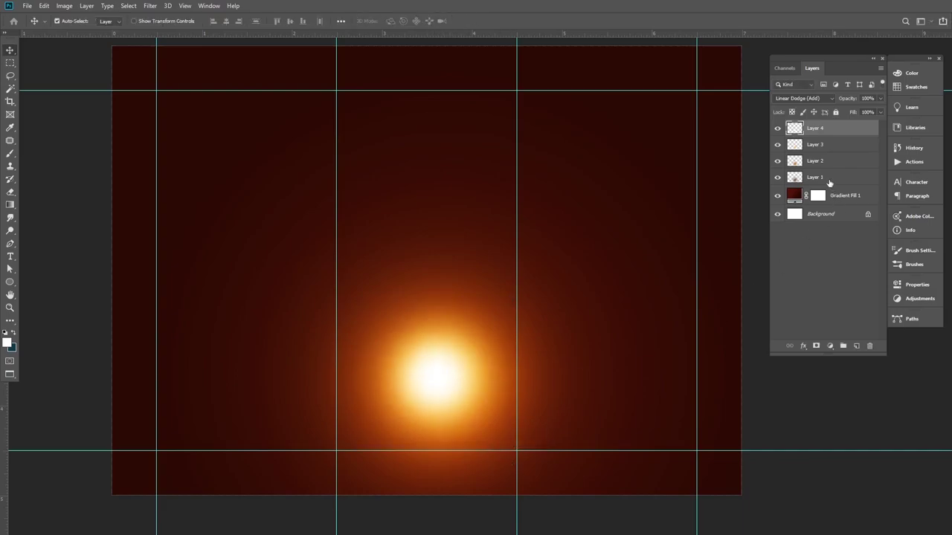
shift+click(829, 180)
alt+click(471, 361)
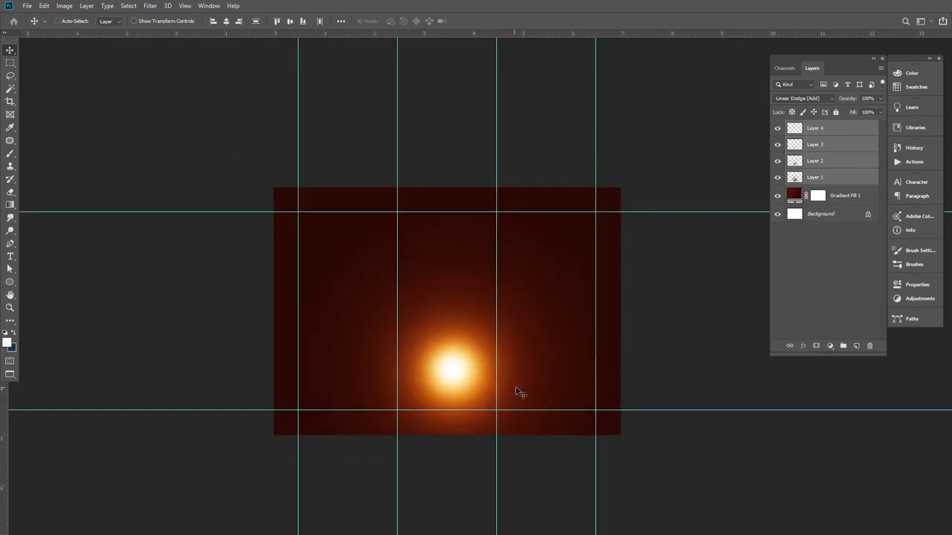
Scale Layers 1–4 together to about 136% and shift the glow down-right.
key(ctrl+t)
drag(326, 243, 236, 153)
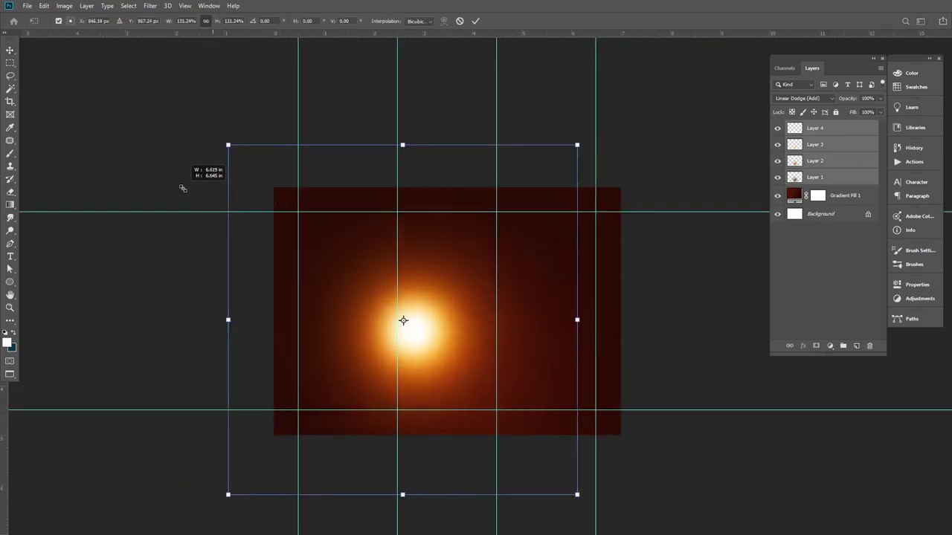
mouse_move(432, 270)
mouse_down()
mouse_move(467, 315)
mouse_move(471, 305)
mouse_up()
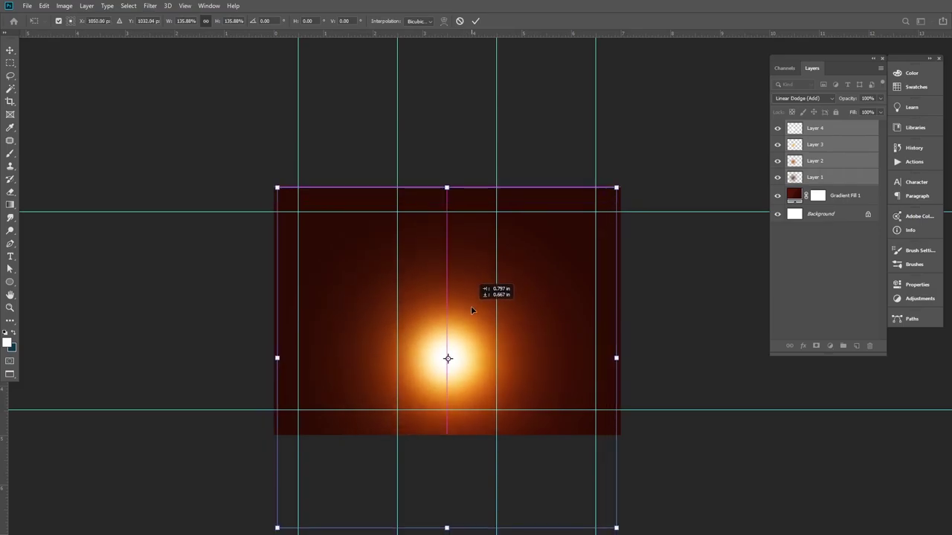
key(Return)
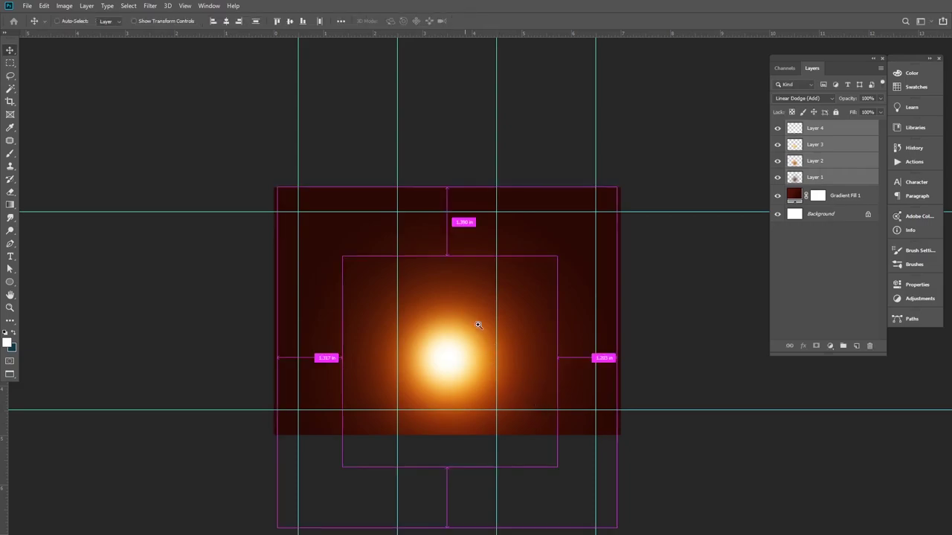
Group Layers 1–4 with Ctrl+G and name the group 'light'.
scroll(480, 324, up, 1)
key(ctrl+g)
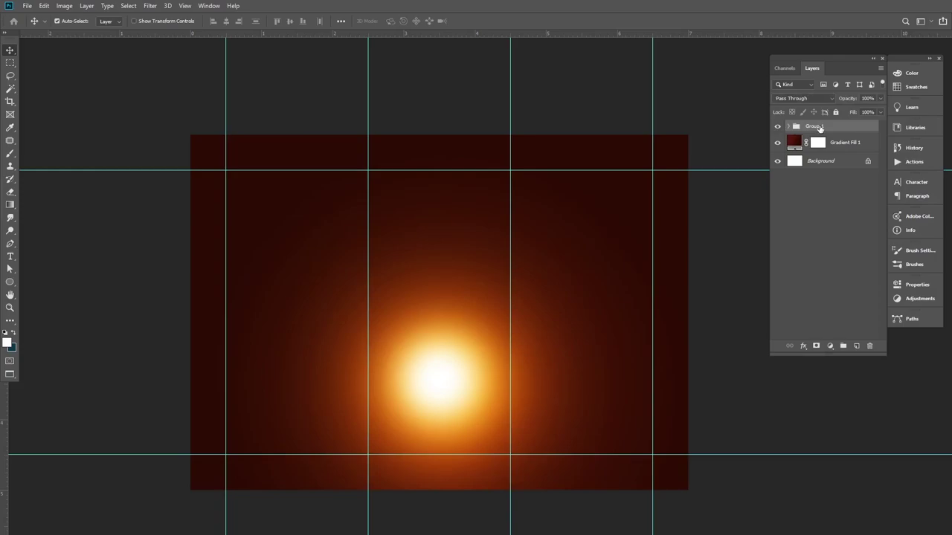
key(BackSpace)
text(G)
key(Return)
Deselect the light group and recentre and zoom in on the artwork.
click(759, 389)
drag(627, 377, 612, 359)
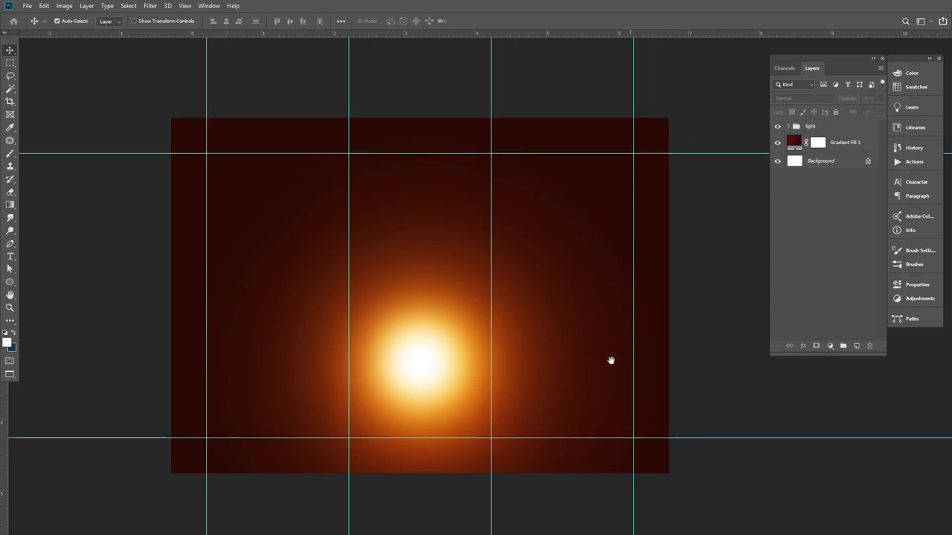
scroll(495, 330, down, 1)
drag(478, 340, 482, 341)
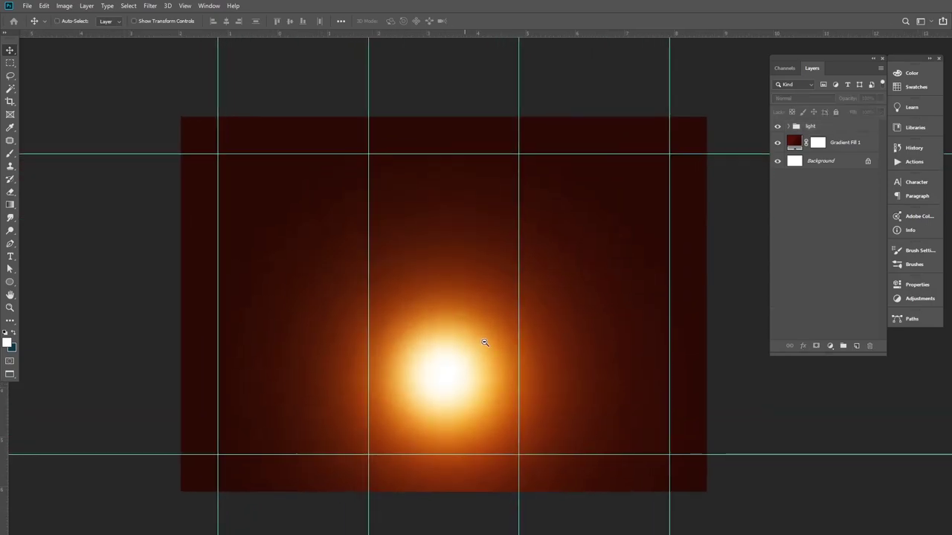
Place the coffee-bean image file onto the canvas.
click(27, 5)
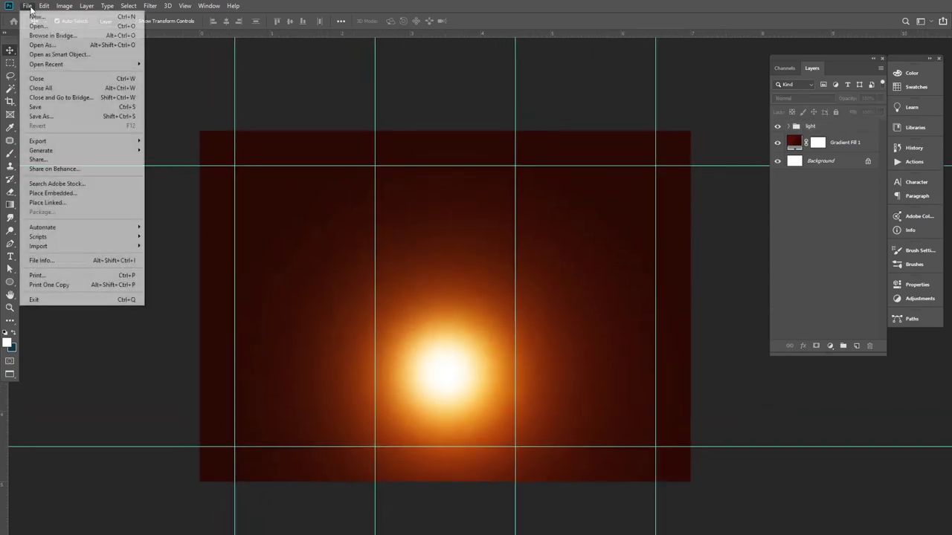
click(57, 195)
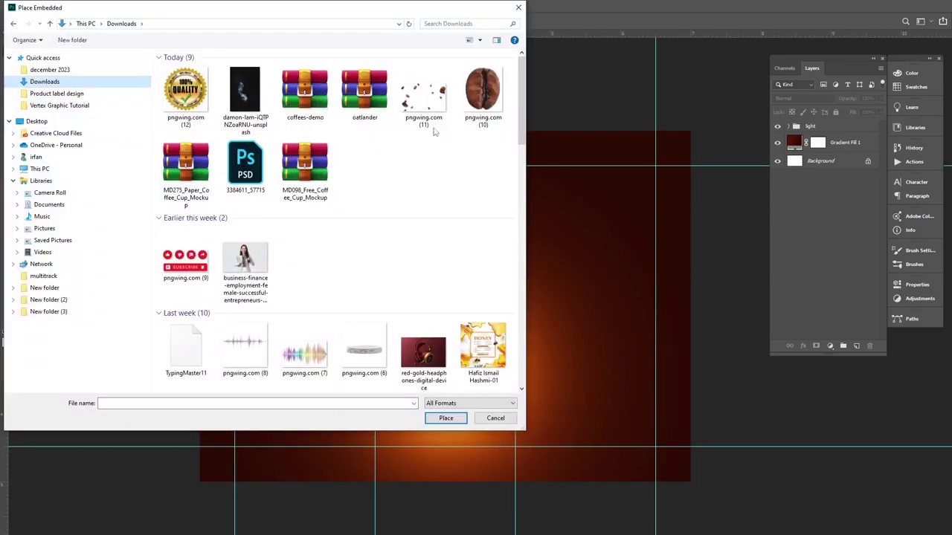
click(483, 93)
click(447, 418)
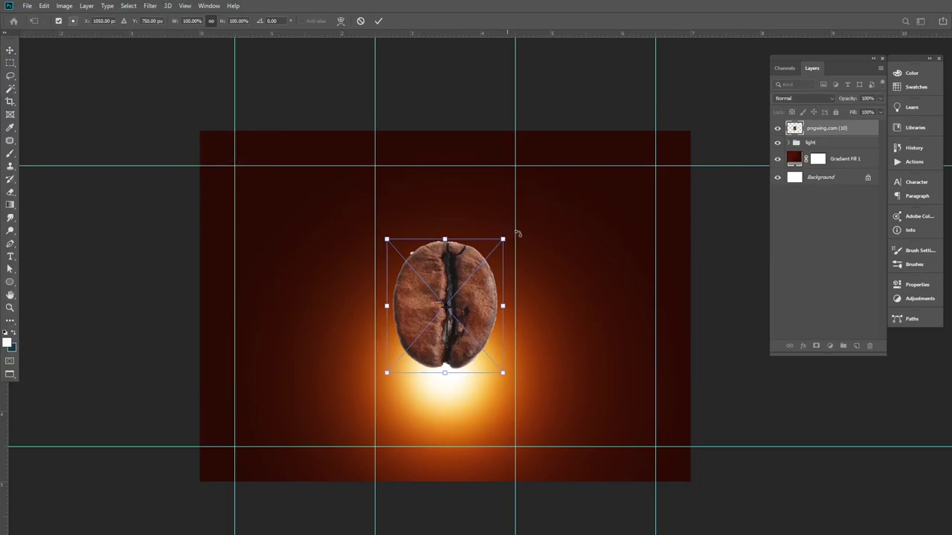
Rotate the bean to 65°, scale it to about 53%, and commit it over the glow.
mouse_move(518, 234)
mouse_down()
mouse_move(539, 349)
mouse_move(542, 327)
mouse_up()
drag(420, 275, 424, 354)
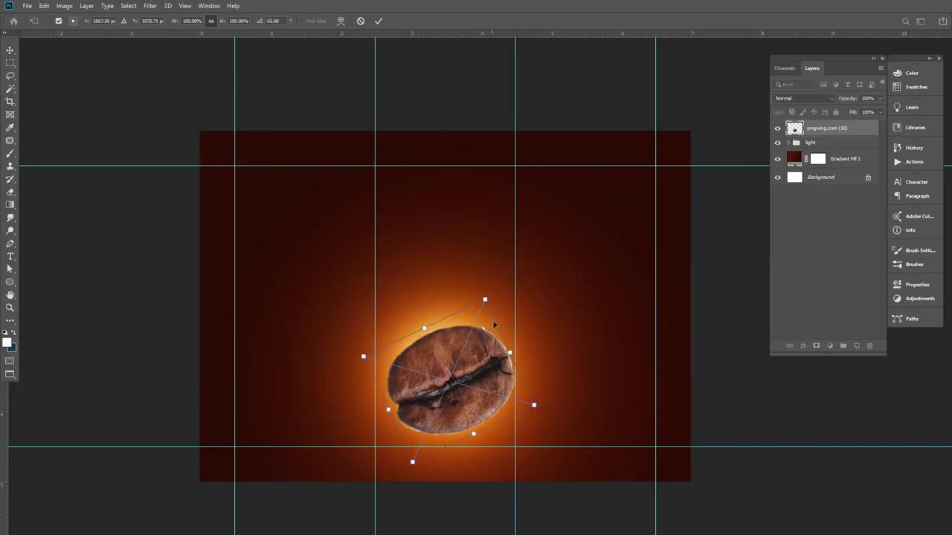
mouse_move(485, 304)
mouse_down()
mouse_move(449, 384)
mouse_move(450, 353)
mouse_up()
drag(483, 384, 488, 385)
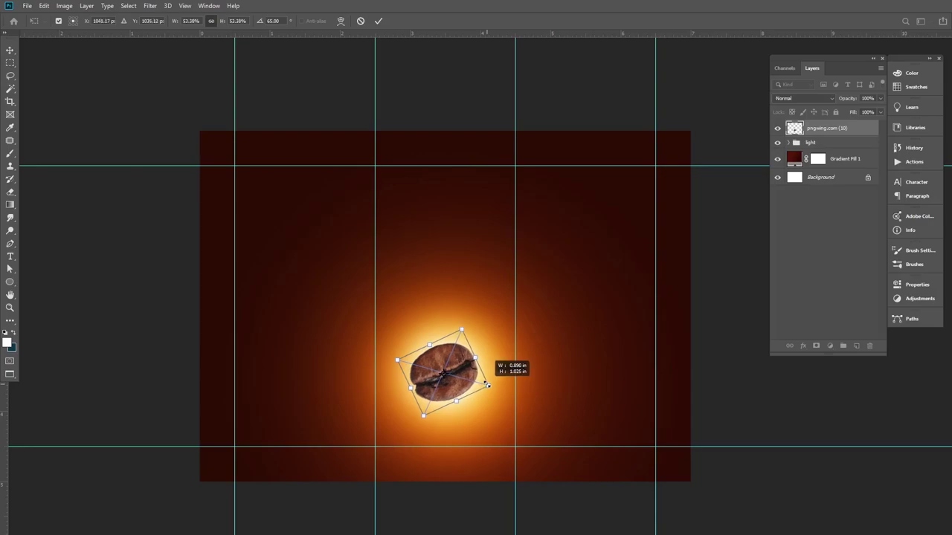
key(Return)
scroll(454, 371, up, 1)
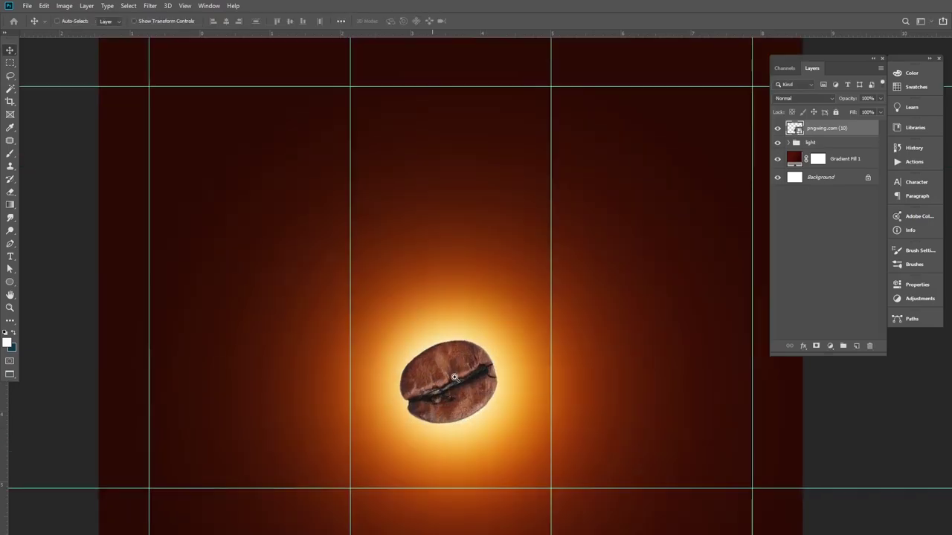
scroll(446, 349, up, 2)
scroll(447, 297, up, 1)
scroll(447, 309, up, 1)
scroll(447, 310, up, 1)
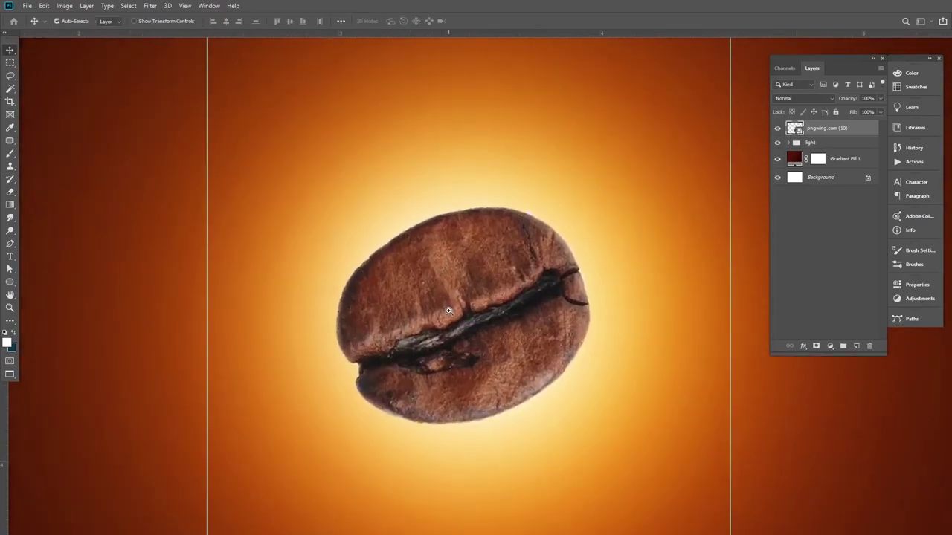
Apply a Camera Raw Filter to the bean, slightly raising texture, vibrance and contrast.
click(149, 6)
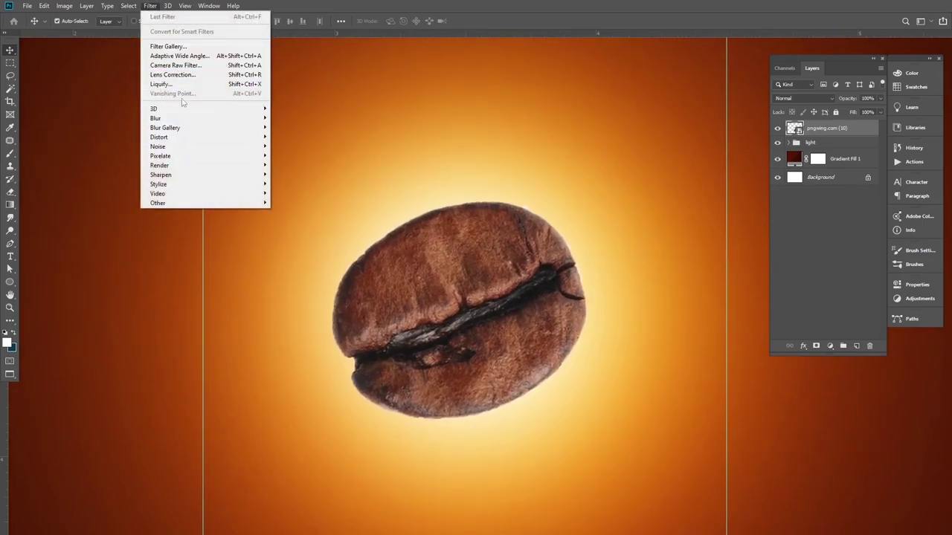
click(177, 65)
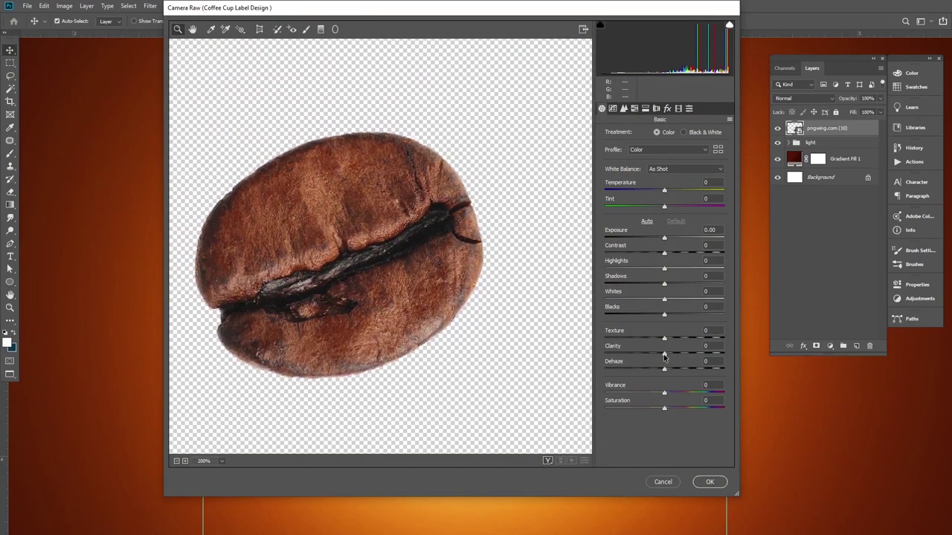
mouse_move(667, 341)
mouse_down()
mouse_move(670, 356)
mouse_move(681, 357)
mouse_move(674, 374)
mouse_move(670, 357)
mouse_up()
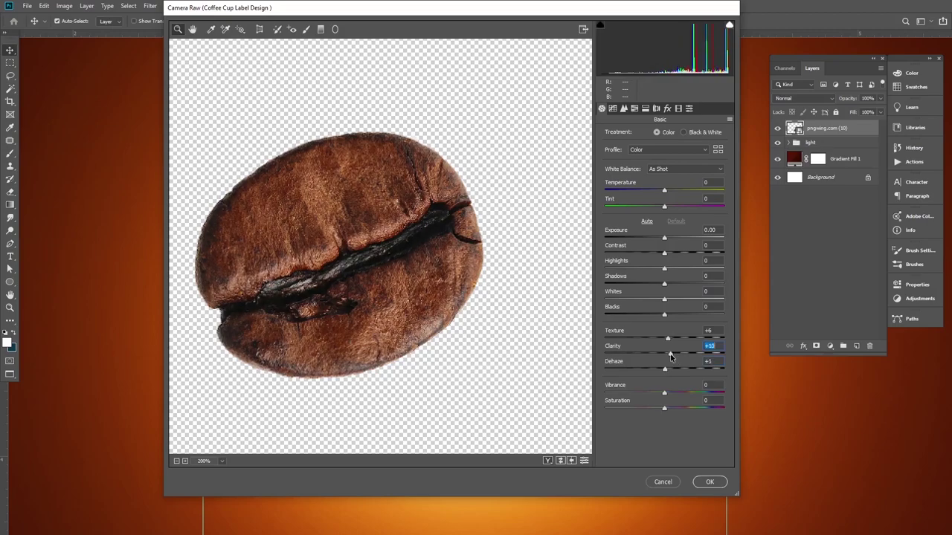
mouse_move(665, 393)
mouse_down()
mouse_move(680, 397)
mouse_move(638, 394)
mouse_move(676, 399)
mouse_up()
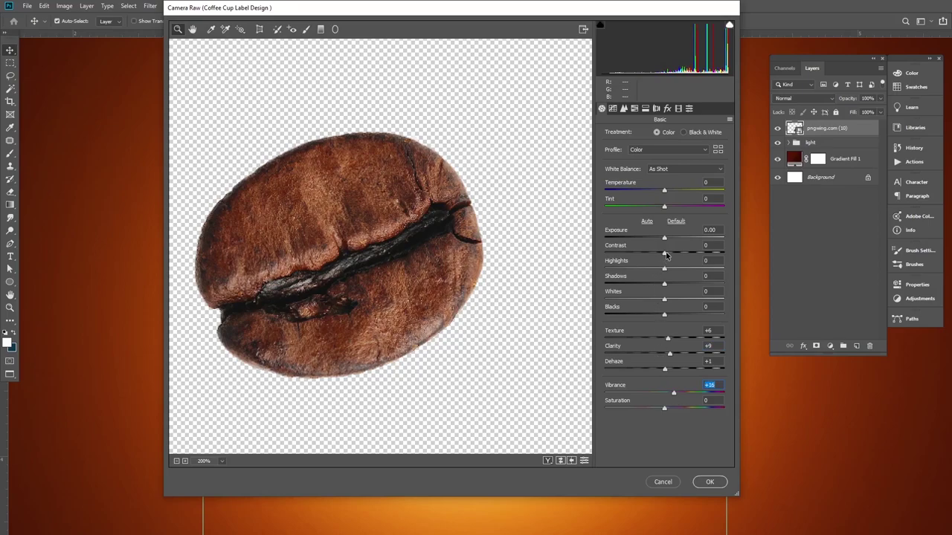
drag(665, 254, 676, 258)
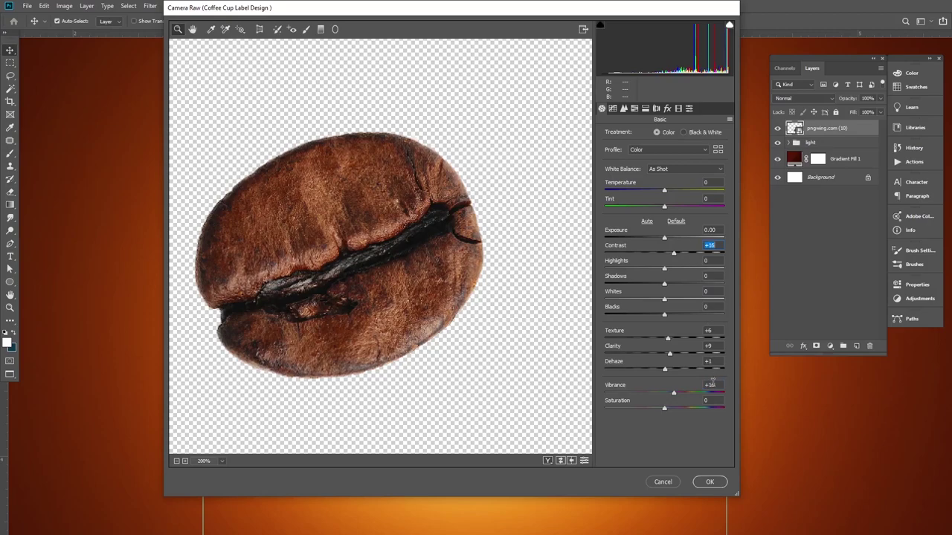
click(710, 482)
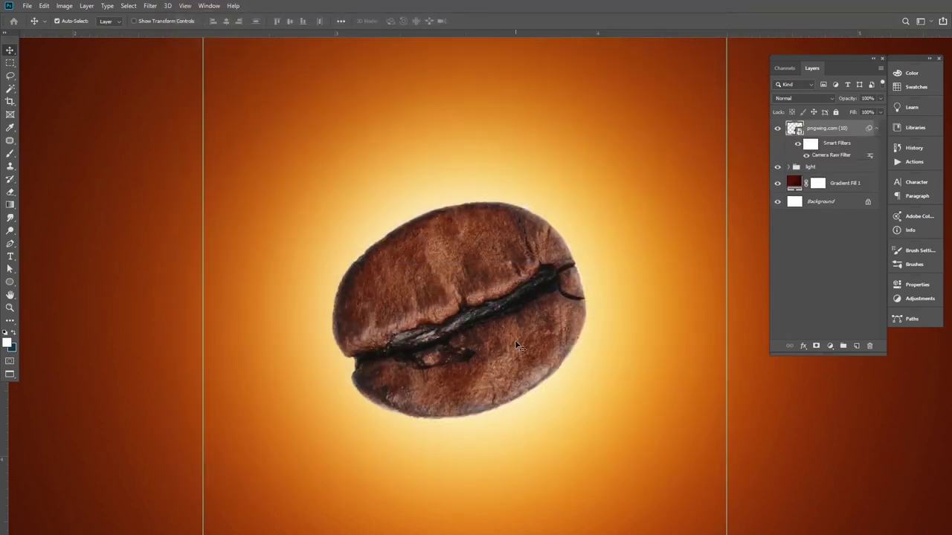
Zoom in on the bean and add a Hue/Saturation adjustment layer.
ctrl+click(499, 316)
drag(490, 309, 480, 332)
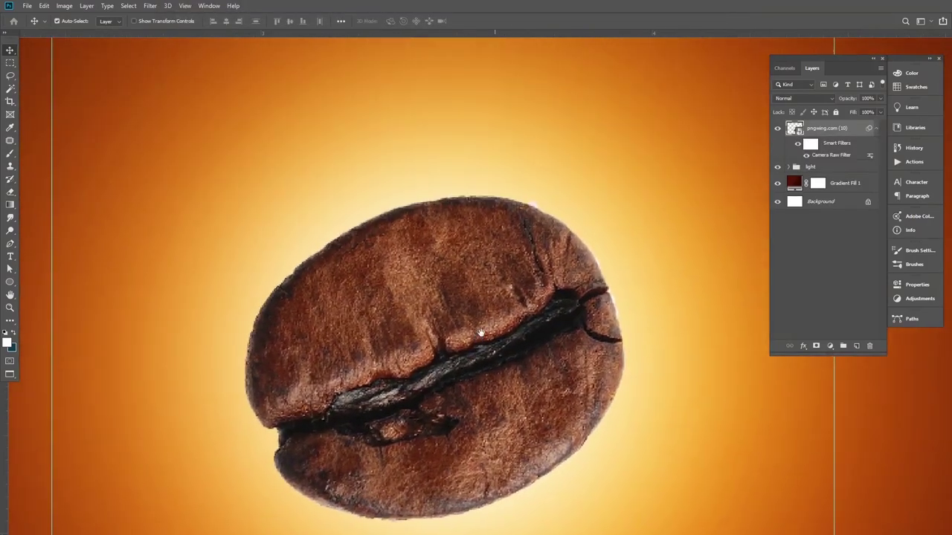
click(875, 130)
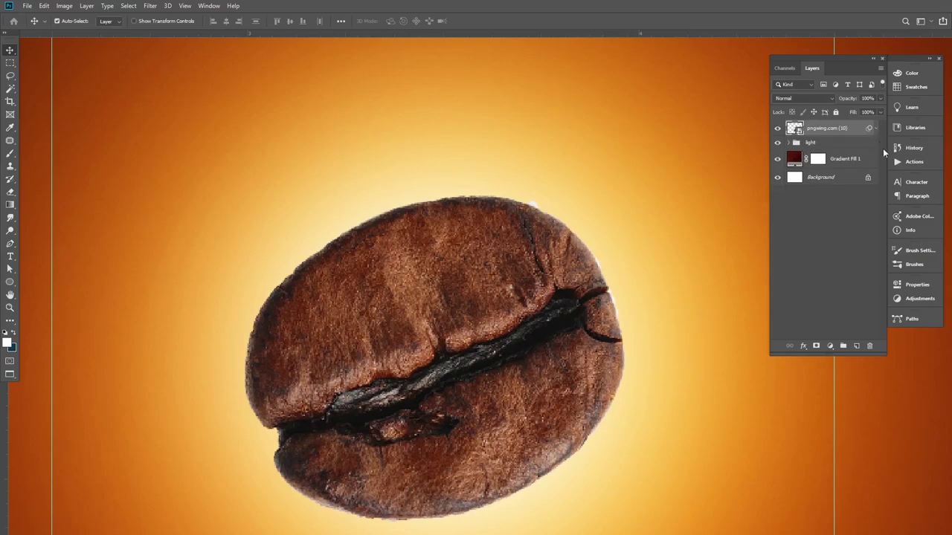
click(832, 347)
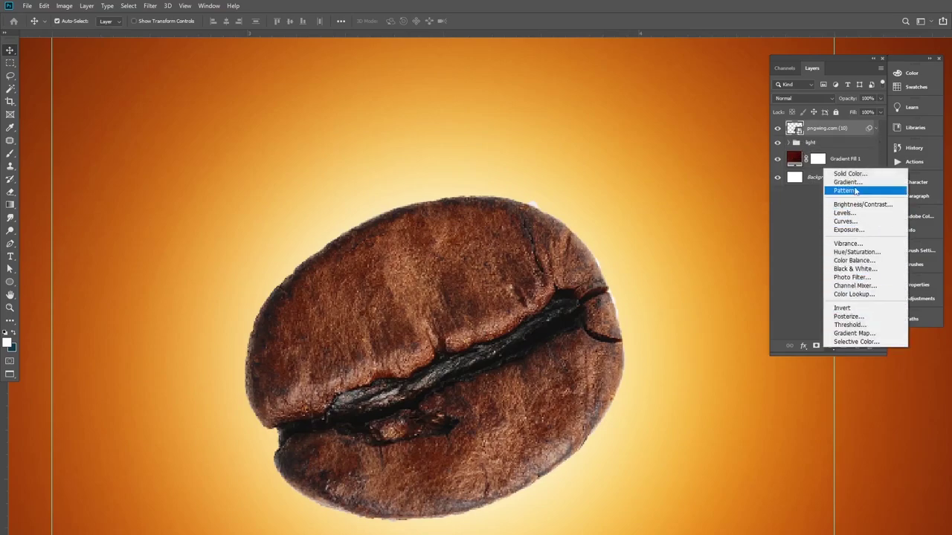
click(855, 252)
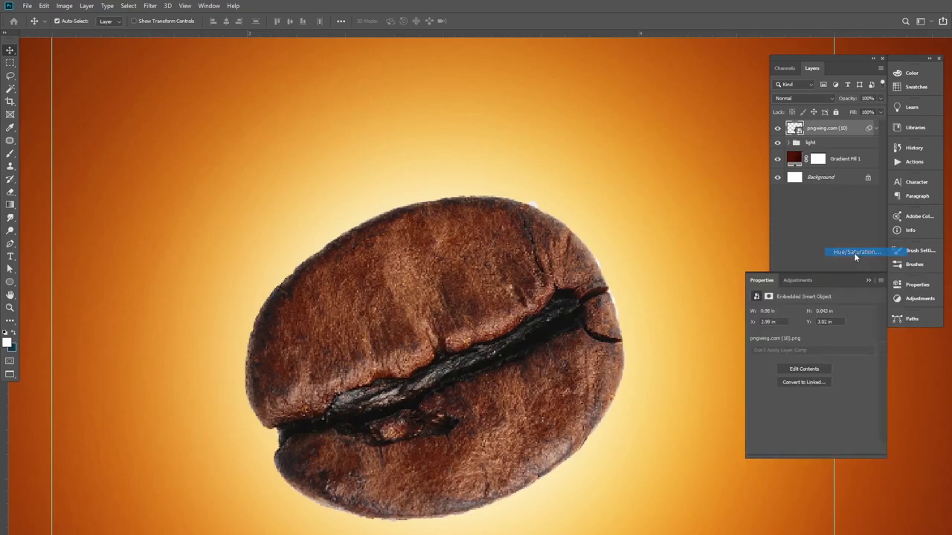
Clip the adjustment to the bean and colorize it: Hue 45, Saturation 100, Lightness +43.
click(812, 449)
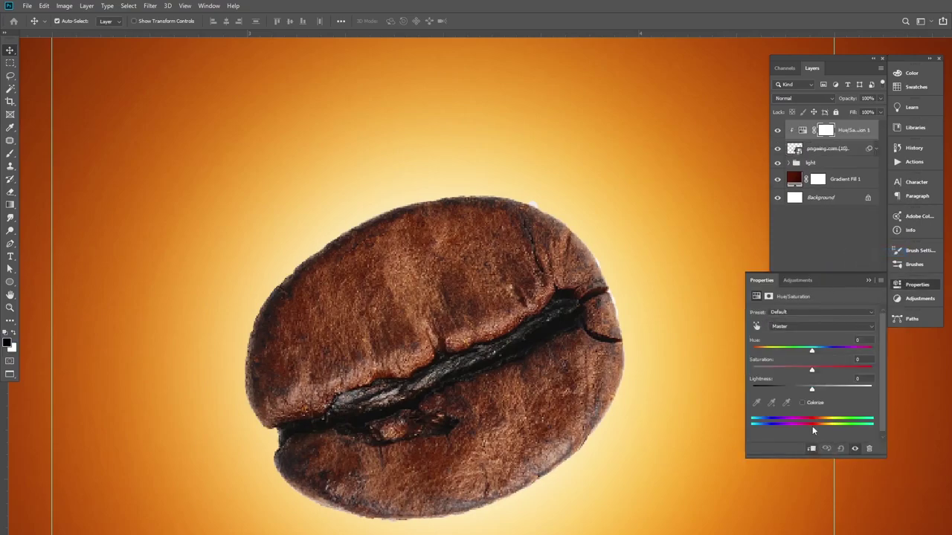
click(812, 404)
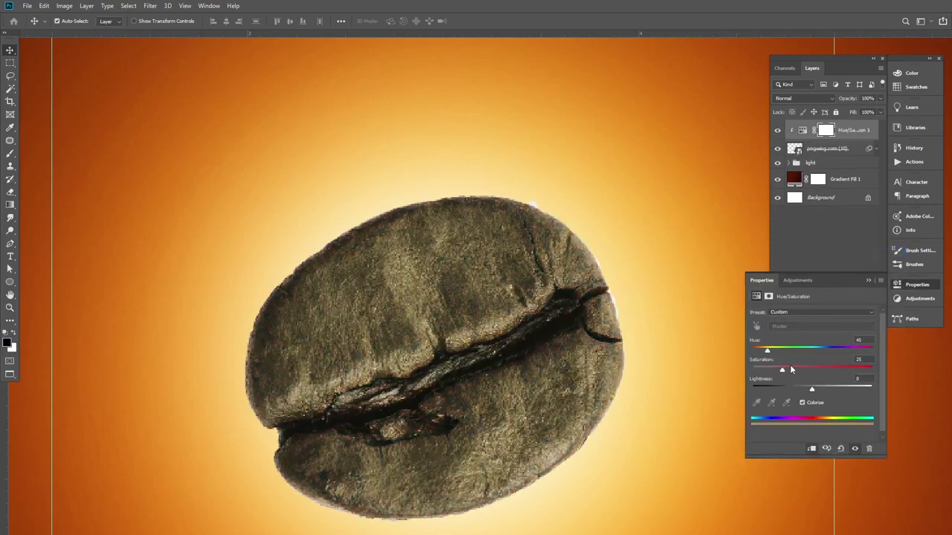
drag(793, 371, 868, 369)
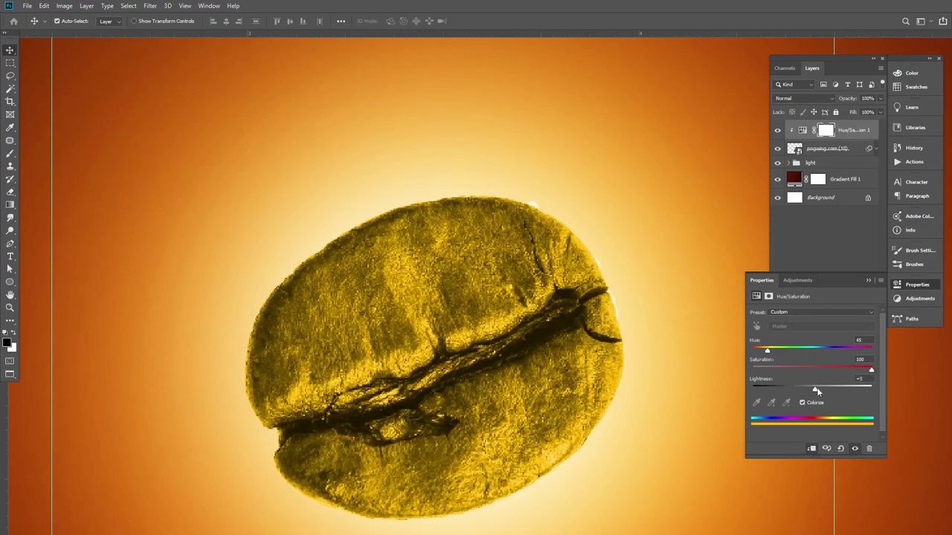
drag(813, 390, 839, 392)
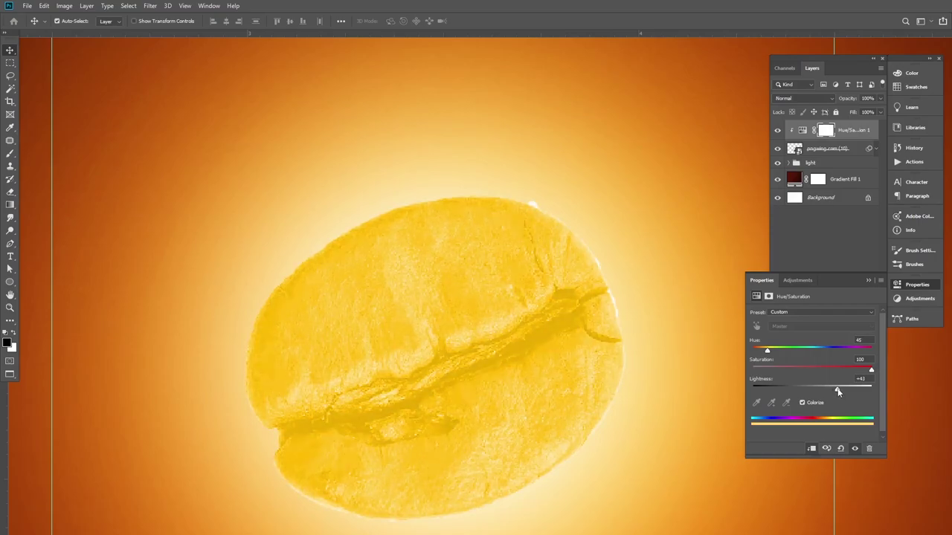
click(869, 281)
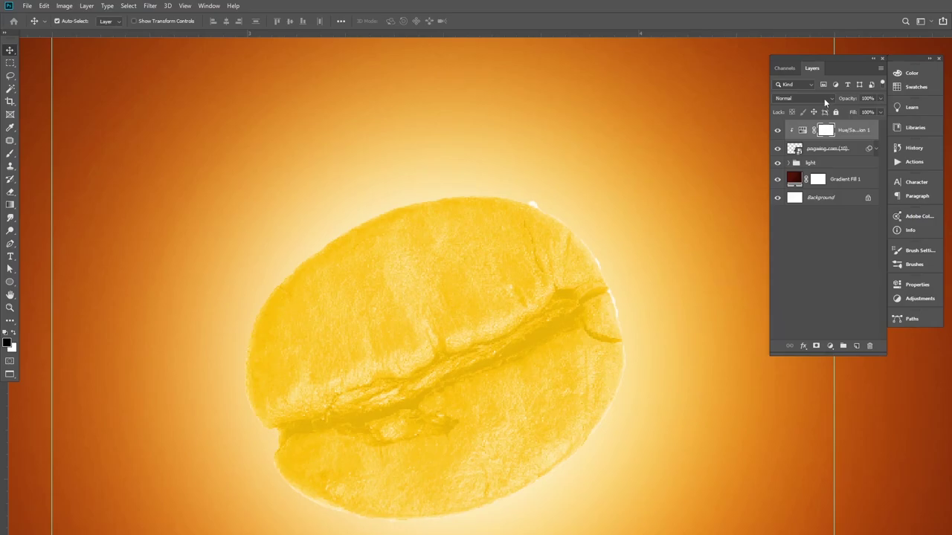
Set the Hue/Saturation layer's blend mode to Overlay.
click(824, 101)
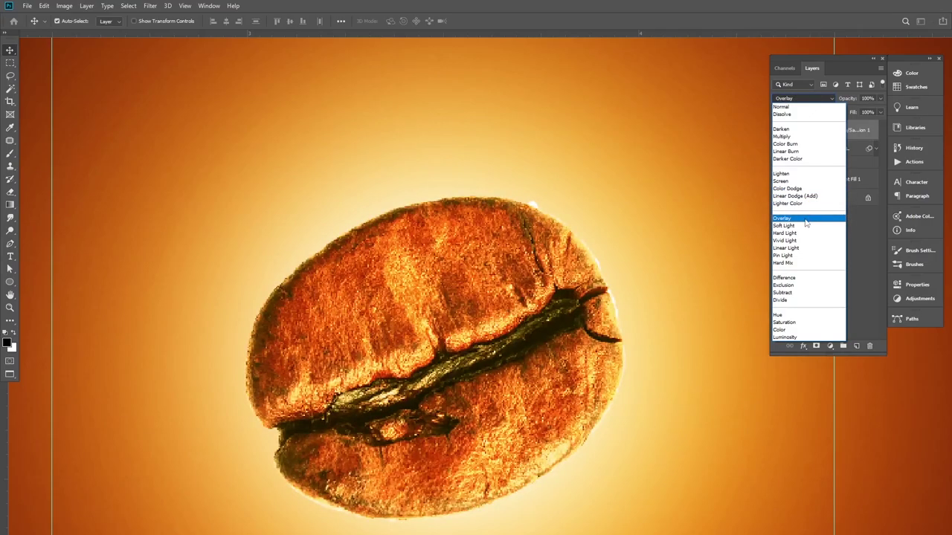
click(806, 219)
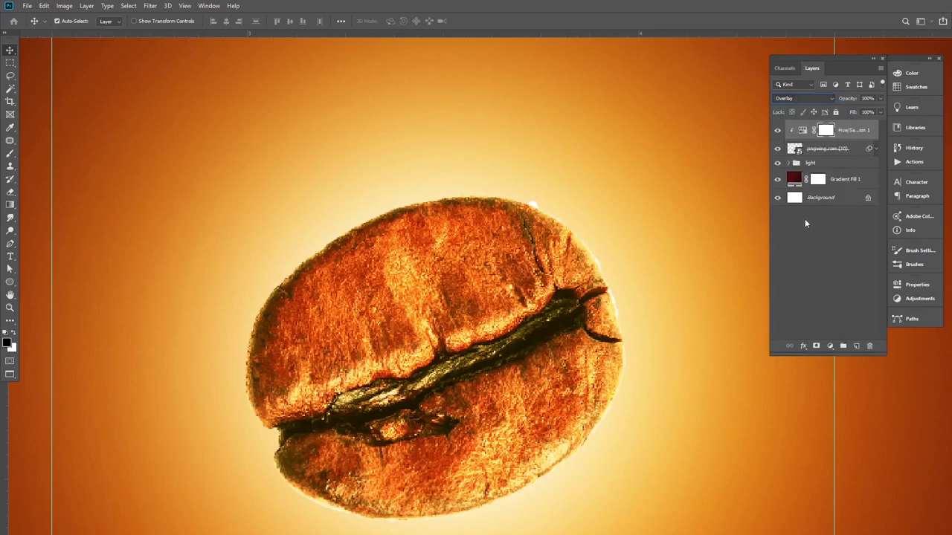
click(816, 98)
click(816, 97)
Invert the Hue/Saturation mask to black and set up a small, low-opacity white brush.
key(ctrl)
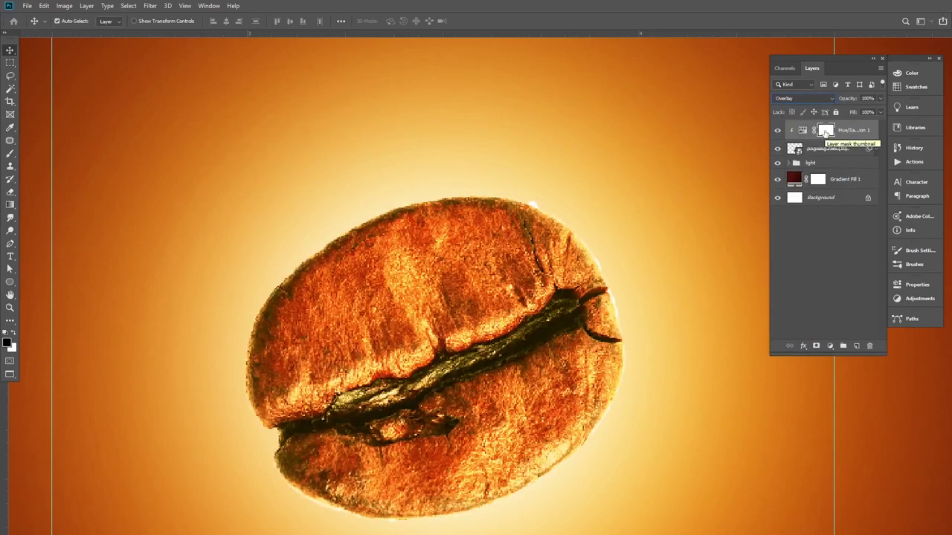
ctrl+click(741, 209)
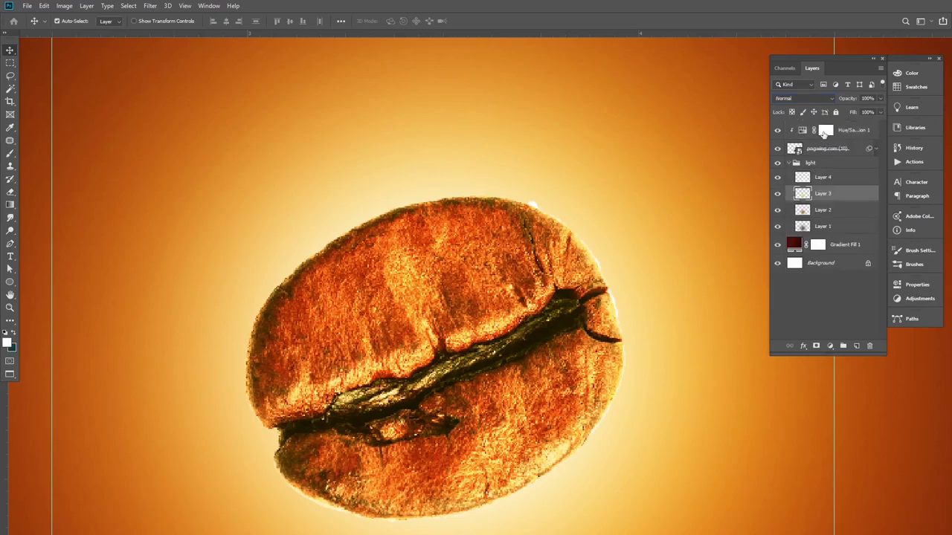
click(823, 132)
key(ctrl+i)
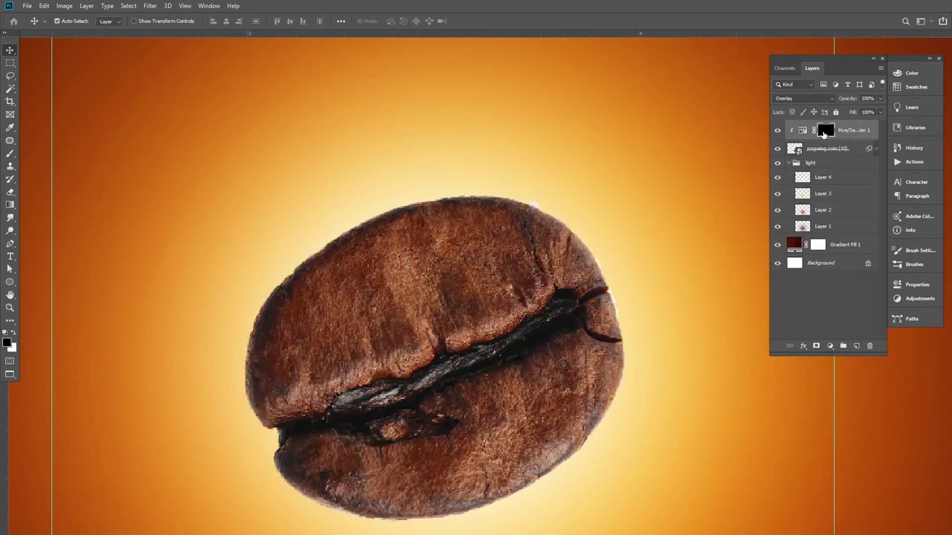
scroll(428, 260, up, 2)
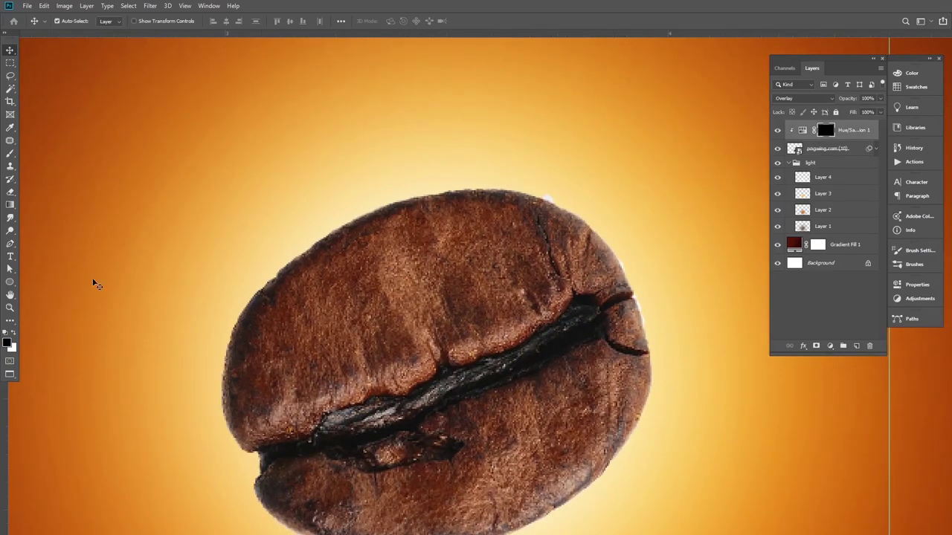
click(10, 153)
scroll(451, 288, down, 2)
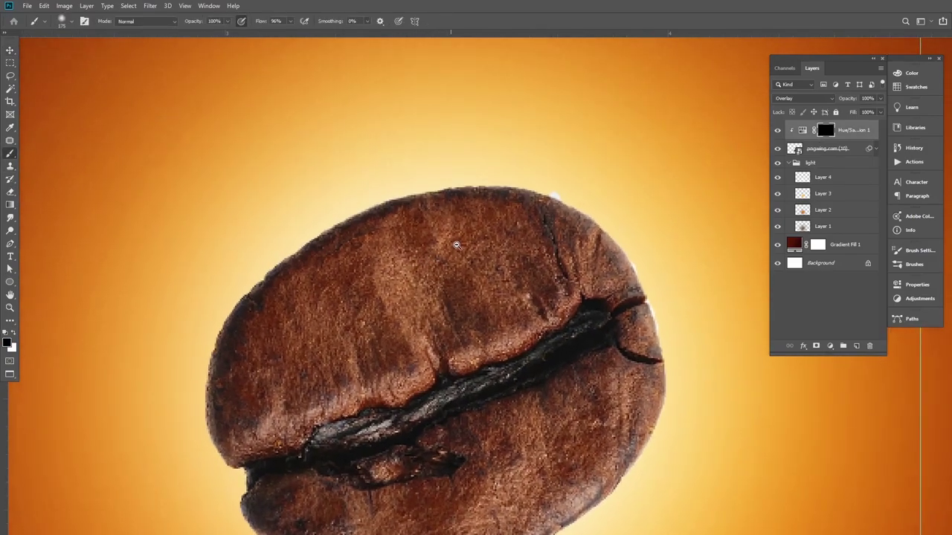
key(bracketleft)
key(bracketleft)
key(bracketleft)
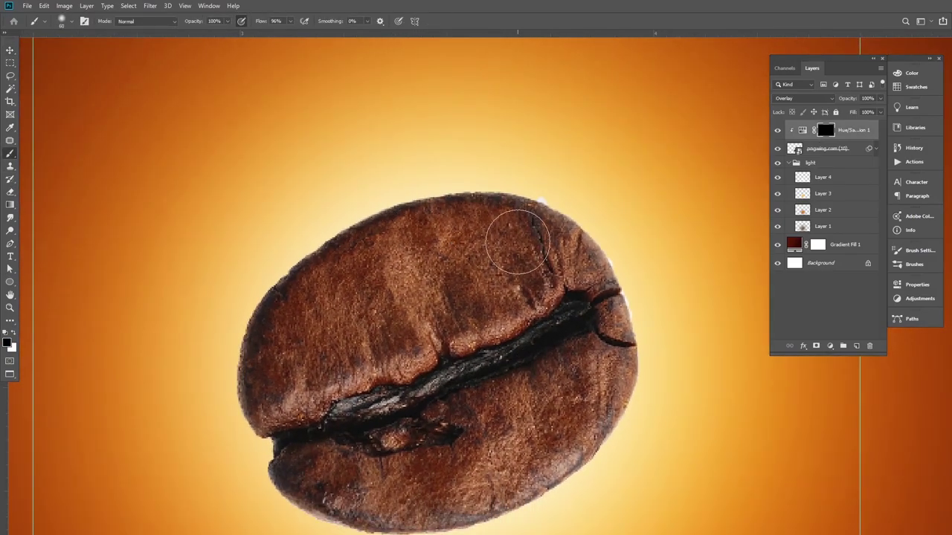
key(bracketleft)
drag(199, 21, 175, 21)
key(x)
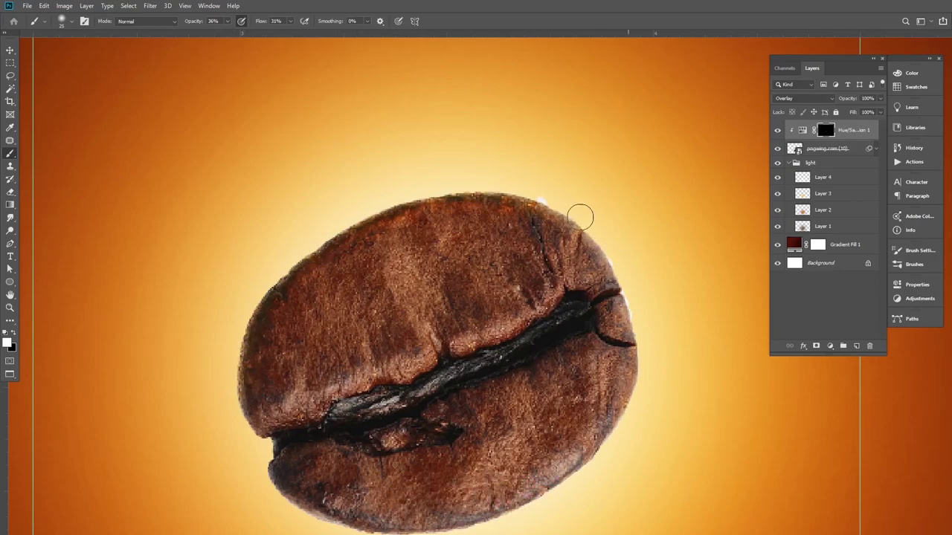
Paint the orange tint back onto the bean's central crease and lower half.
drag(545, 364, 538, 252)
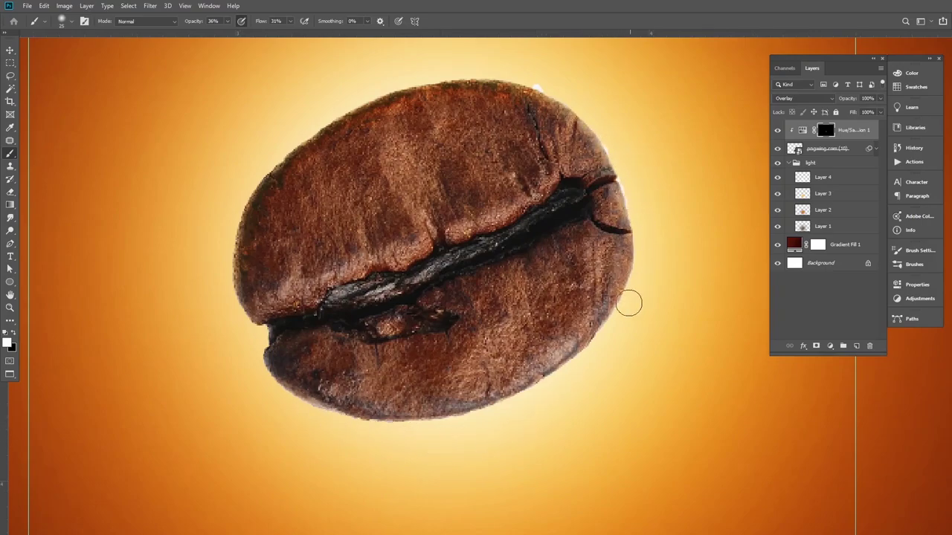
drag(629, 302, 624, 338)
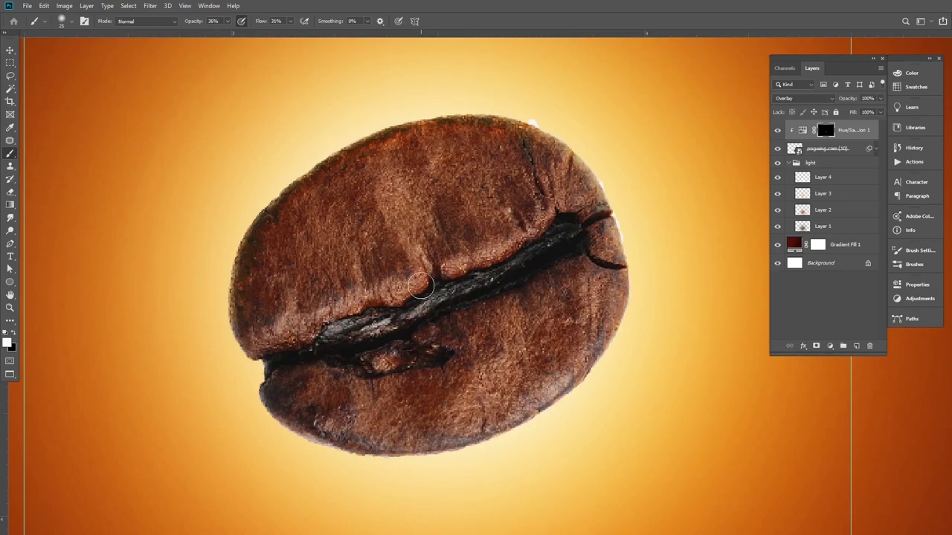
key(bracketleft)
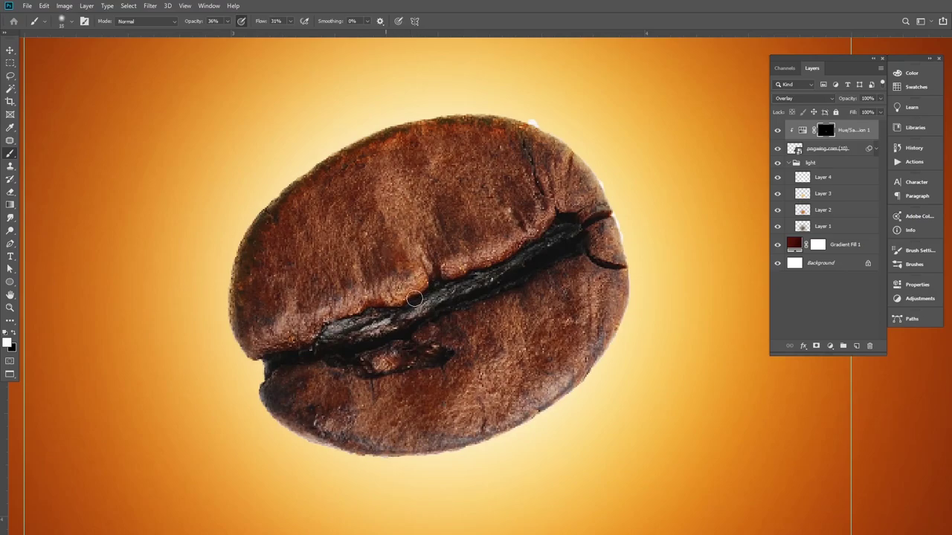
drag(414, 298, 264, 338)
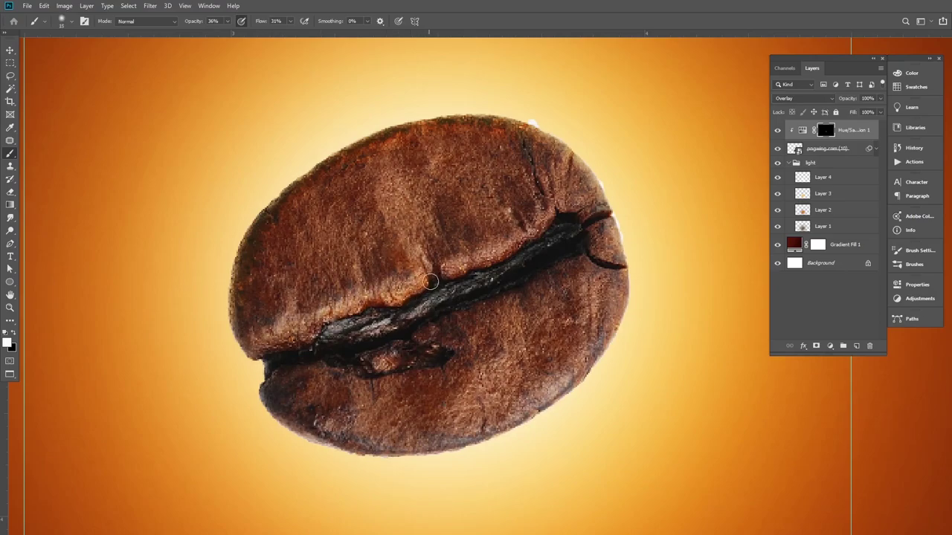
drag(431, 282, 547, 220)
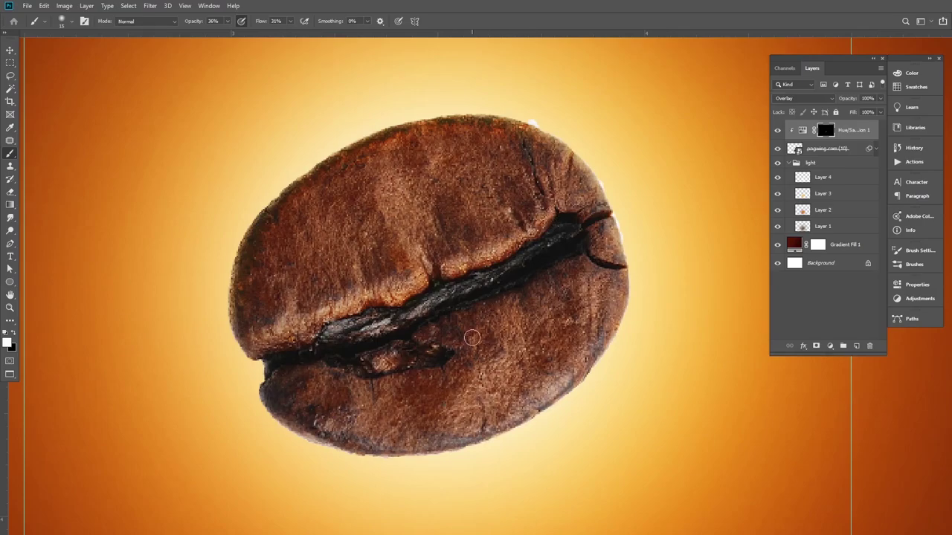
mouse_move(472, 338)
mouse_down()
mouse_move(502, 366)
mouse_move(382, 205)
mouse_up()
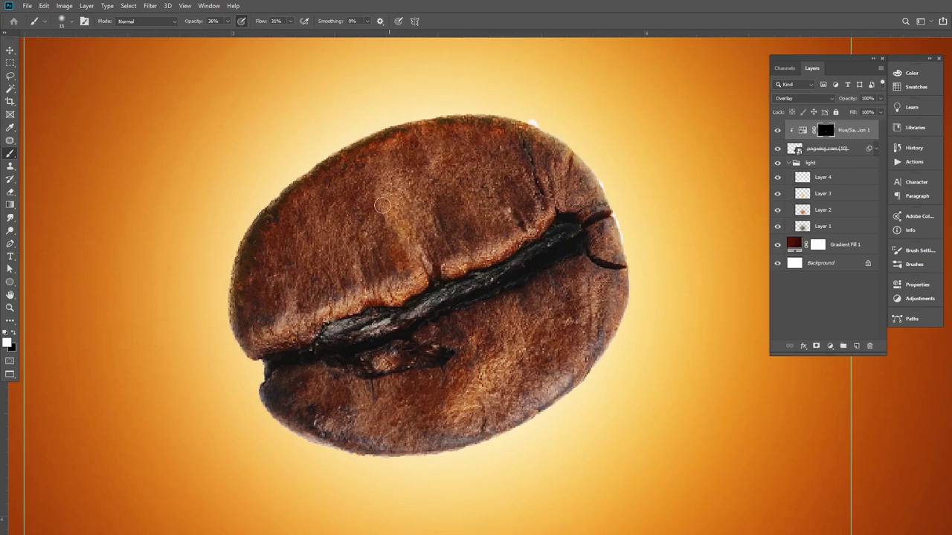
drag(375, 364, 441, 340)
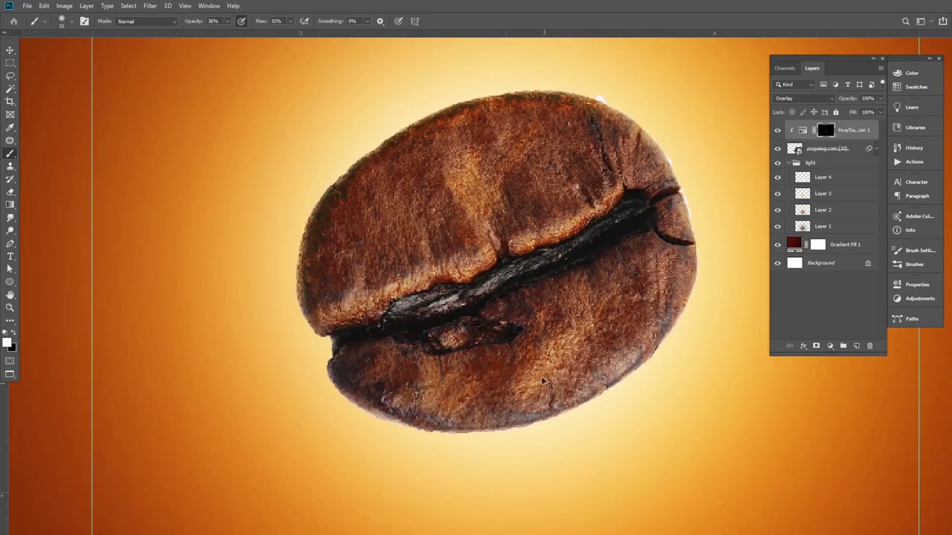
Toggle the tint's visibility to compare, then bring up the adjustment layer choices.
key(ctrl+0)
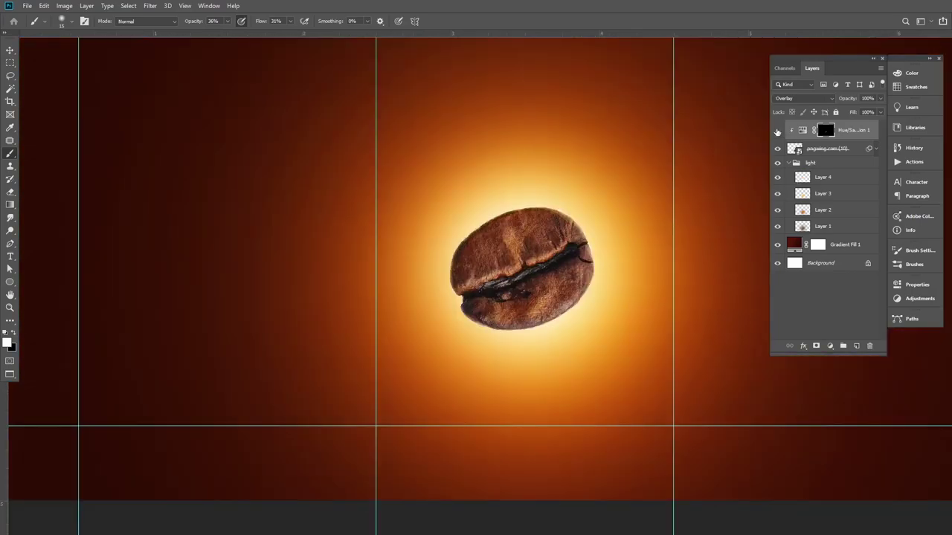
click(778, 130)
click(778, 131)
scroll(595, 307, up, 5)
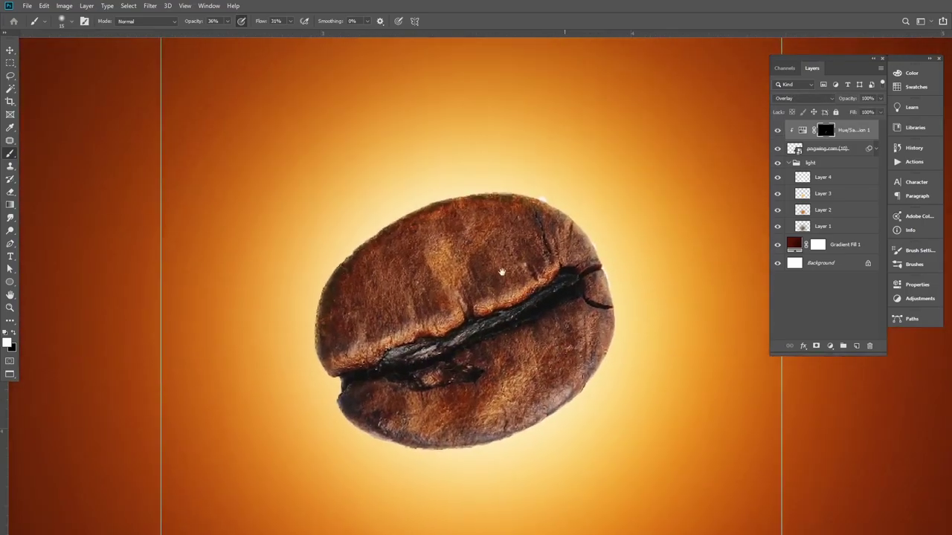
drag(502, 272, 510, 284)
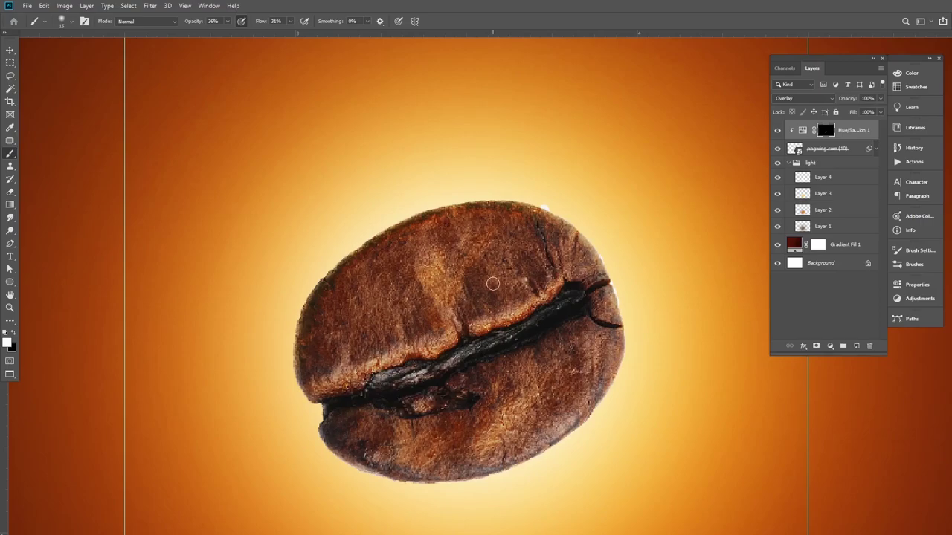
click(830, 346)
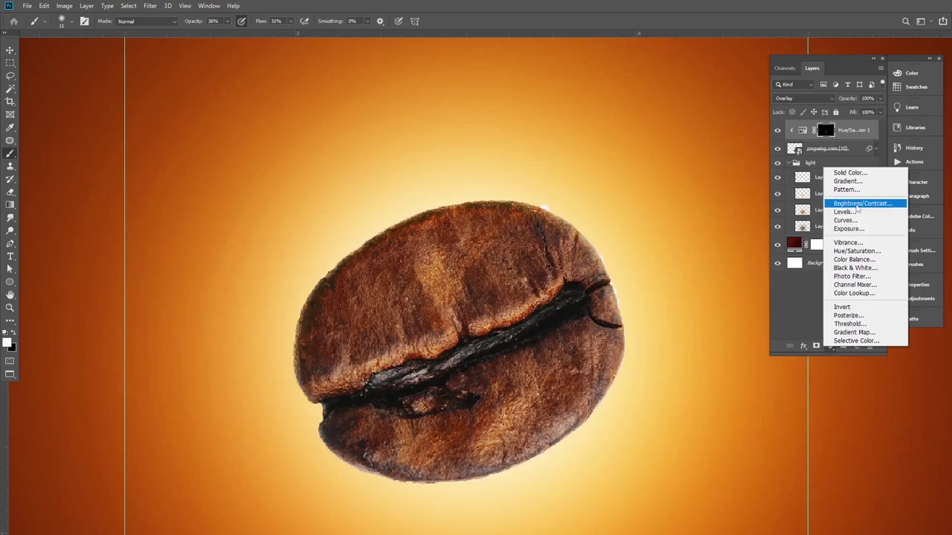
Add a Brightness/Contrast layer clipped to the bean with Brightness 150 and higher contrast.
click(856, 204)
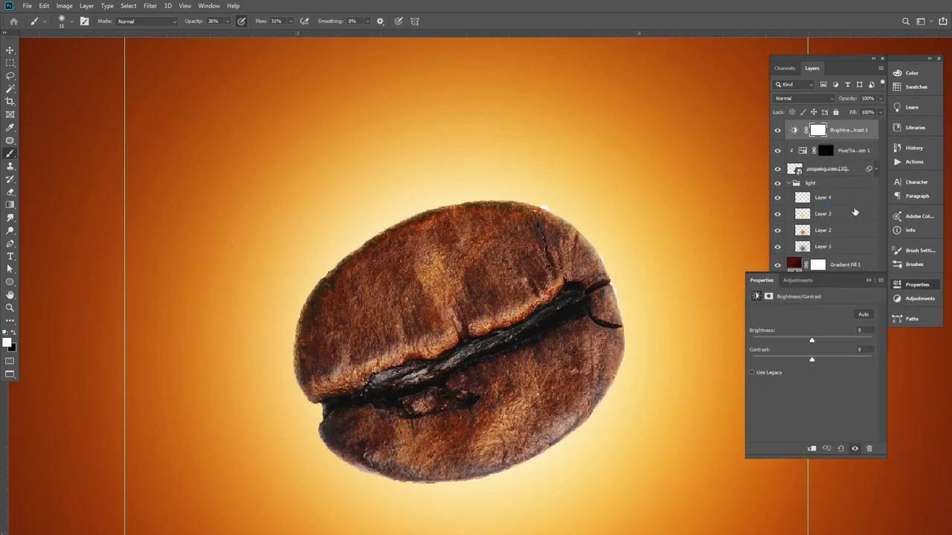
click(813, 449)
drag(812, 343, 876, 344)
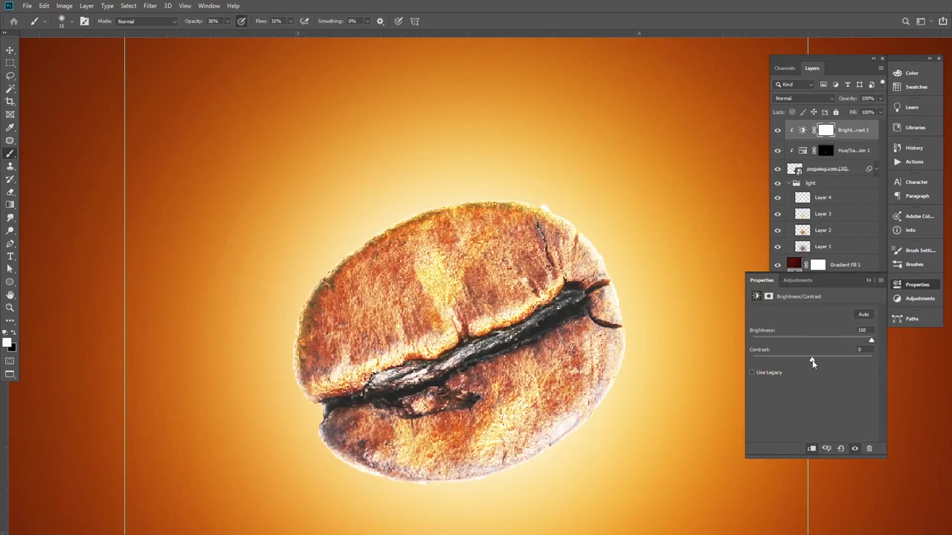
mouse_move(813, 362)
mouse_down()
mouse_move(879, 362)
mouse_move(737, 365)
mouse_up()
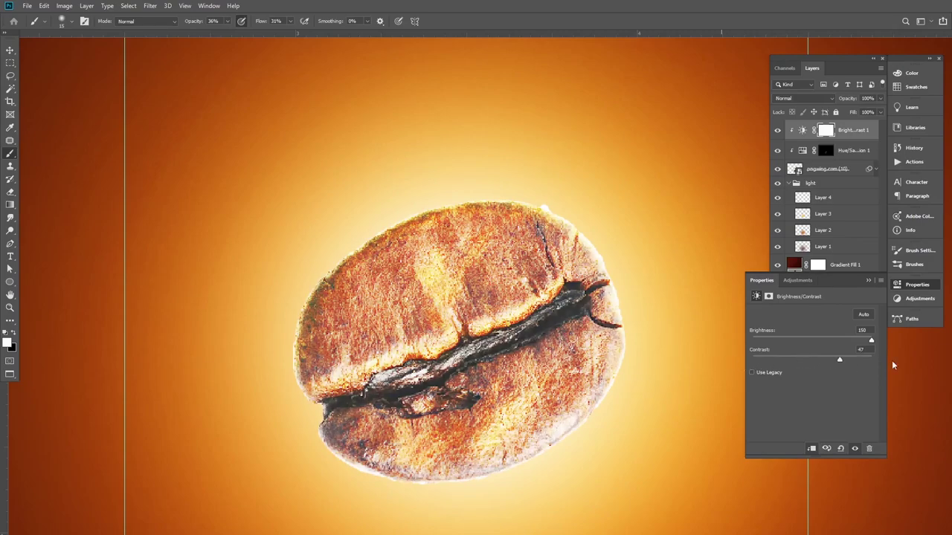
drag(892, 361, 911, 361)
click(869, 282)
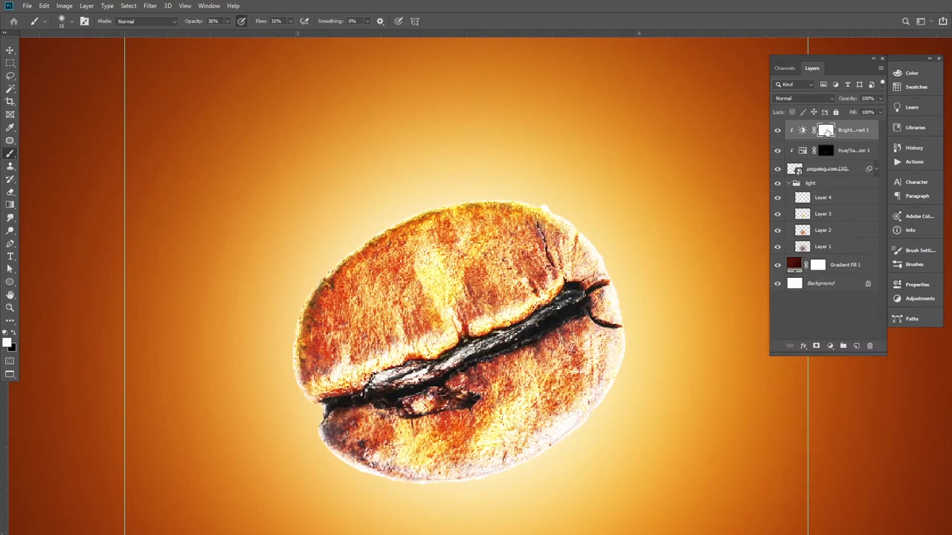
Invert its mask and paint white along the bean's upper and left edges.
key(ctrl+i)
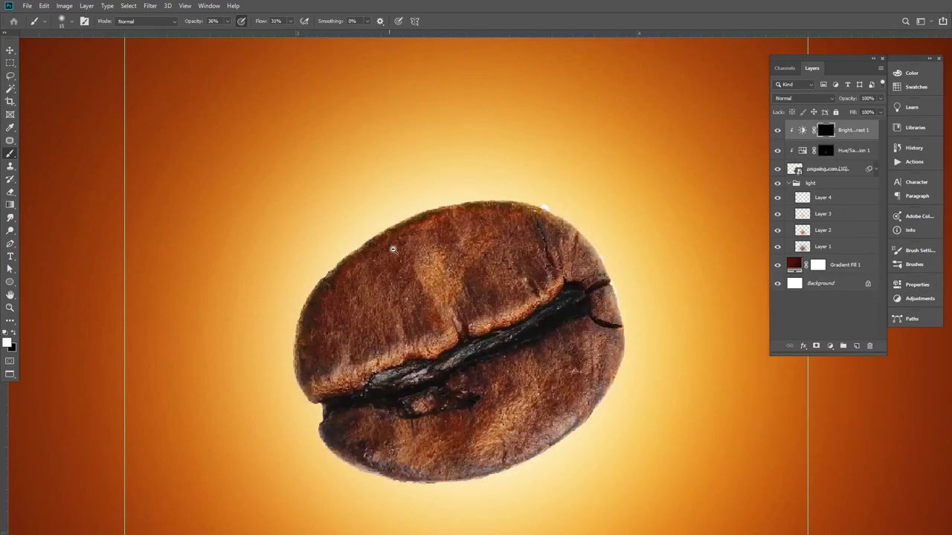
scroll(401, 261, up, 1)
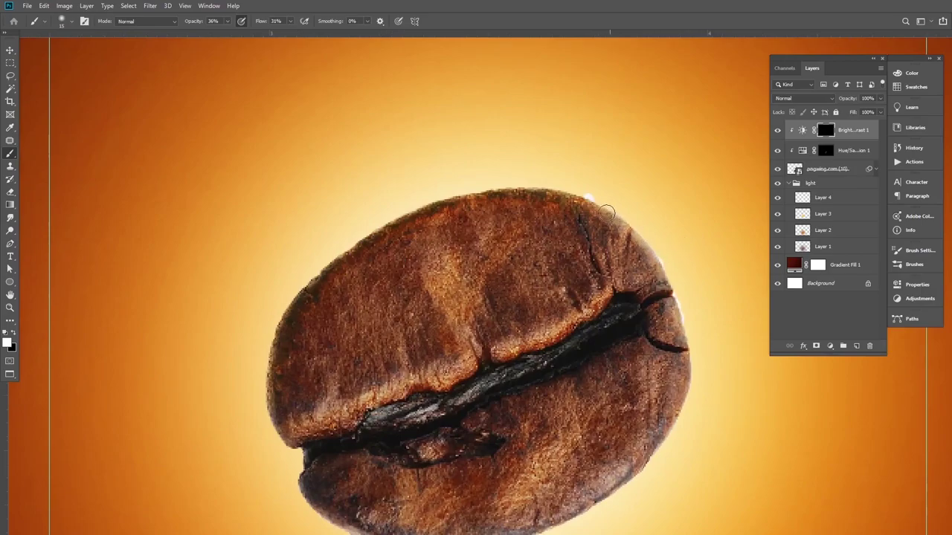
drag(192, 24, 241, 40)
mouse_move(654, 256)
mouse_down()
mouse_move(580, 198)
mouse_move(525, 186)
mouse_move(402, 213)
mouse_move(336, 249)
mouse_move(428, 246)
mouse_up()
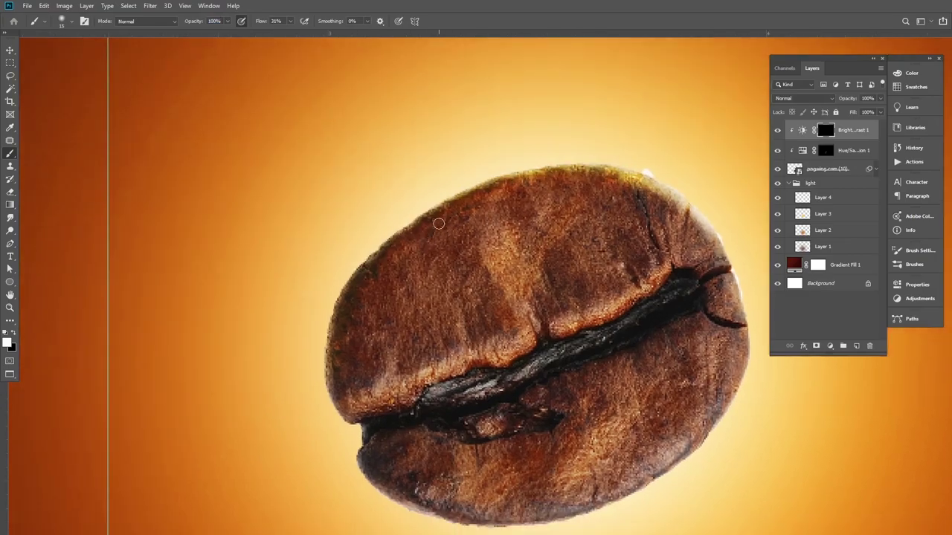
drag(430, 192, 454, 216)
scroll(455, 216, up, 3)
scroll(455, 216, up, 2)
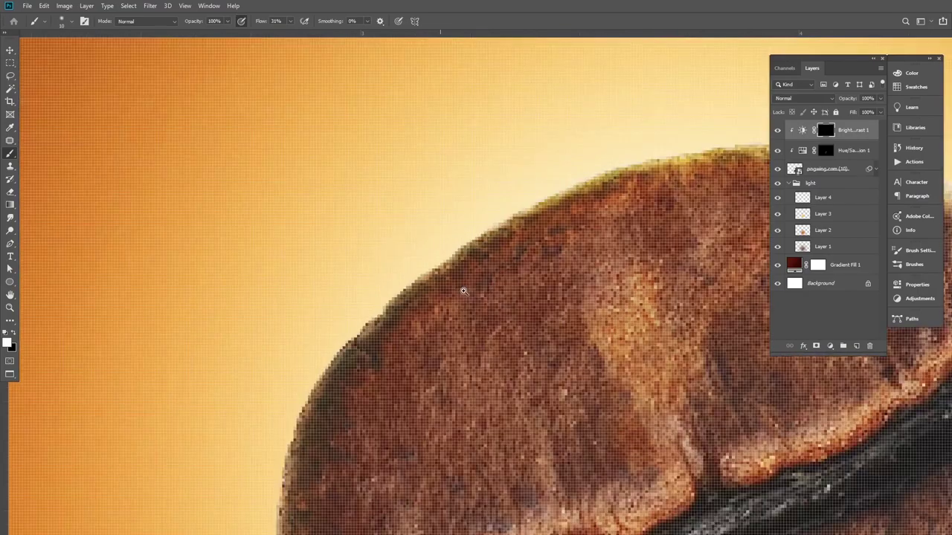
drag(478, 220, 386, 333)
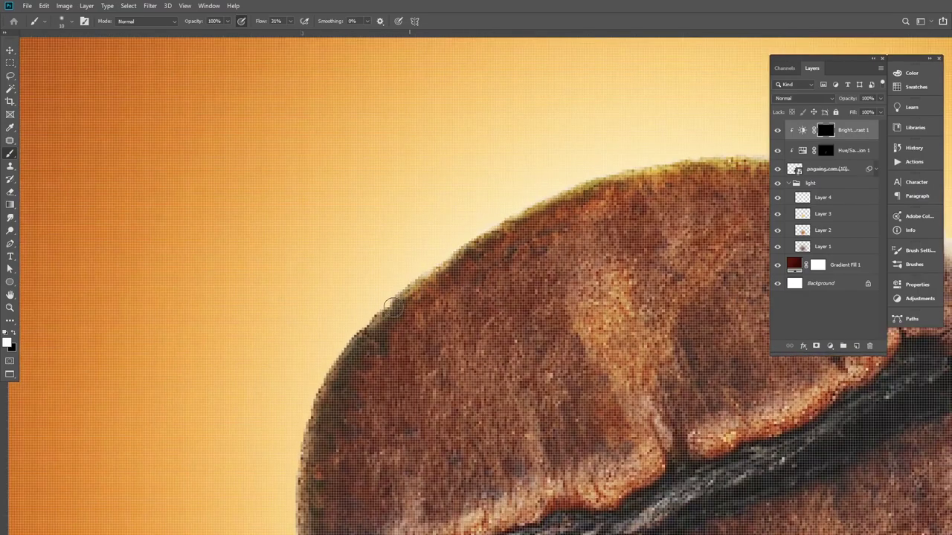
scroll(386, 333, down, 2)
scroll(372, 312, down, 2)
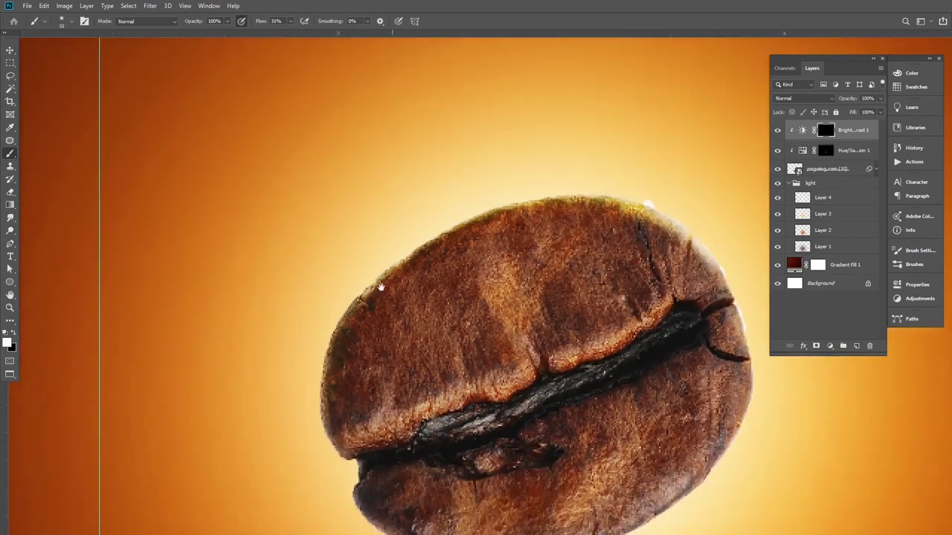
mouse_move(354, 287)
mouse_down()
mouse_move(319, 365)
mouse_move(330, 424)
mouse_up()
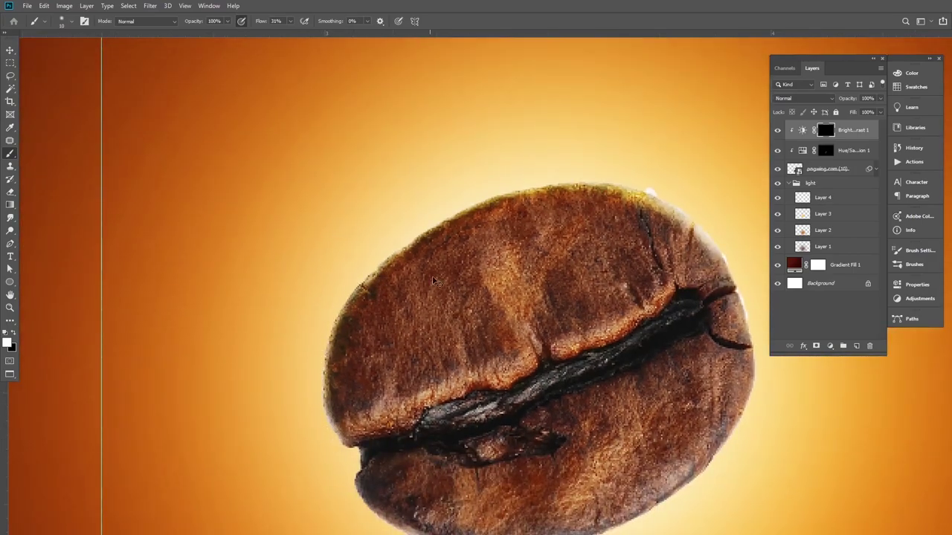
scroll(438, 283, down, 3)
scroll(482, 307, down, 3)
scroll(482, 306, up, 2)
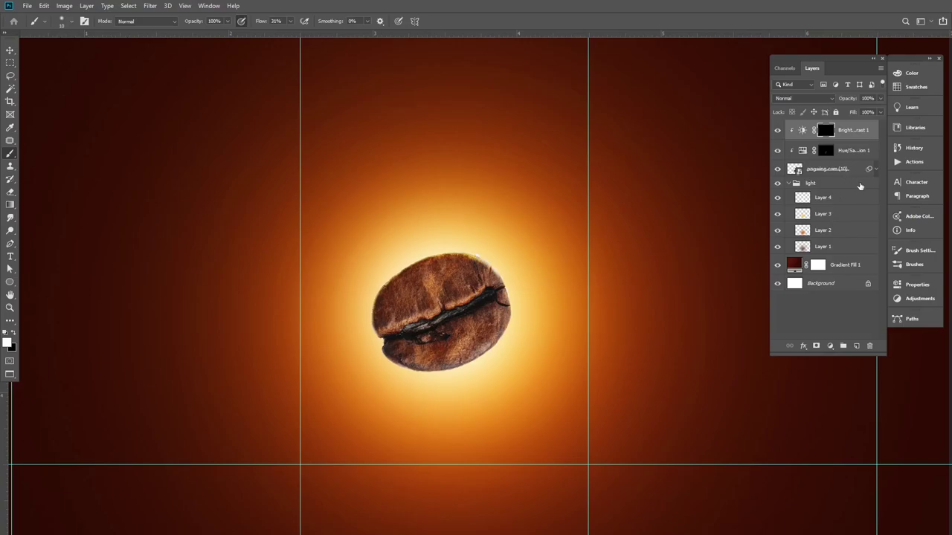
Open the bean layer's style settings and enable Outer Glow.
click(860, 173)
double_click(861, 173)
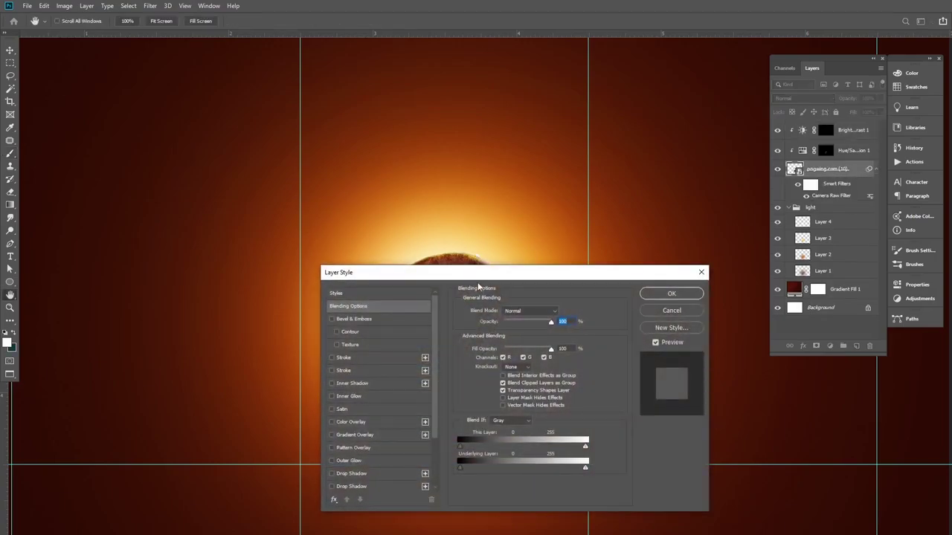
mouse_move(531, 278)
mouse_down()
mouse_move(754, 201)
mouse_move(787, 171)
mouse_up()
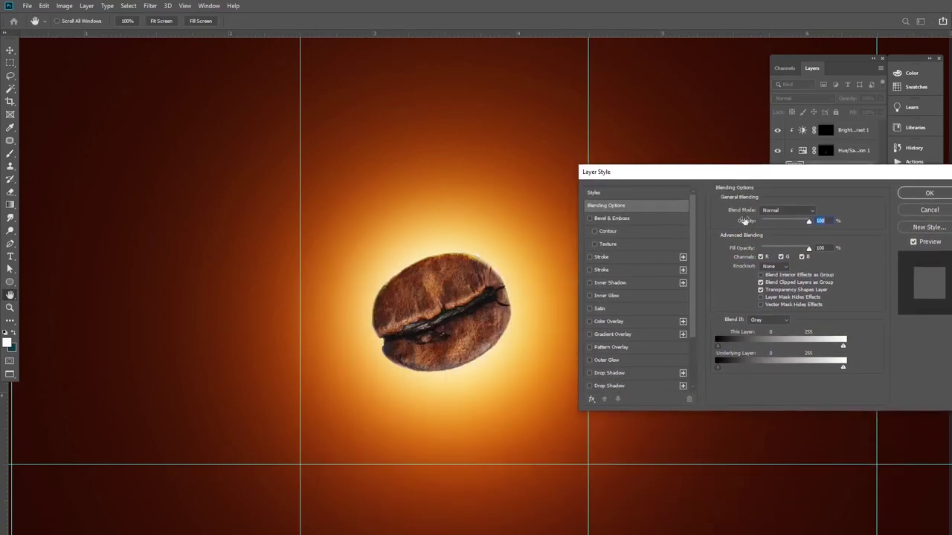
click(627, 362)
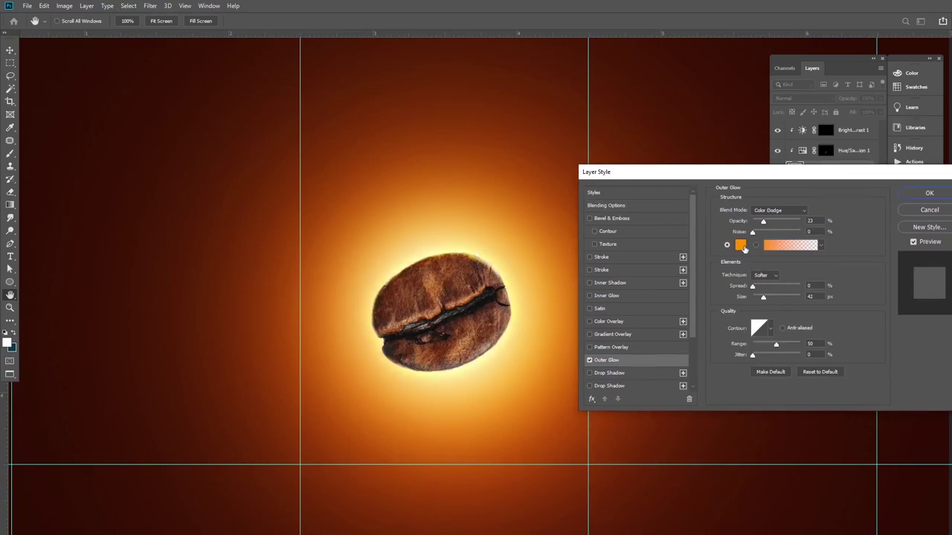
drag(766, 225, 774, 224)
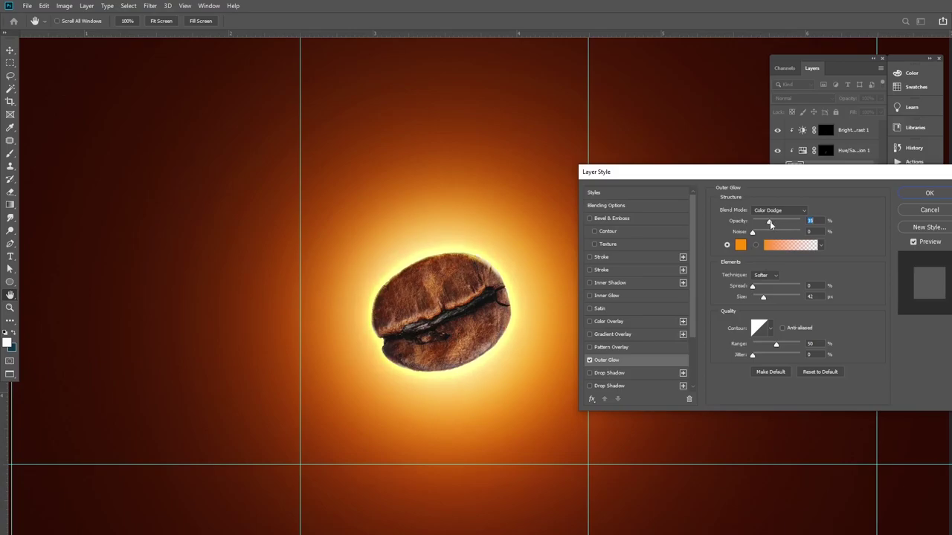
click(753, 233)
Make the Color Dodge glow white at about 14% opacity and apply it.
click(742, 245)
drag(640, 350, 560, 311)
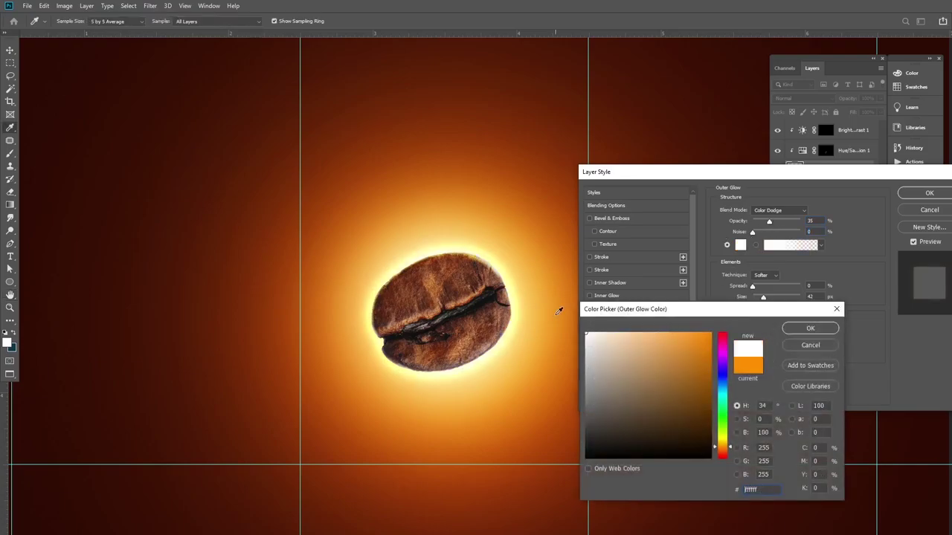
click(807, 328)
mouse_move(770, 223)
mouse_down()
mouse_move(754, 223)
mouse_move(761, 227)
mouse_up()
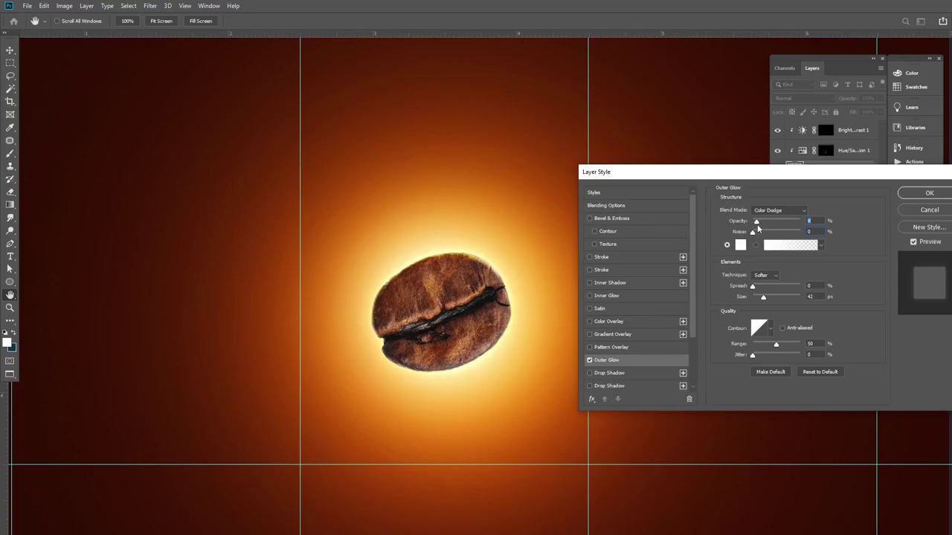
drag(758, 228, 769, 230)
drag(821, 181, 795, 183)
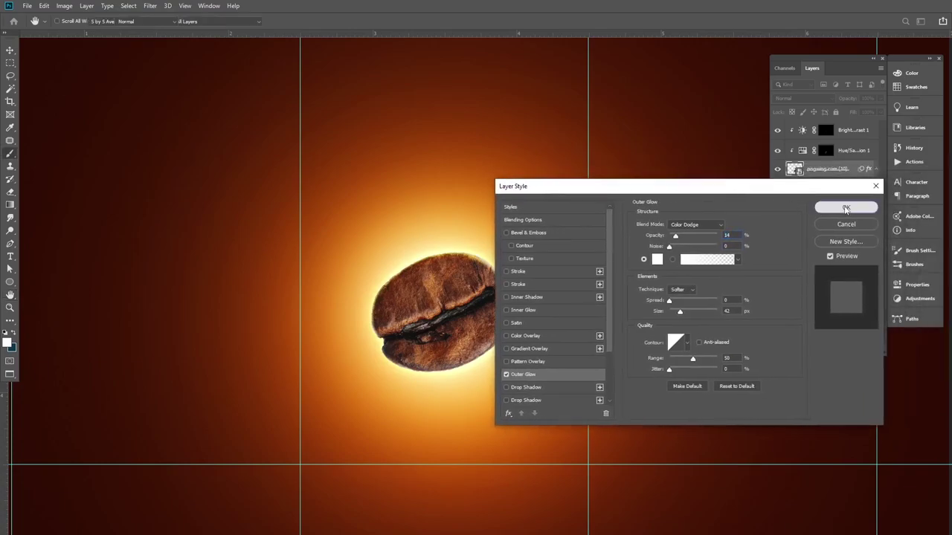
click(847, 207)
scroll(463, 296, down, 5)
Group the bean and its adjustment layers into a group named 'Coffee bean'.
scroll(519, 332, up, 2)
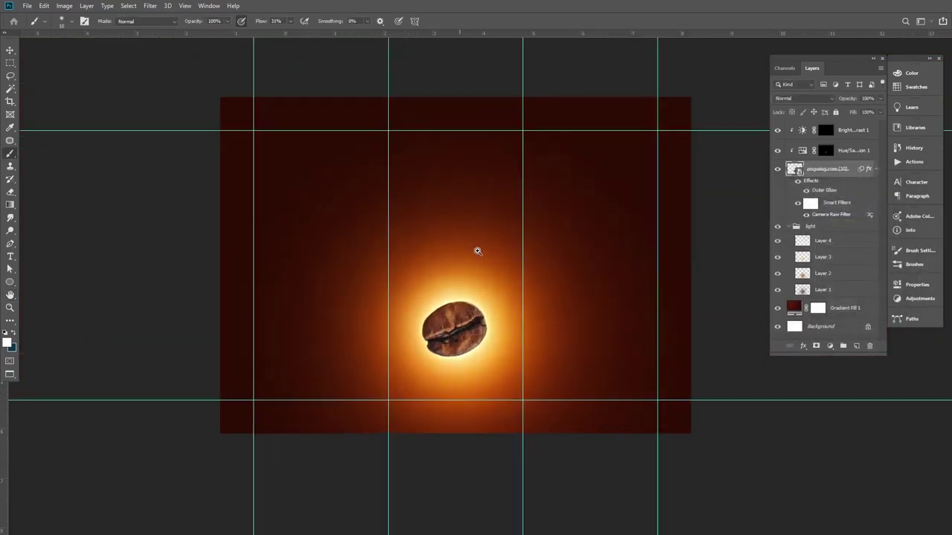
scroll(478, 251, up, 2)
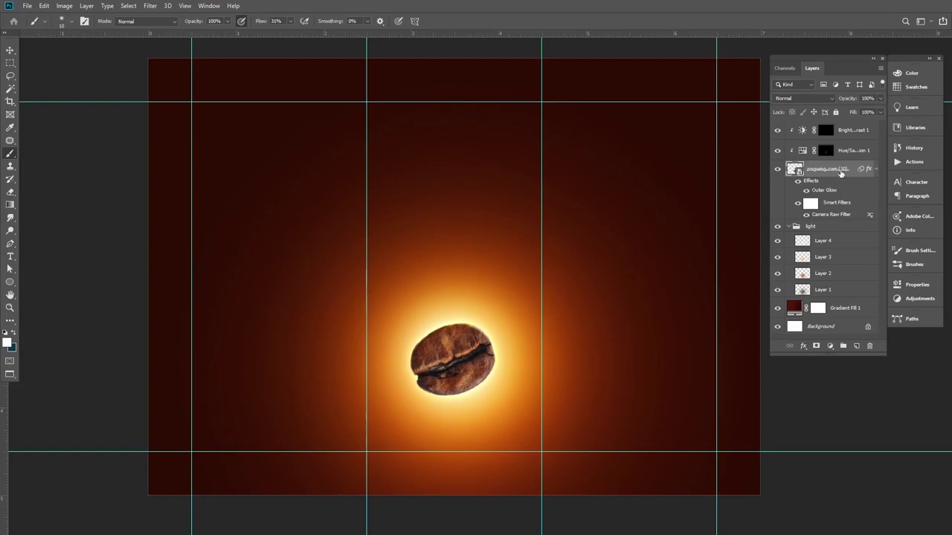
shift+click(857, 135)
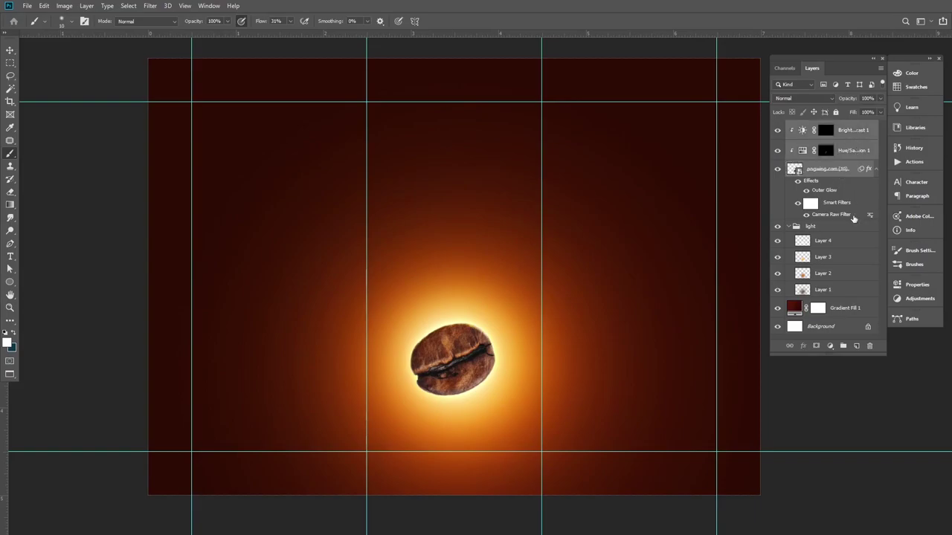
key(ctrl+g)
text(Coffee bean)
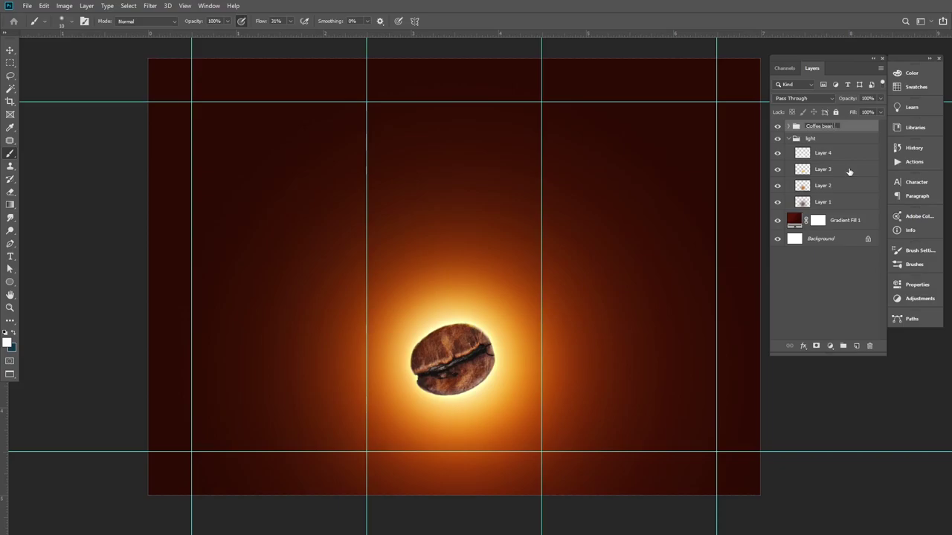
key(Return)
Select the Brush tool, ready to paint smoke.
scroll(520, 334, up, 1)
scroll(447, 330, down, 2)
click(10, 50)
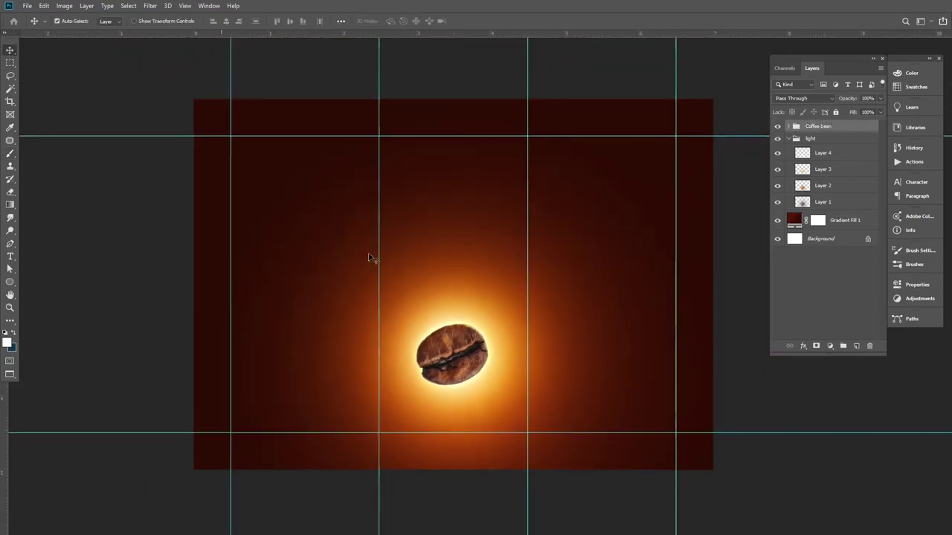
click(146, 252)
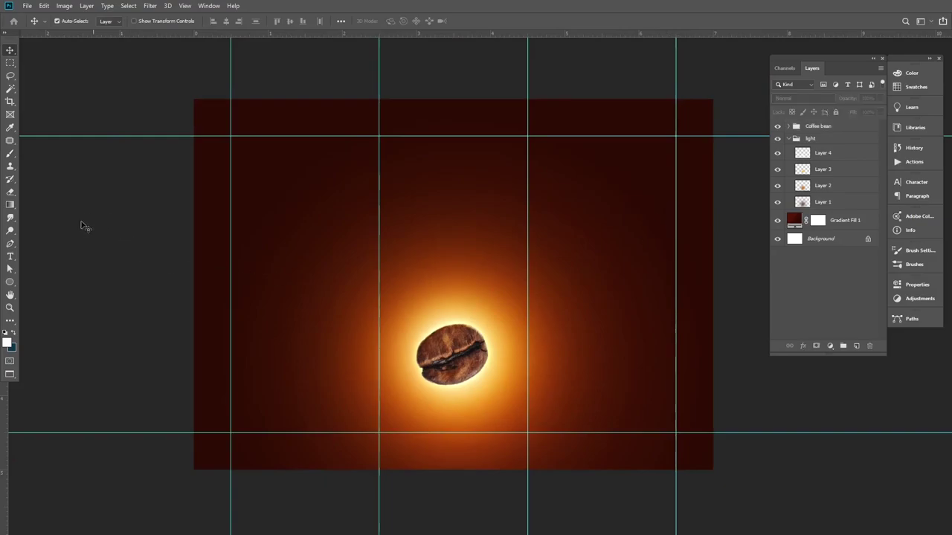
click(11, 153)
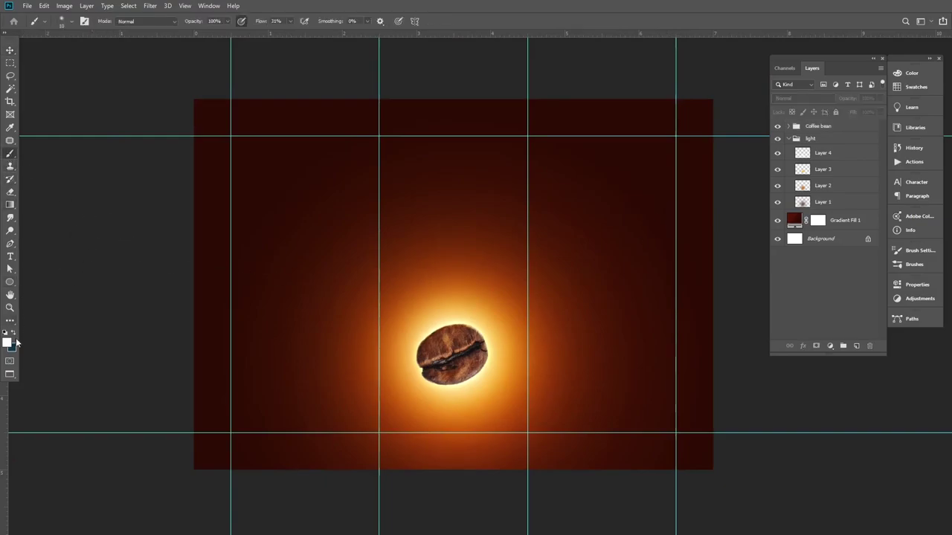
Add Layer 5, set brush flow to 100%, and paint a white wavy stroke above the bean.
click(855, 346)
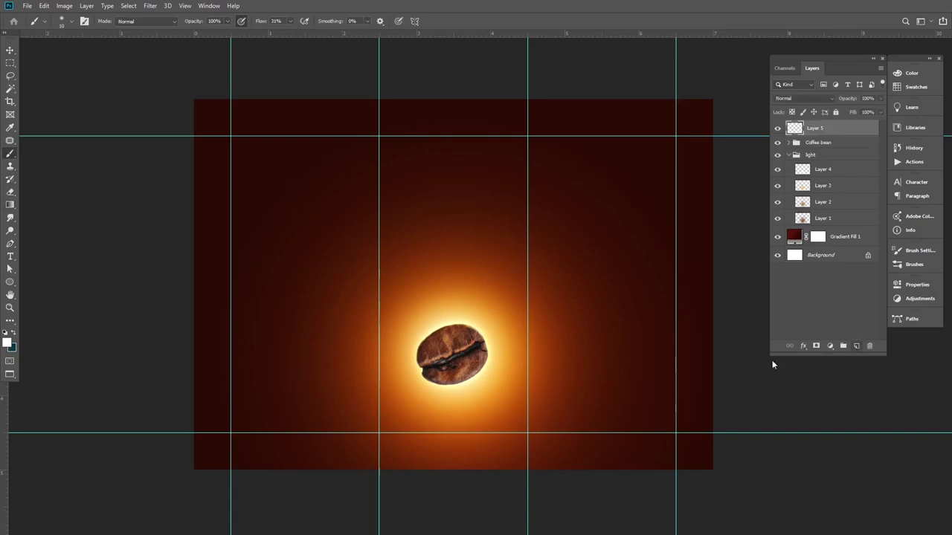
scroll(457, 356, up, 3)
drag(472, 348, 450, 389)
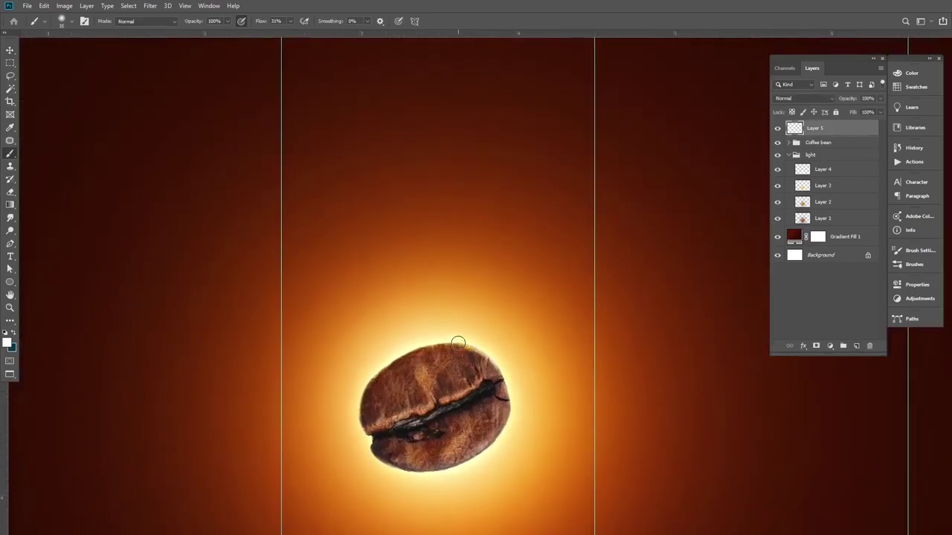
drag(256, 24, 330, 30)
mouse_move(456, 344)
mouse_down()
mouse_move(465, 257)
mouse_move(437, 202)
mouse_move(439, 132)
mouse_up()
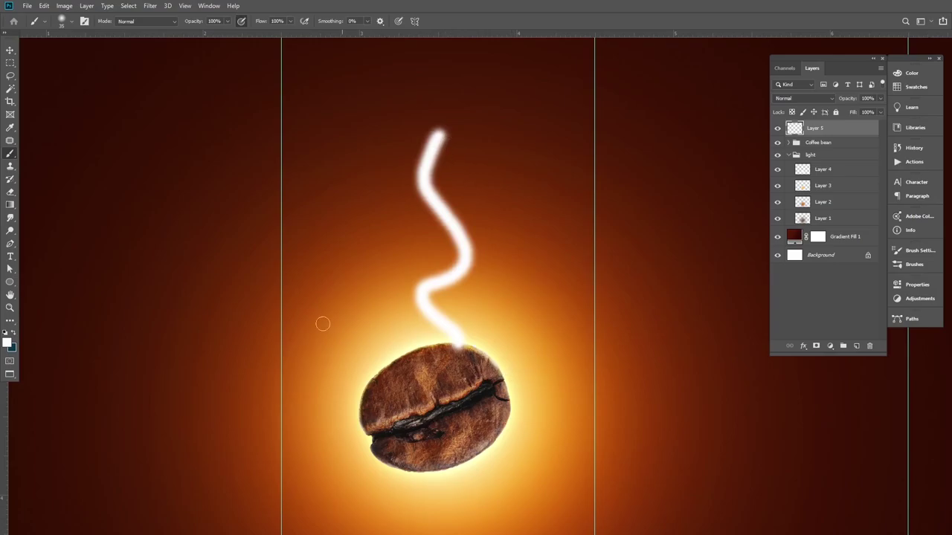
click(7, 51)
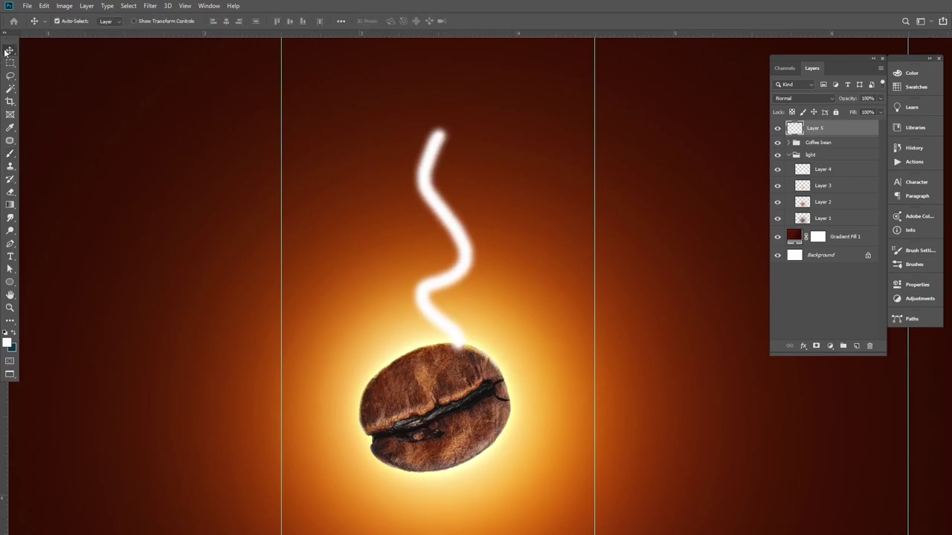
Open Path Blur and stretch the blur path from the bean top up along the smoke.
click(150, 6)
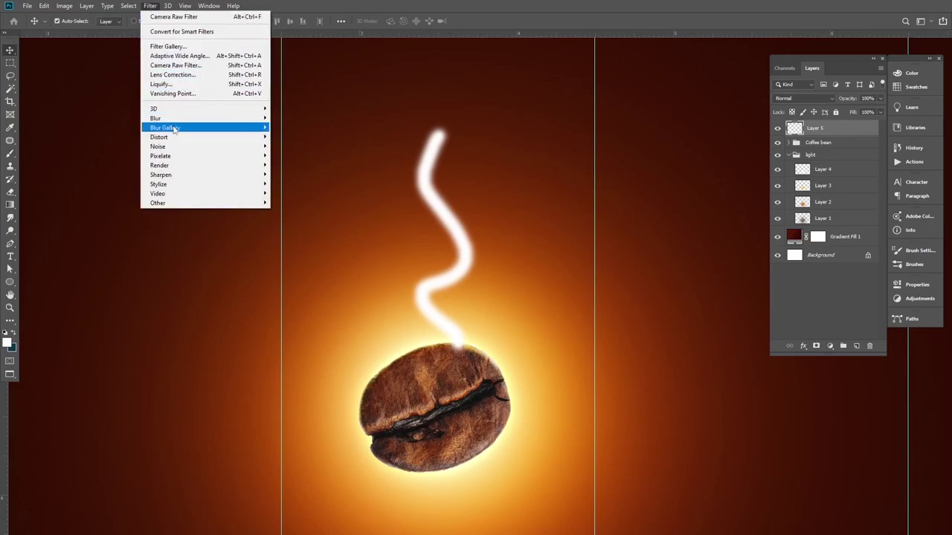
mouse_move(165, 128)
click(288, 156)
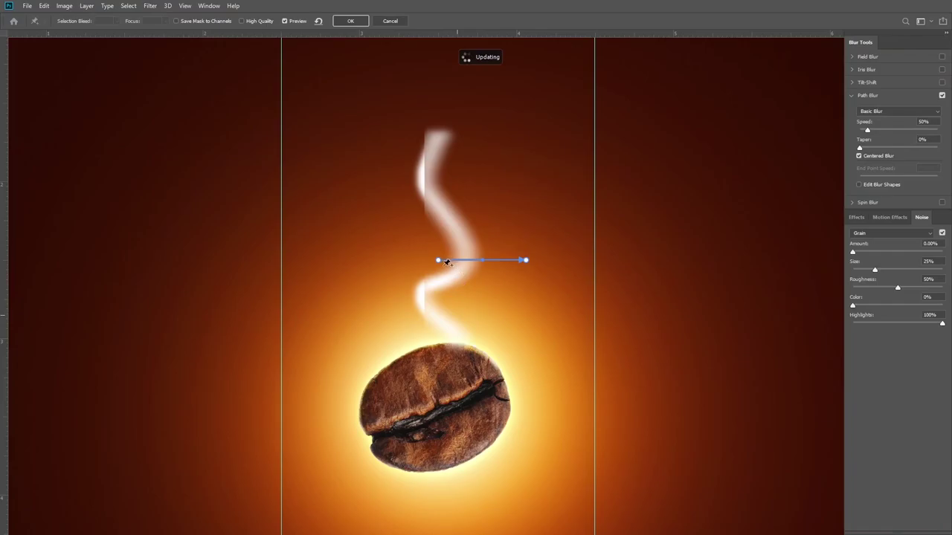
drag(439, 260, 455, 341)
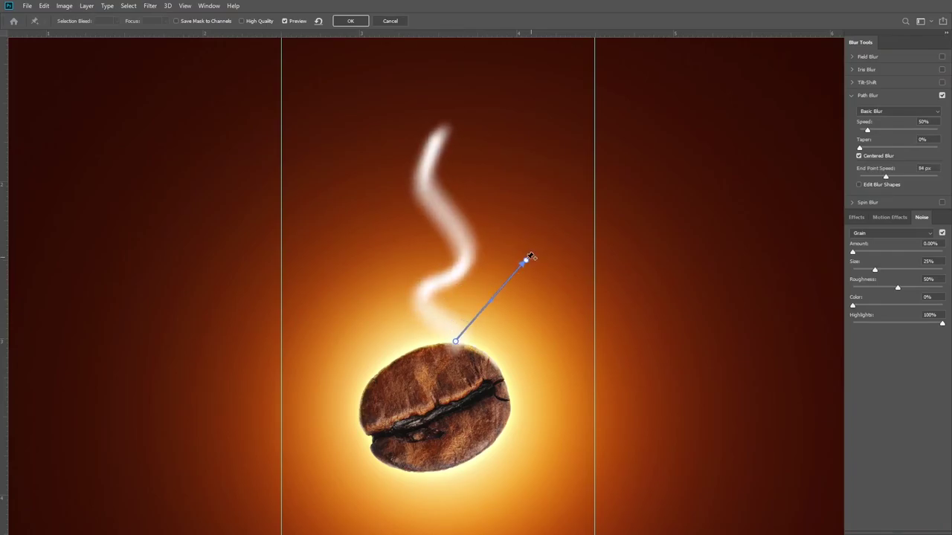
drag(525, 262, 439, 129)
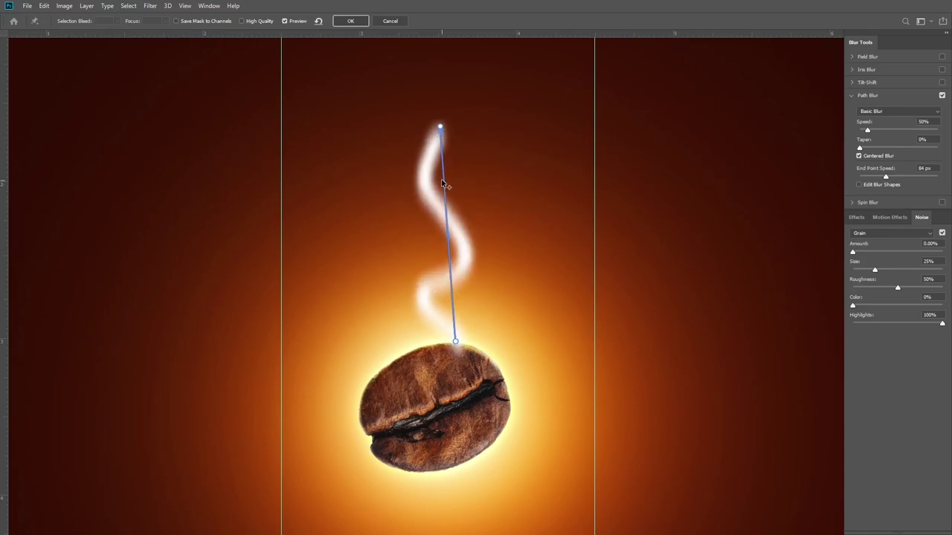
drag(442, 182, 422, 180)
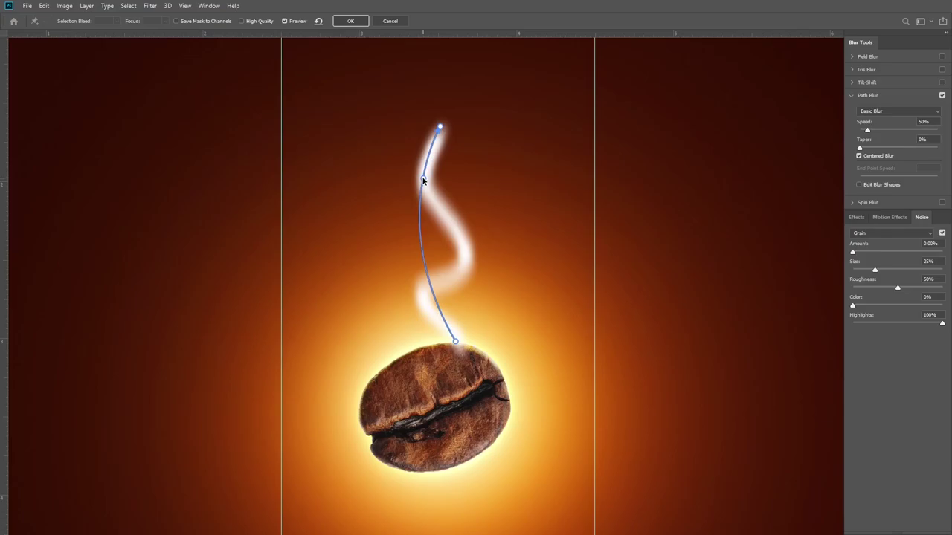
Curve the blur path into an S with extra points and raise the end point speed.
click(421, 244)
drag(420, 246, 464, 255)
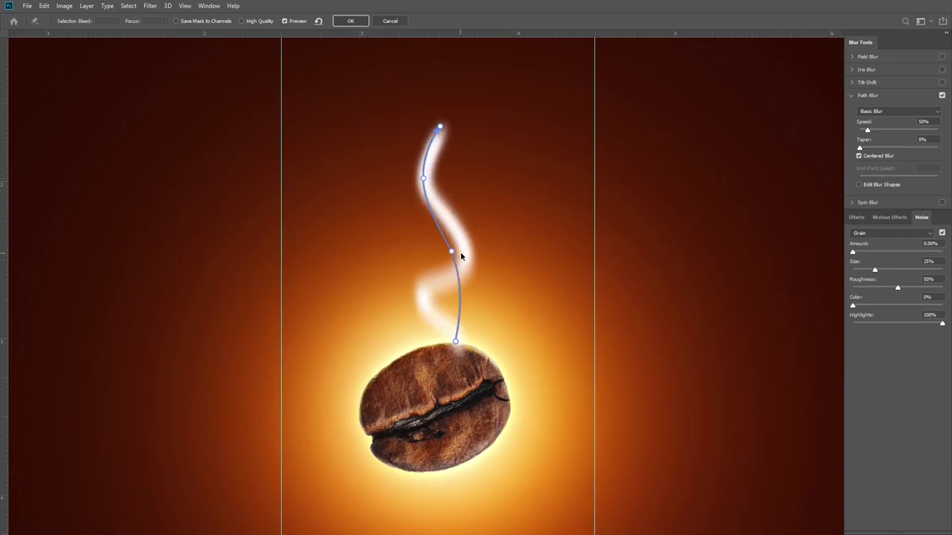
click(468, 301)
drag(469, 300, 422, 293)
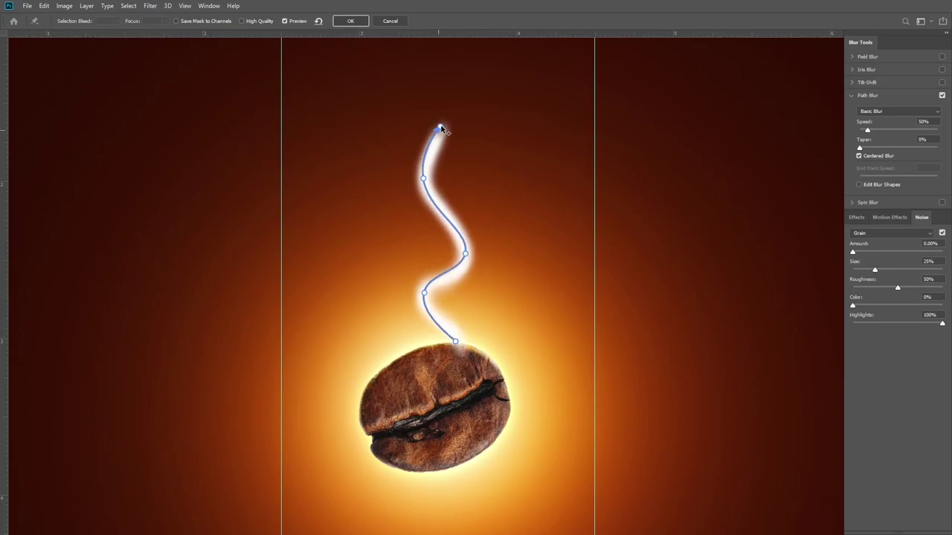
click(441, 130)
drag(441, 128, 518, 19)
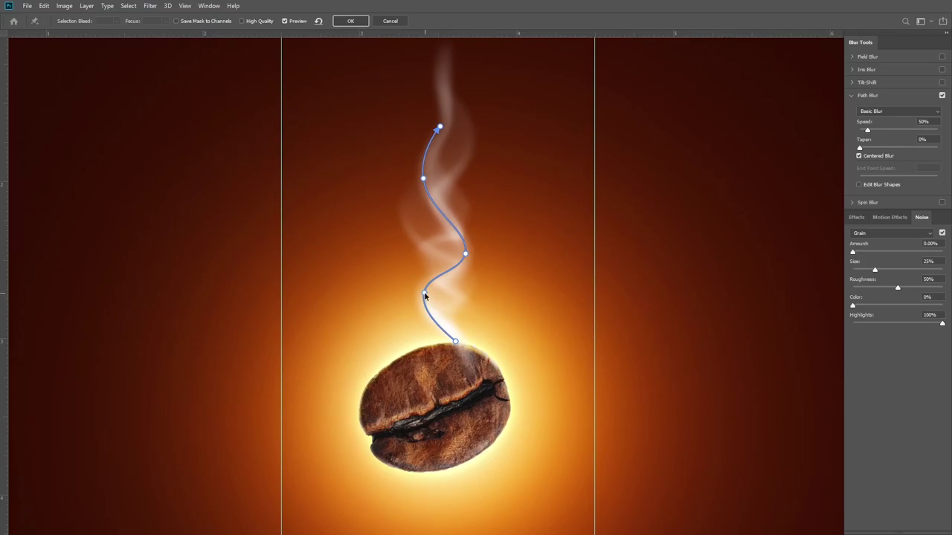
double_click(453, 339)
click(424, 294)
Apply the path blur to the smoke in Blur Gallery.
click(361, 24)
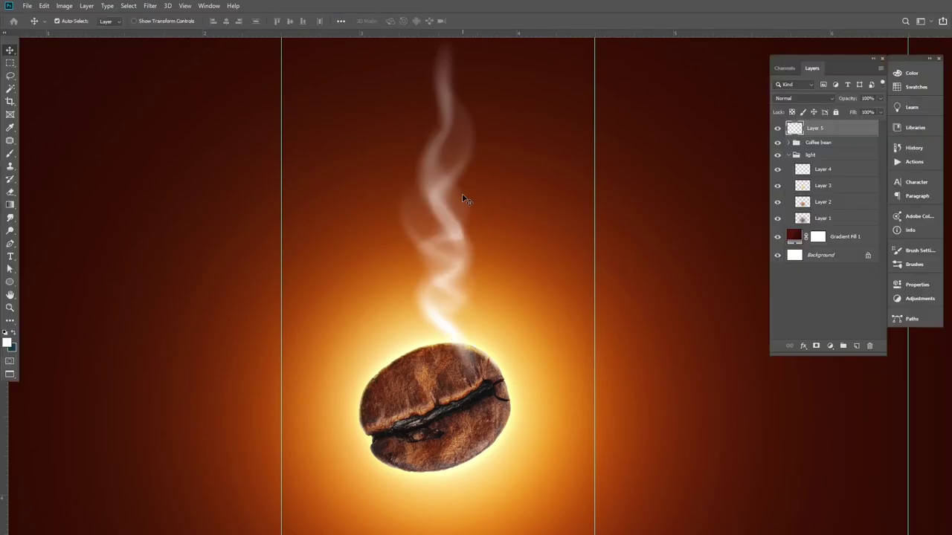
ctrl+alt+click(538, 296)
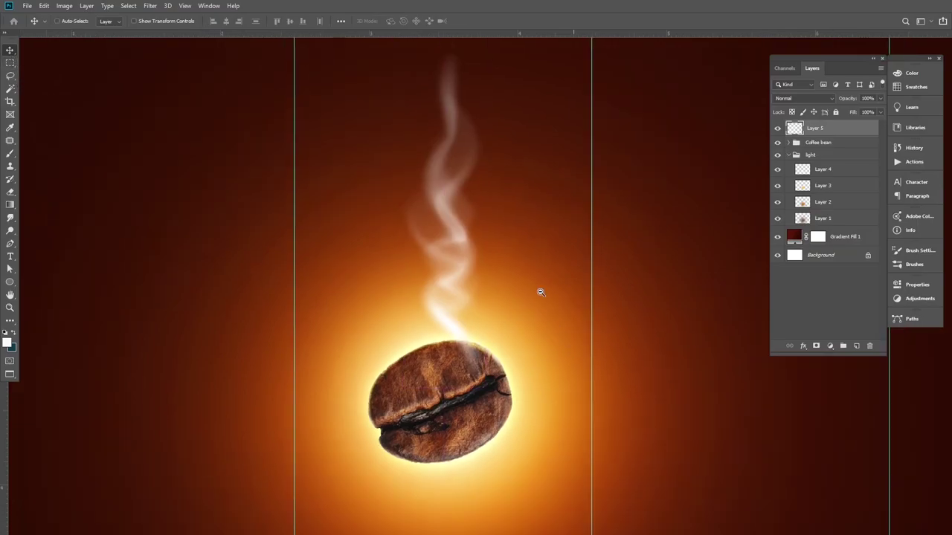
scroll(541, 303, up, 2)
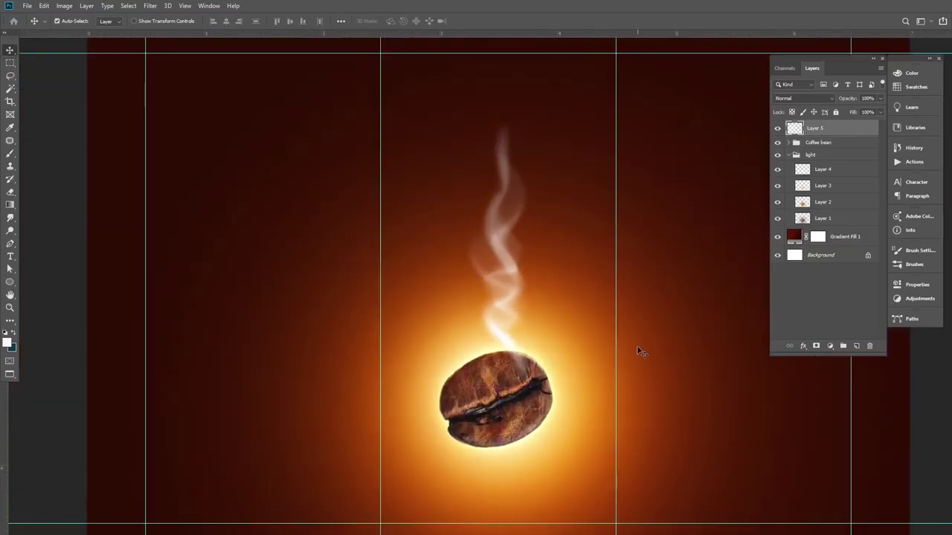
Shrink the smoke to sit just above the bean and move Layer 5 below the Coffee bean group.
key(ctrl+t)
drag(502, 120, 518, 272)
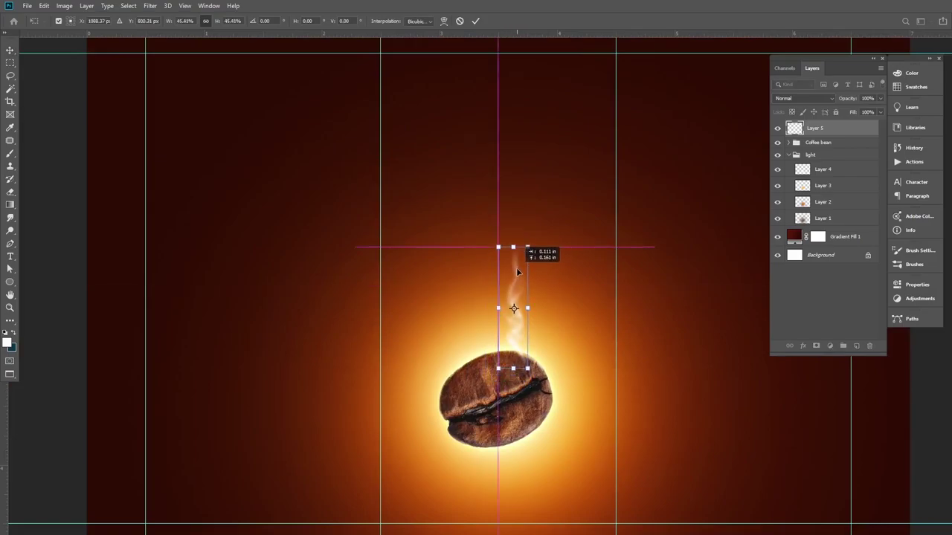
key(Return)
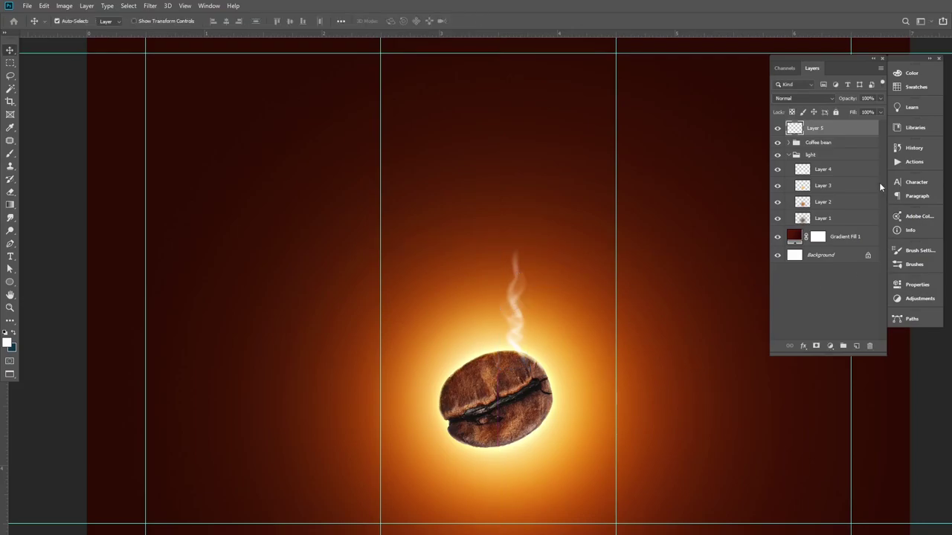
mouse_move(843, 133)
mouse_down()
mouse_move(849, 228)
mouse_move(809, 149)
mouse_up()
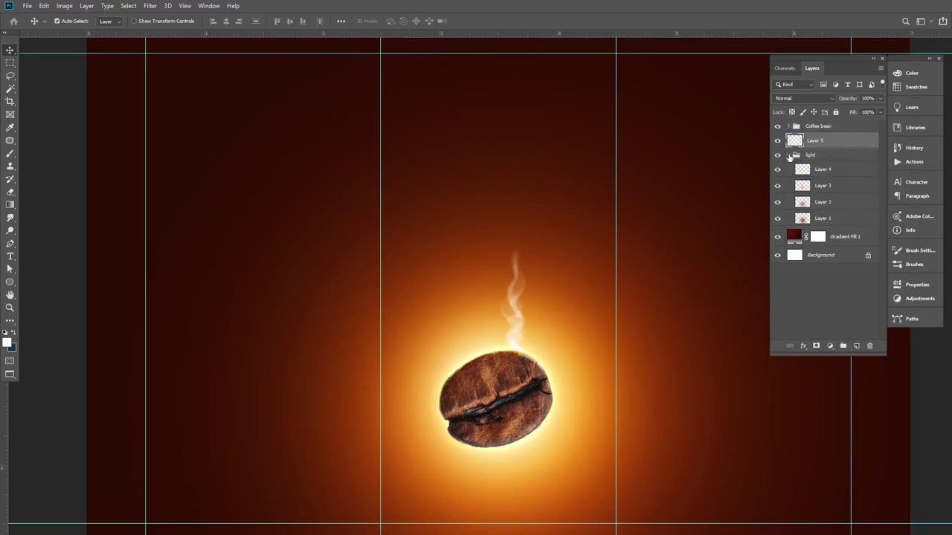
click(789, 156)
Stretch the Layer 5 smoke taller and wider just above the bean.
click(778, 128)
click(777, 128)
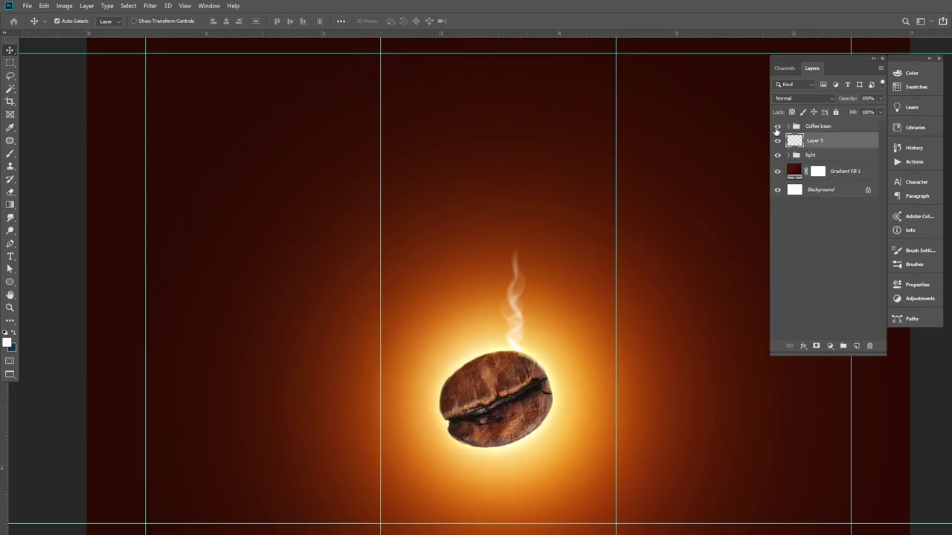
click(778, 140)
mouse_move(534, 304)
mouse_down()
mouse_move(553, 312)
mouse_move(538, 299)
mouse_up()
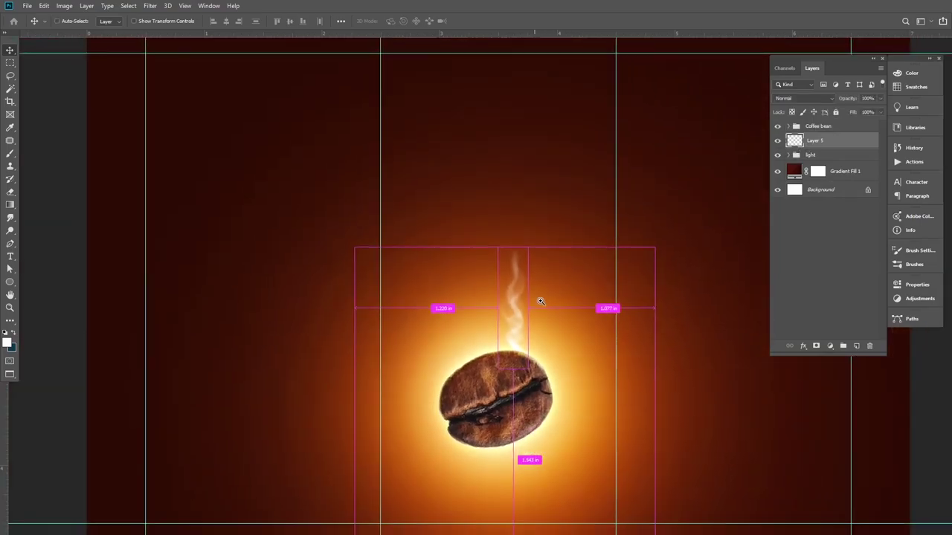
key(ctrl+t)
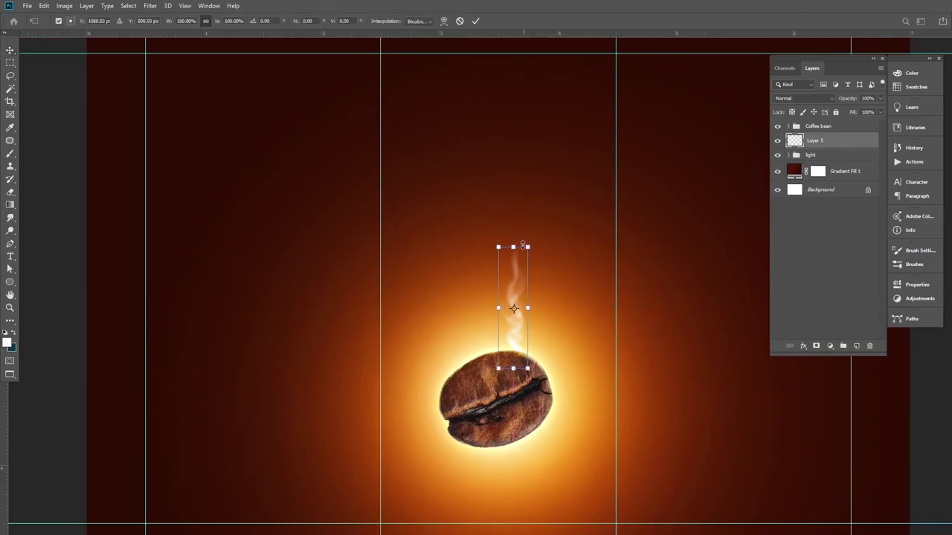
drag(514, 247, 513, 220)
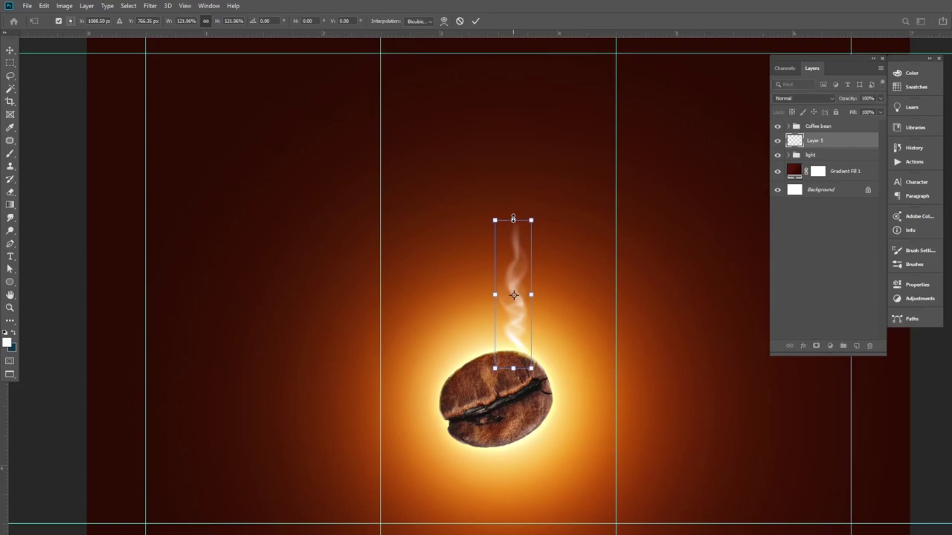
mouse_move(531, 295)
mouse_down()
mouse_move(546, 294)
mouse_move(524, 283)
mouse_up()
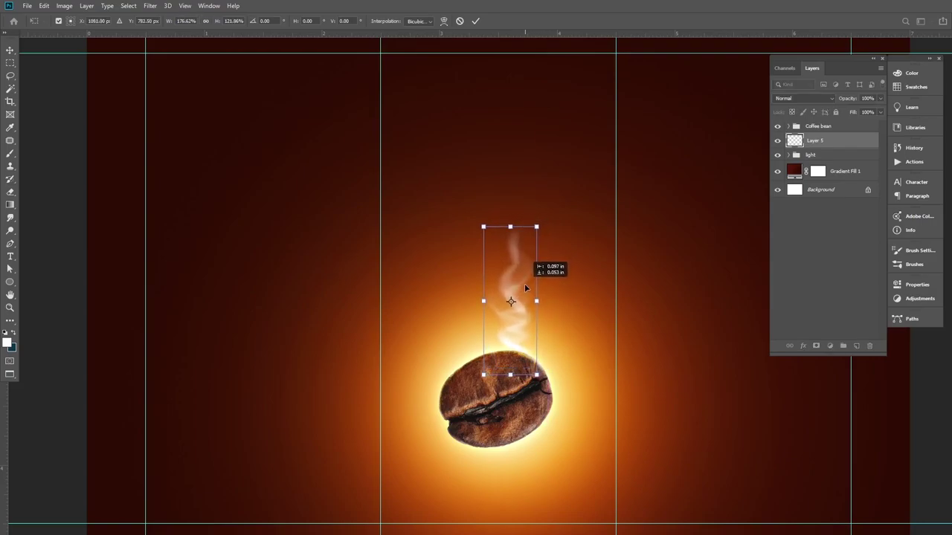
key(Return)
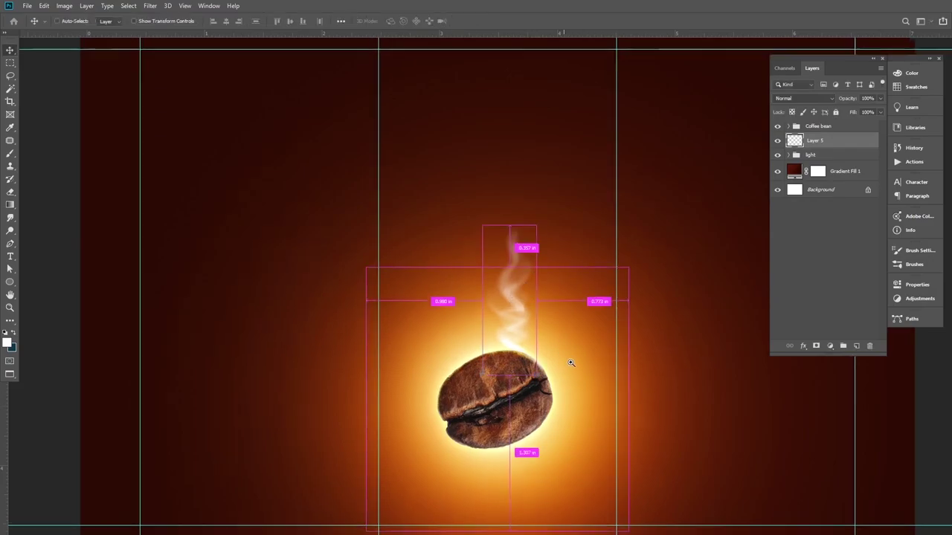
Lower the smoke layer's opacity to 96% and recentre the canvas view.
drag(570, 362, 548, 342)
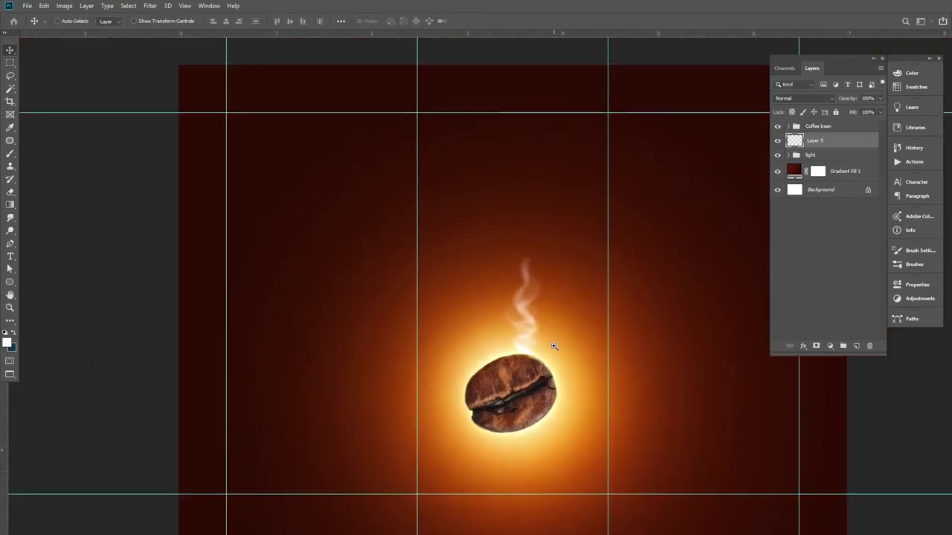
click(778, 142)
drag(851, 103, 841, 102)
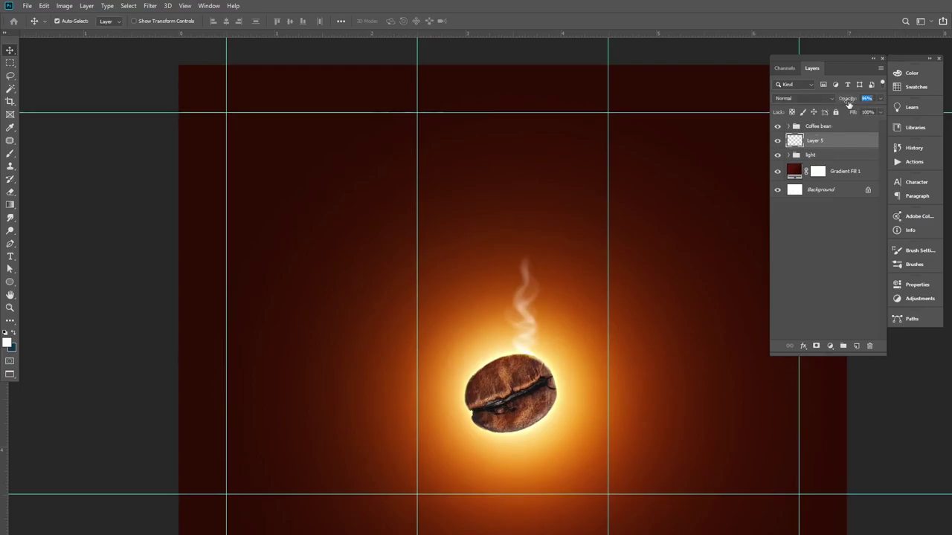
scroll(563, 305, down, 3)
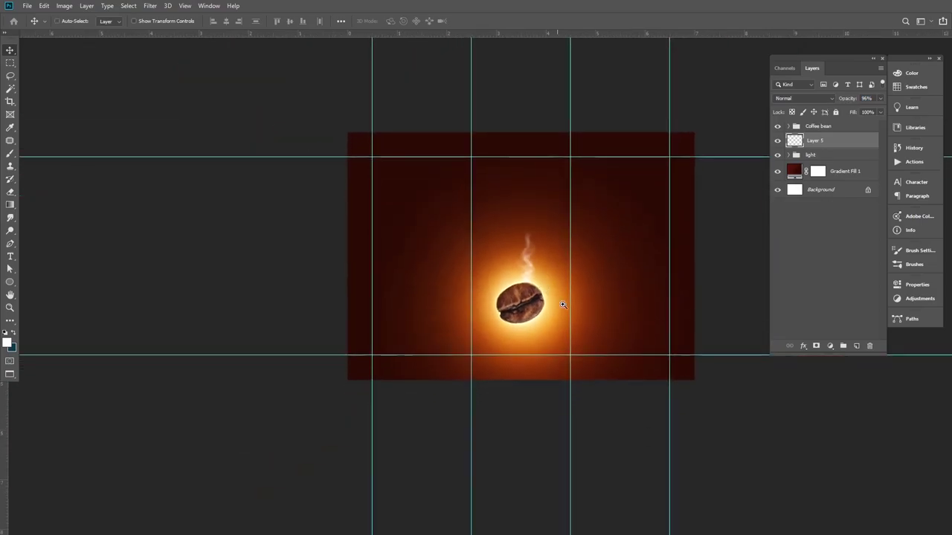
scroll(562, 304, up, 3)
drag(578, 245, 533, 291)
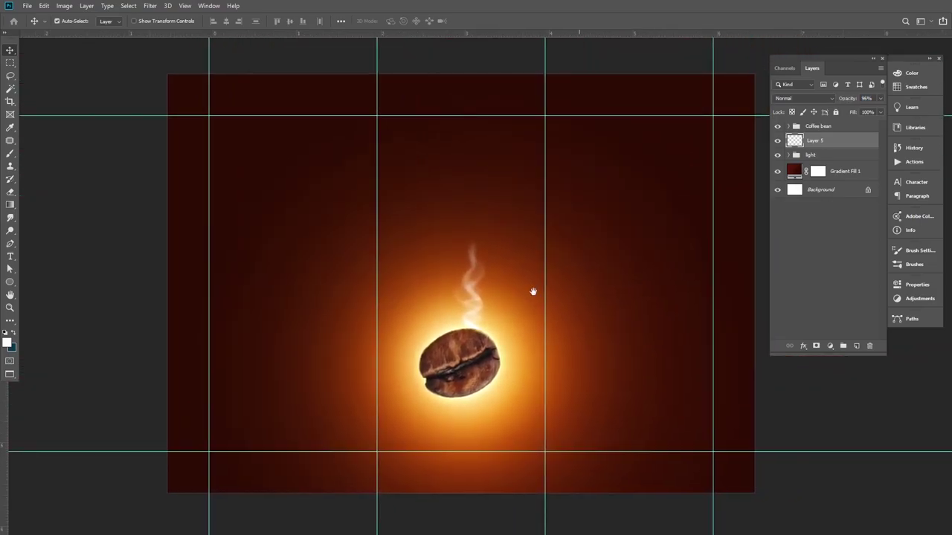
Place embedded pngwing.com (11) scattered beans, enlarged and centred across the whole canvas.
click(27, 6)
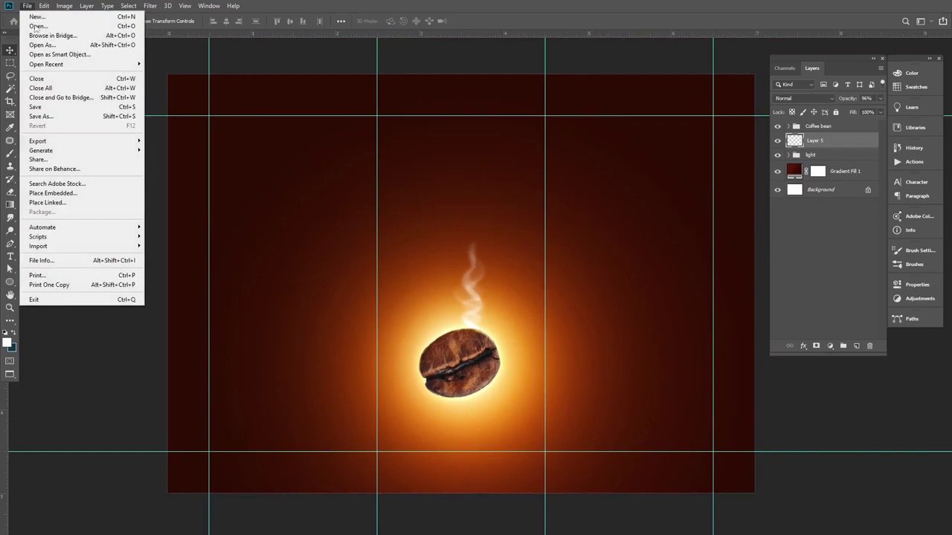
click(53, 194)
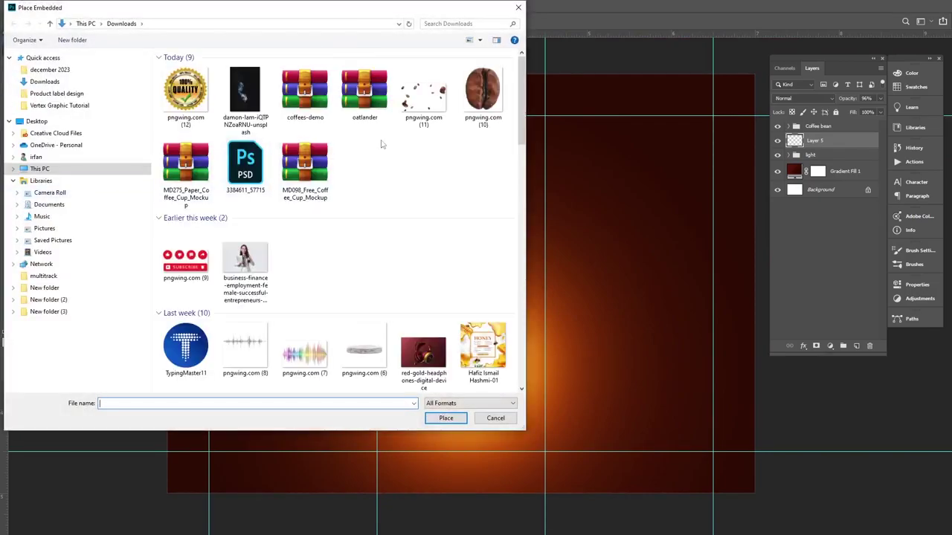
click(423, 93)
click(446, 418)
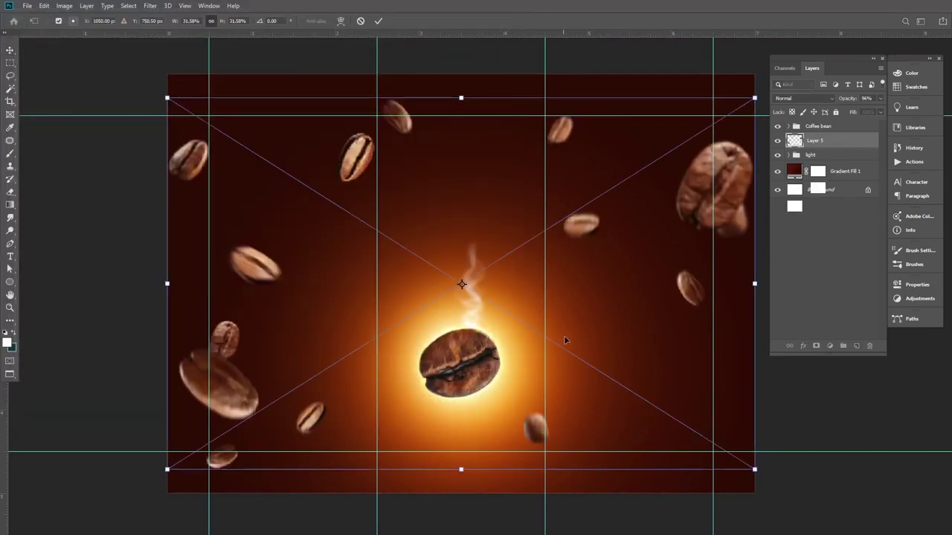
drag(757, 473, 757, 485)
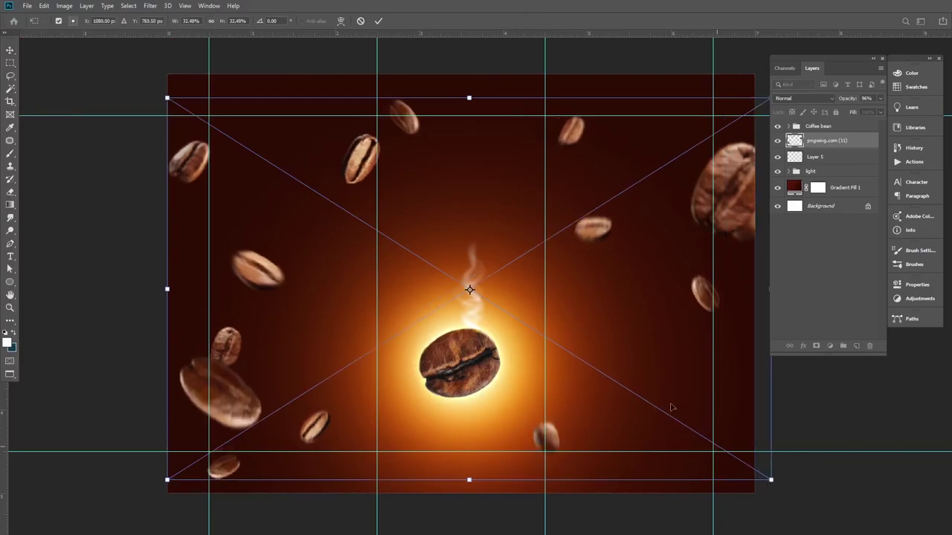
drag(627, 389, 633, 379)
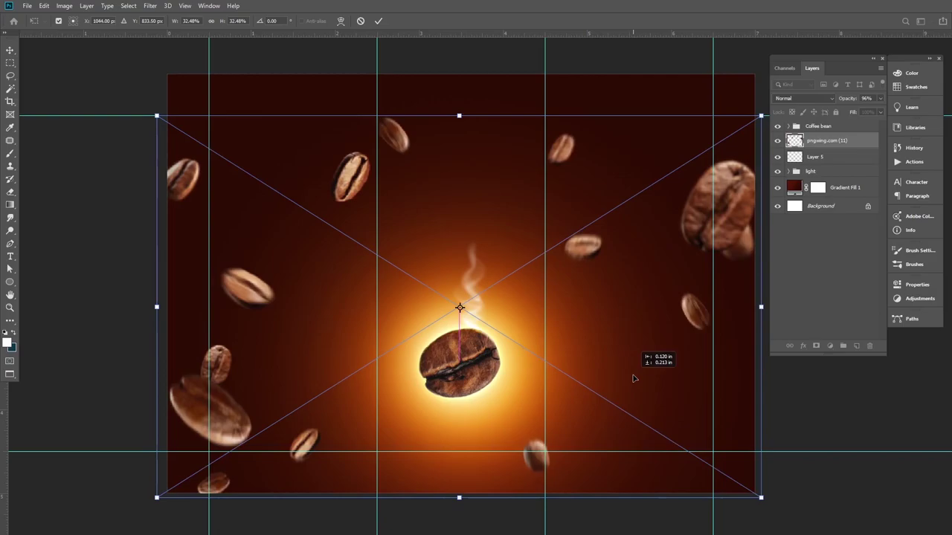
key(Return)
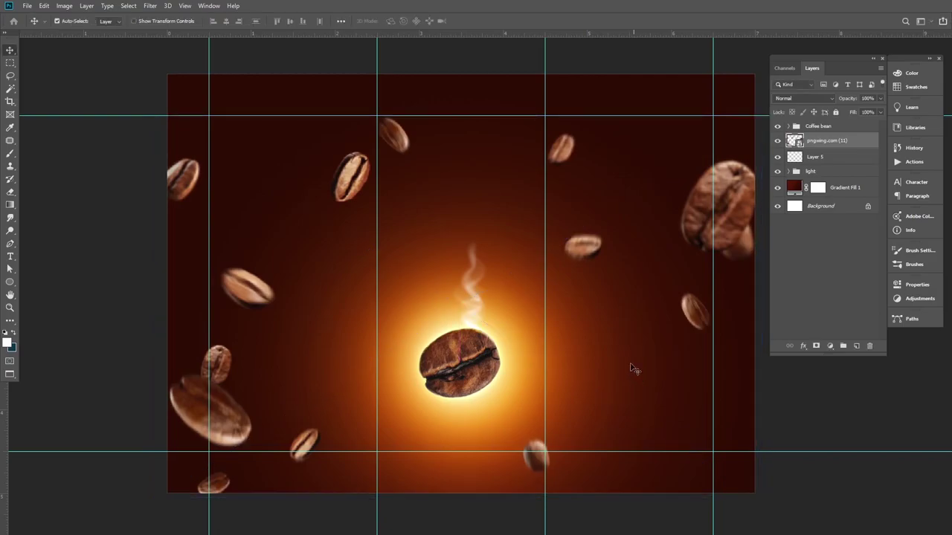
Give the pngwing.com (11) beans a Gaussian Blur of about 5.4 px and rasterize the layer.
click(151, 6)
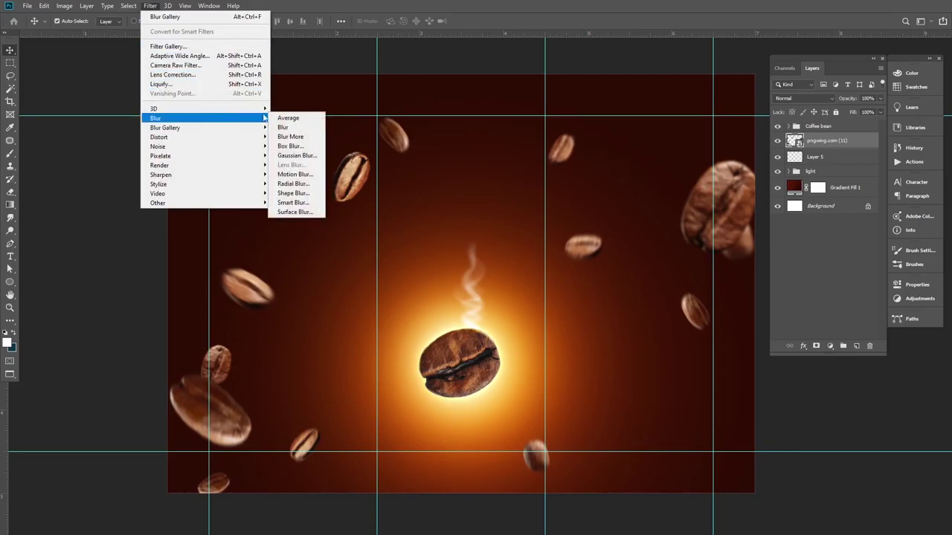
click(308, 153)
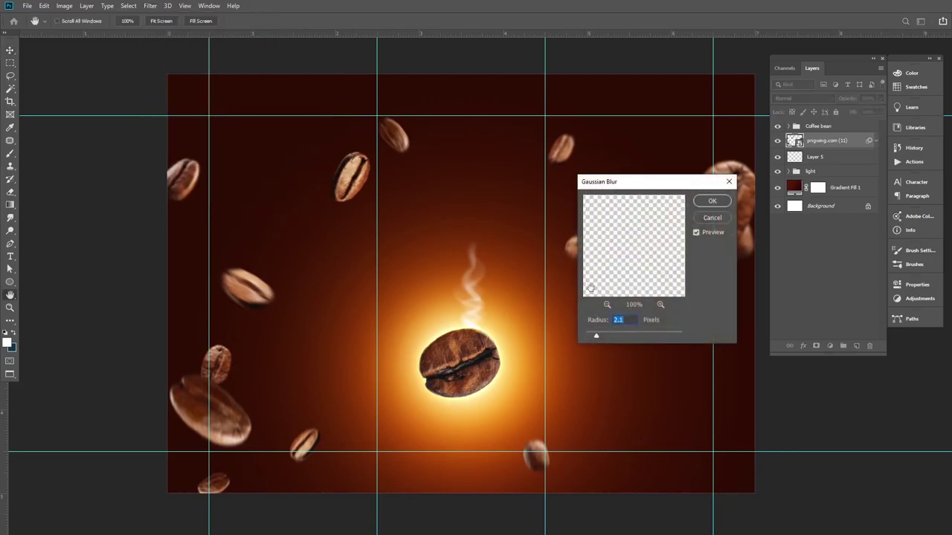
mouse_move(597, 337)
mouse_down()
mouse_move(621, 337)
mouse_move(613, 339)
mouse_up()
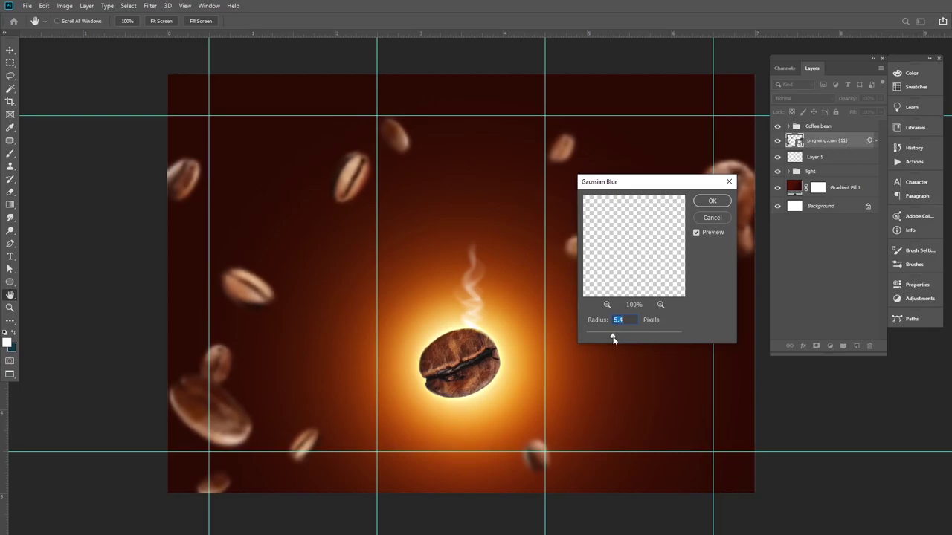
click(711, 201)
right_click(839, 142)
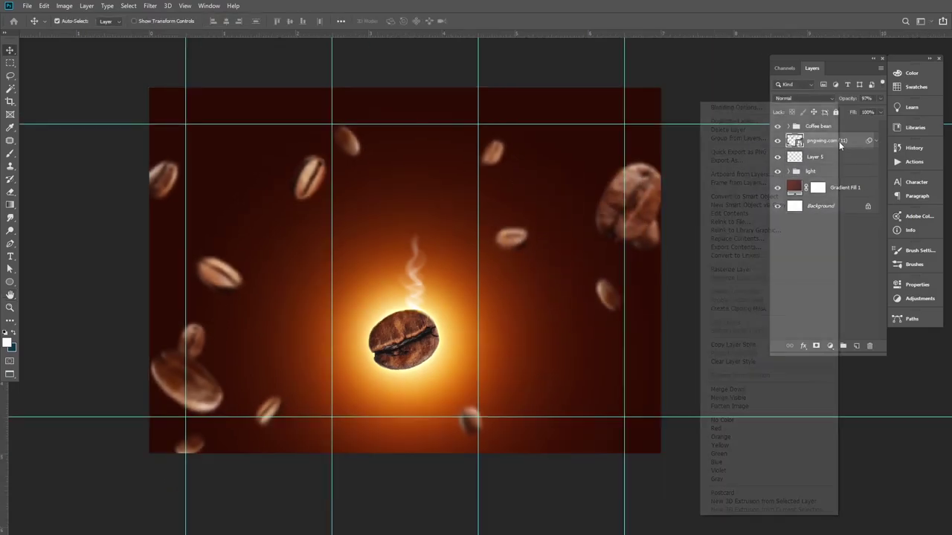
click(727, 270)
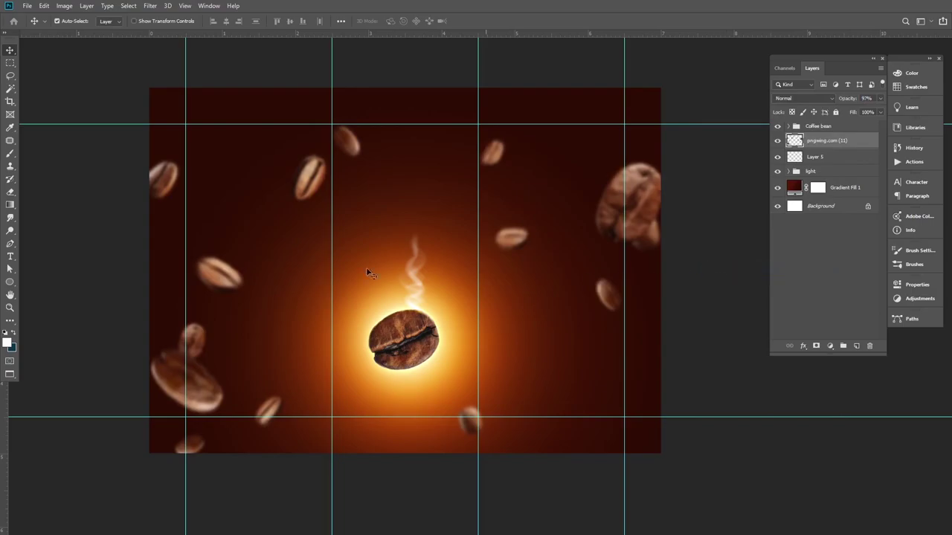
Lasso and delete the large blurred right-edge bean and the big lower-left beans.
click(10, 63)
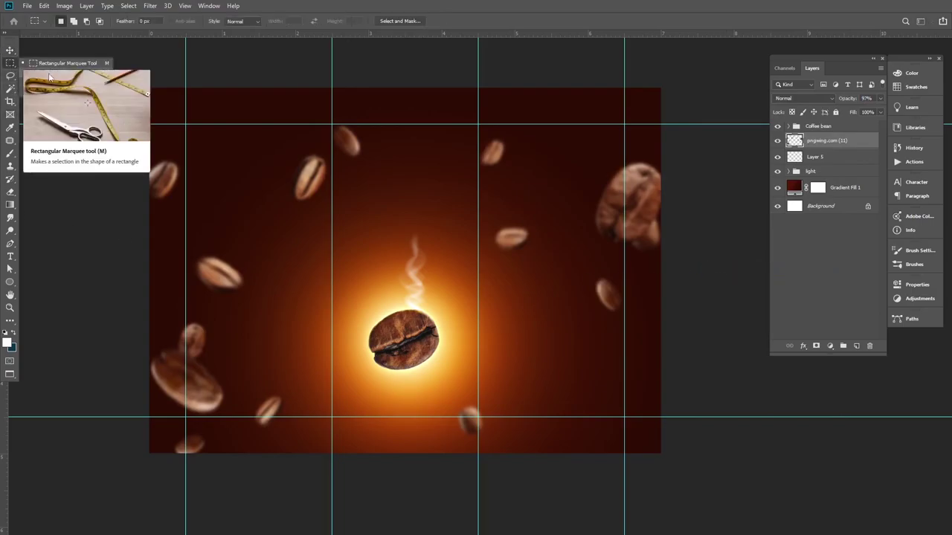
click(10, 78)
click(45, 78)
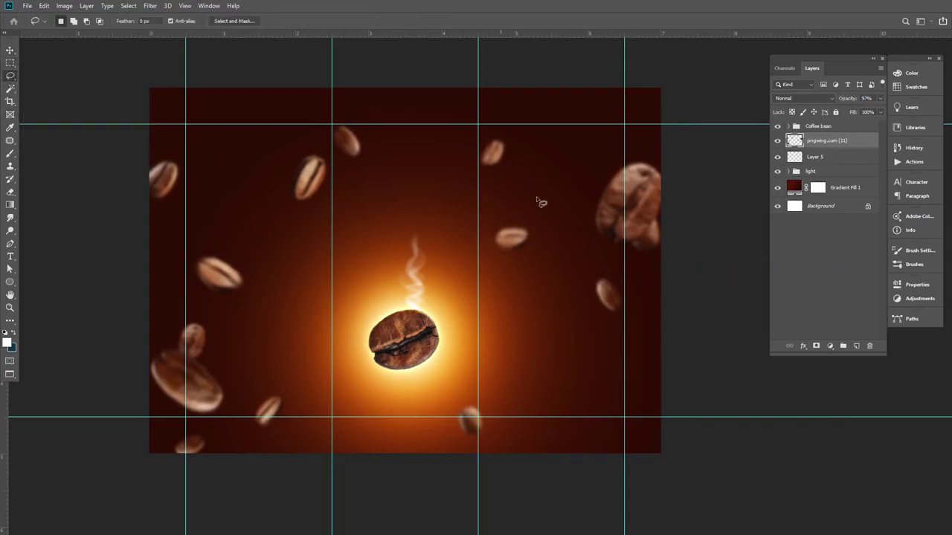
drag(632, 160, 633, 156)
key(Delete)
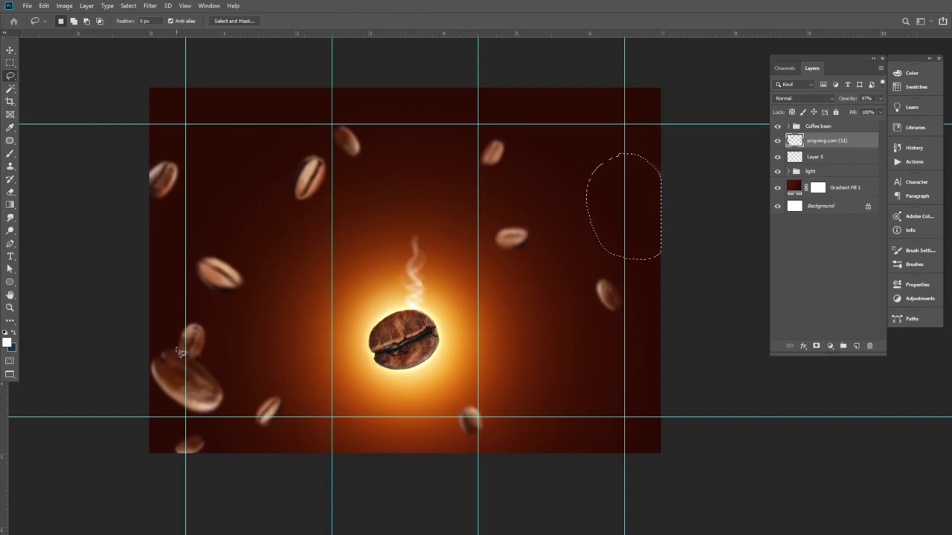
mouse_move(175, 348)
mouse_down()
mouse_move(149, 378)
mouse_move(172, 365)
mouse_up()
key(Delete)
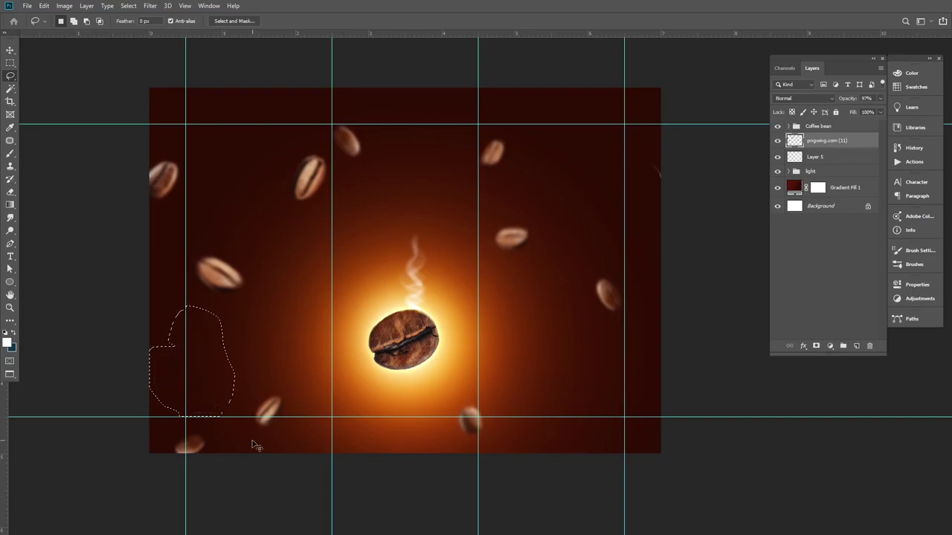
key(ctrl+d)
click(11, 51)
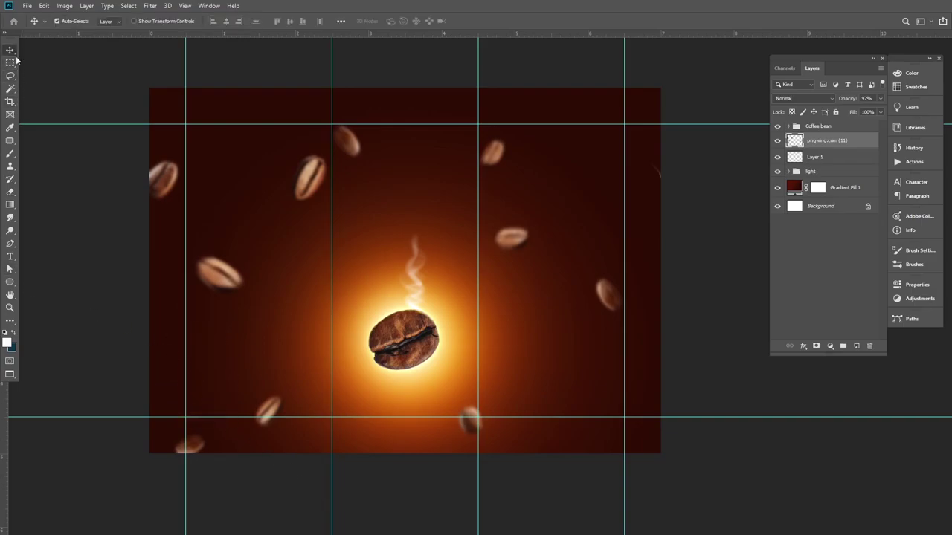
Lower the scattered-beans layer's opacity to 70%.
scroll(413, 257, down, 1)
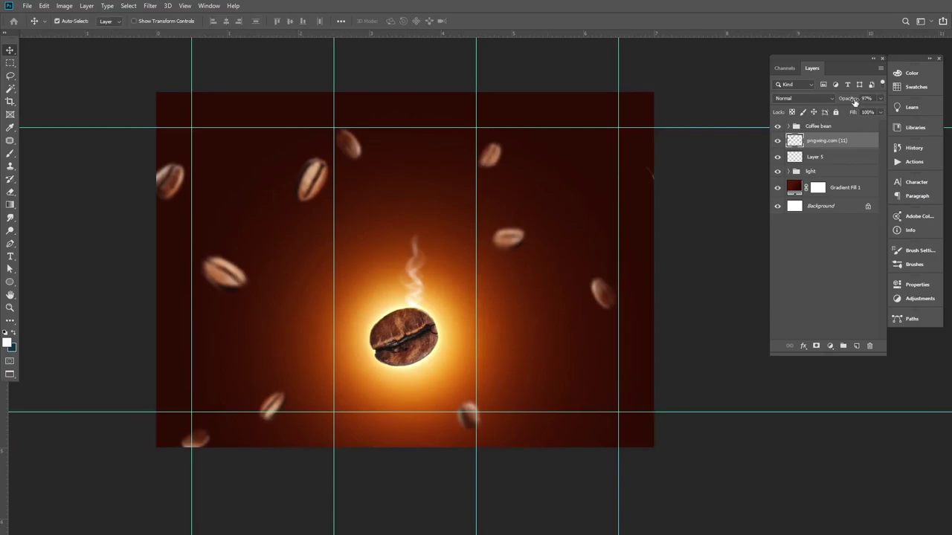
drag(854, 101, 841, 101)
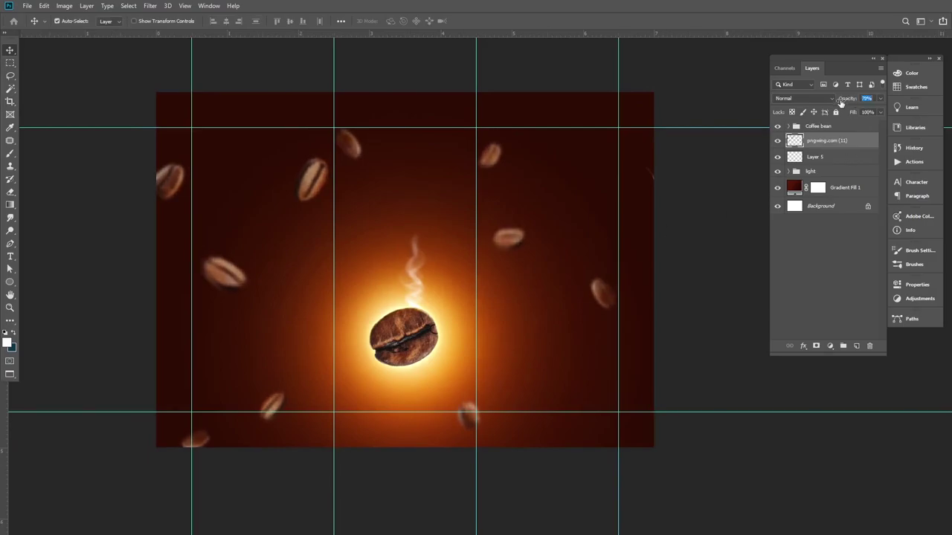
click(720, 320)
scroll(412, 213, up, 2)
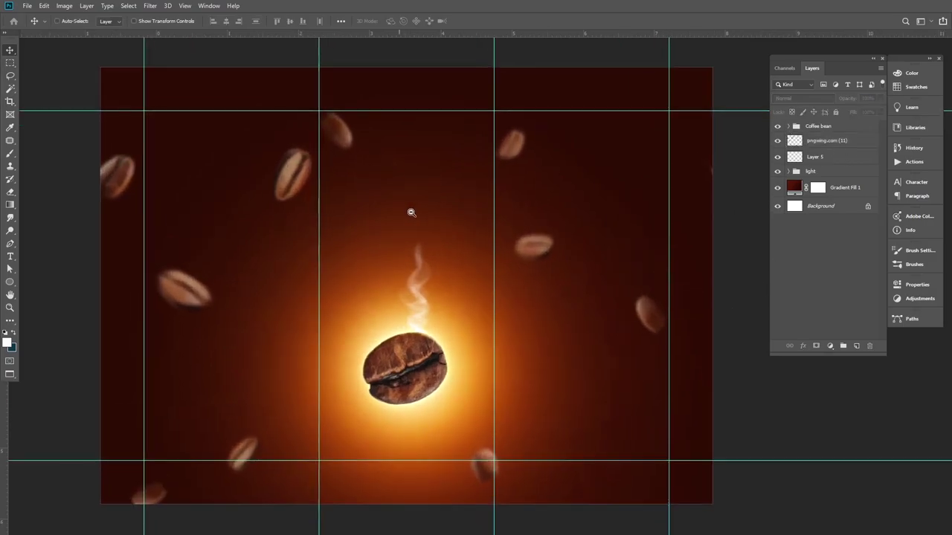
scroll(411, 213, down, 1)
Scale the scattered beans down to about 76% so they cluster around the glowing bean.
key(ctrl)
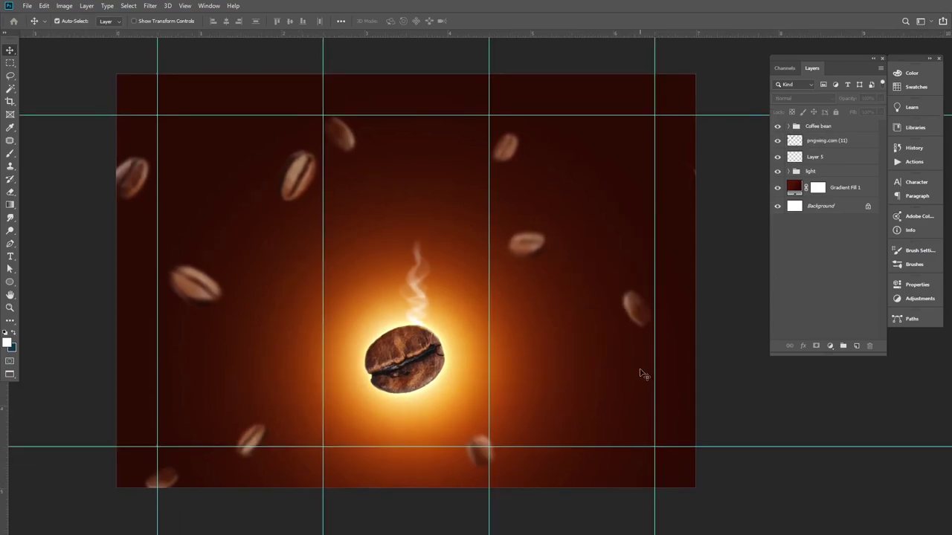
click(830, 142)
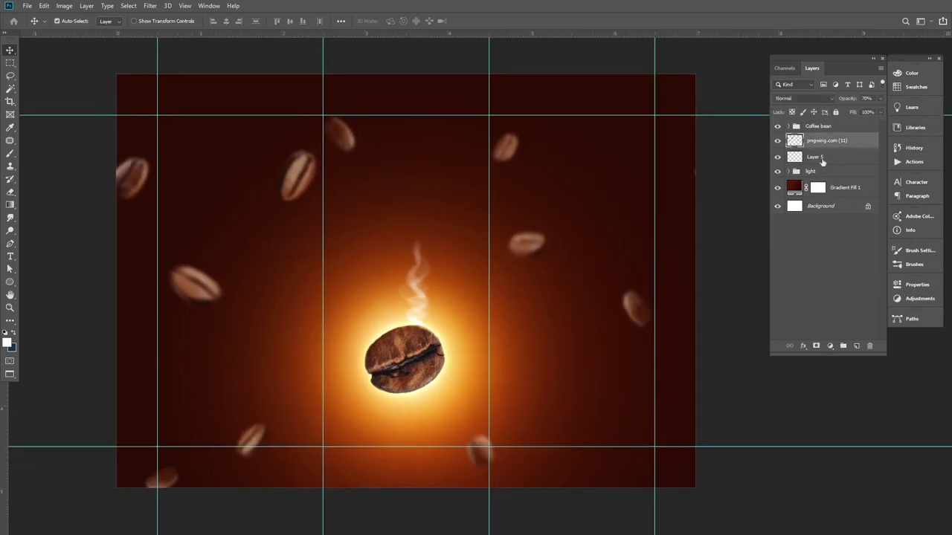
key(ctrl+t)
drag(106, 113, 261, 211)
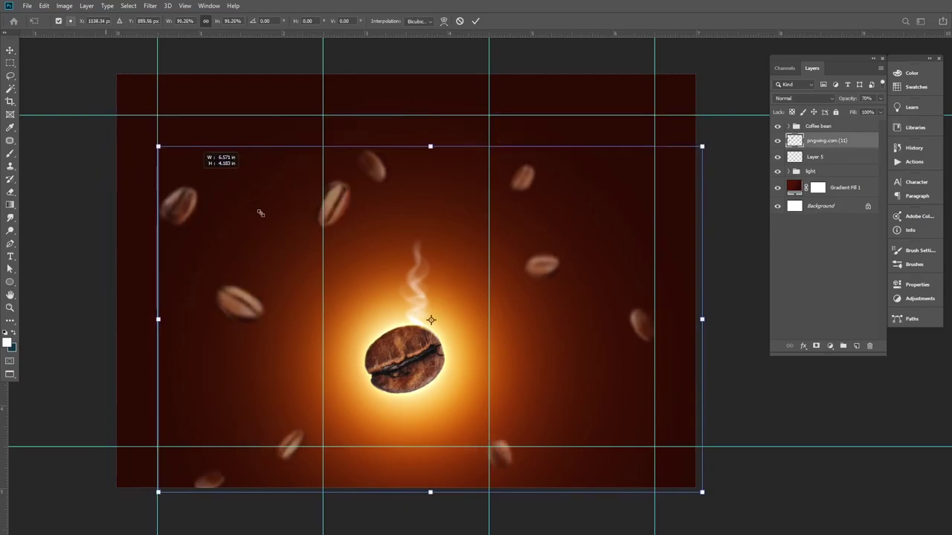
drag(470, 272, 408, 269)
drag(640, 348, 653, 348)
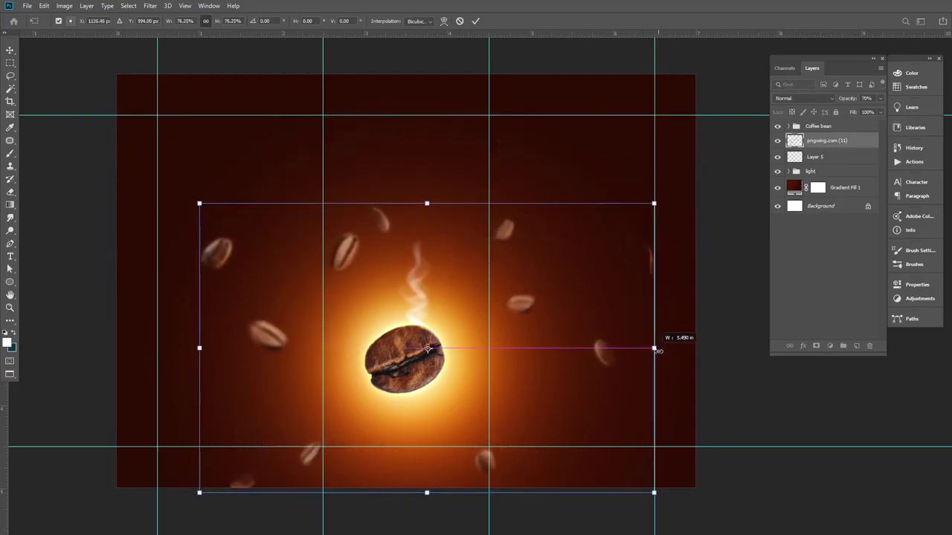
key(Return)
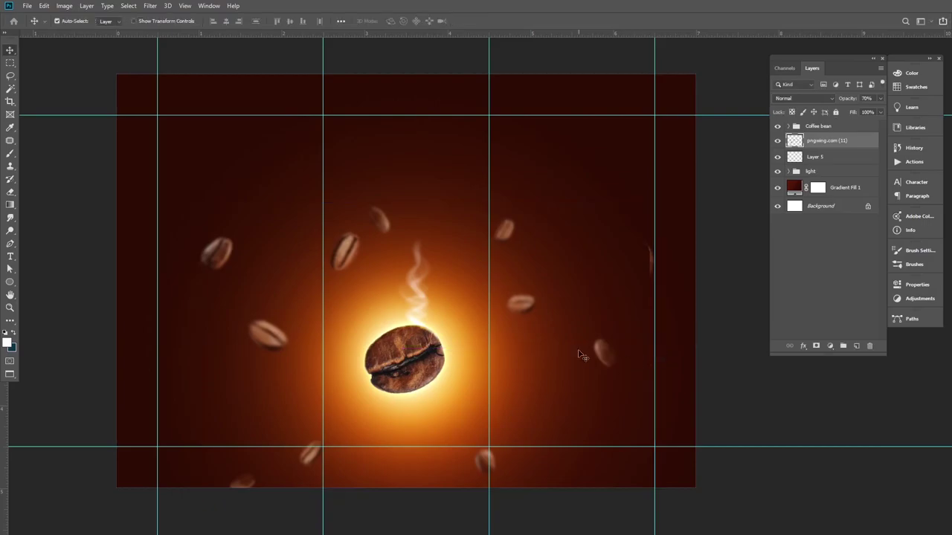
scroll(541, 340, down, 2)
scroll(540, 340, up, 1)
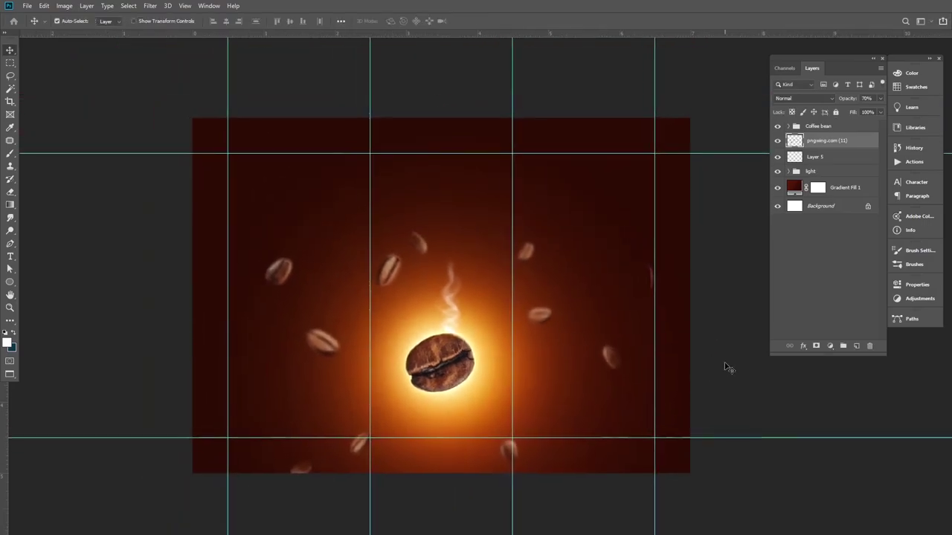
ctrl+click(724, 362)
click(778, 157)
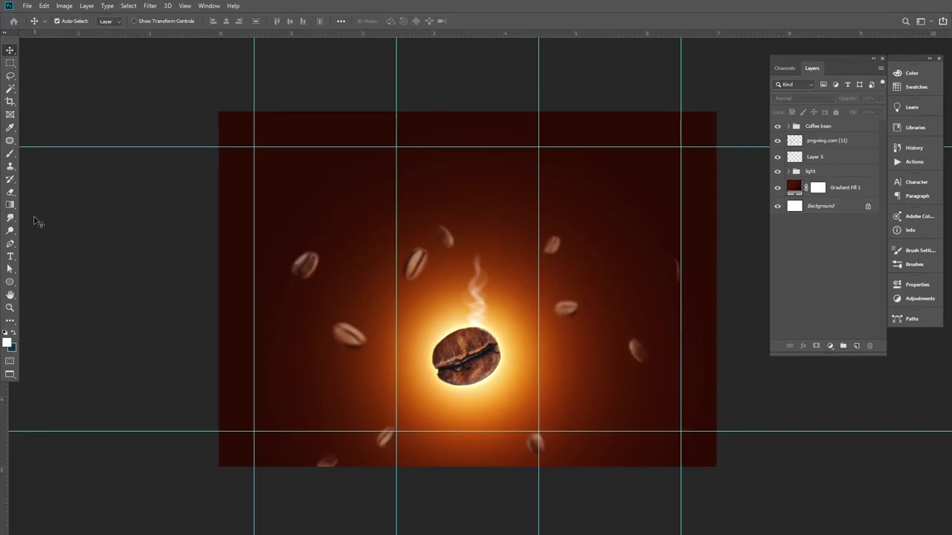
Add the title 'Natural' near the top centre and open the Character panel's font list.
click(9, 256)
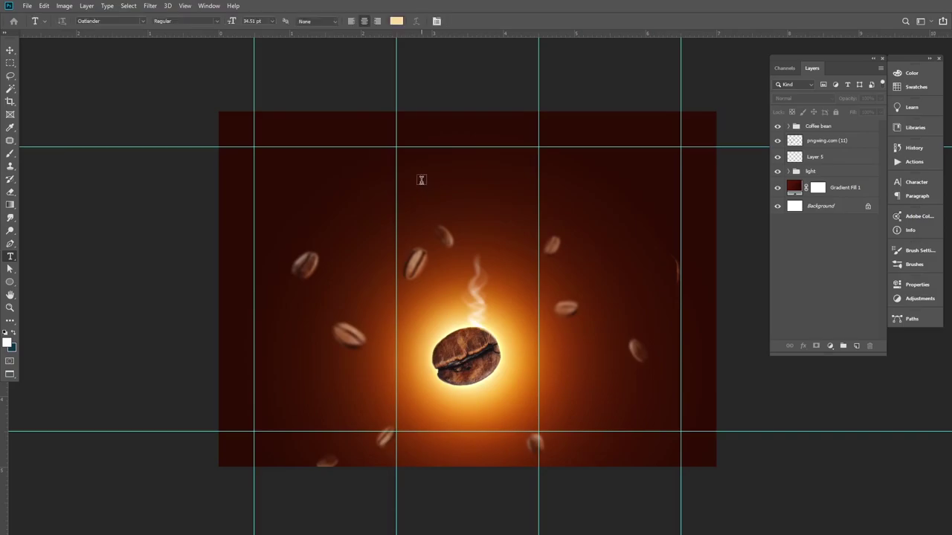
click(421, 180)
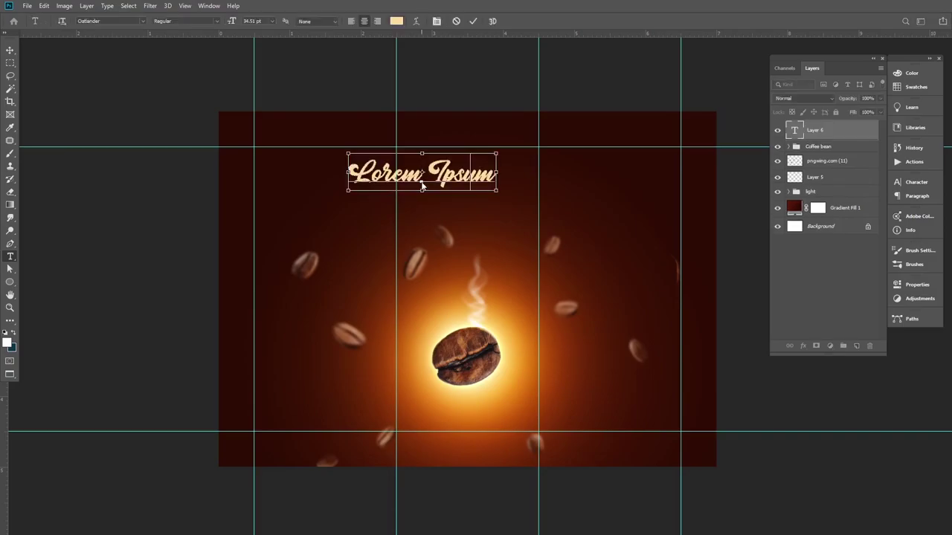
text(Natural)
click(10, 50)
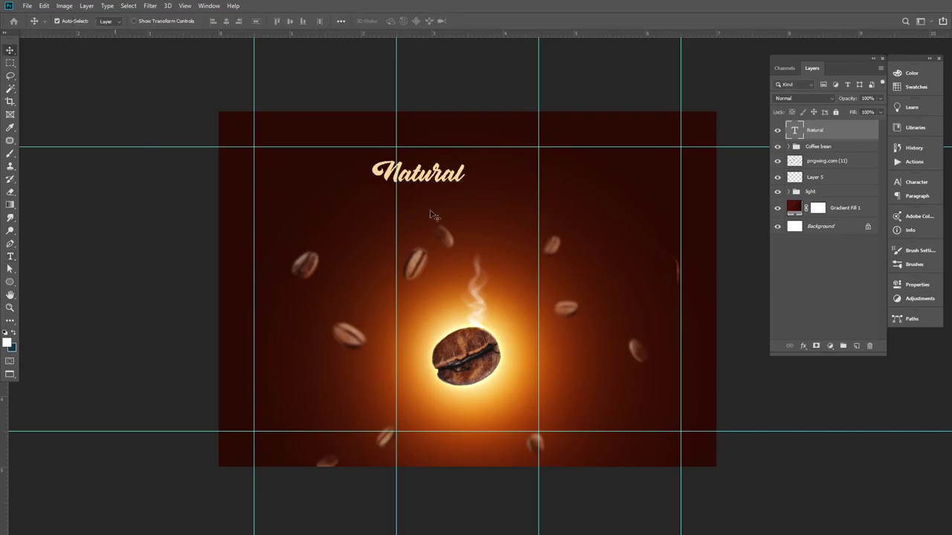
click(916, 182)
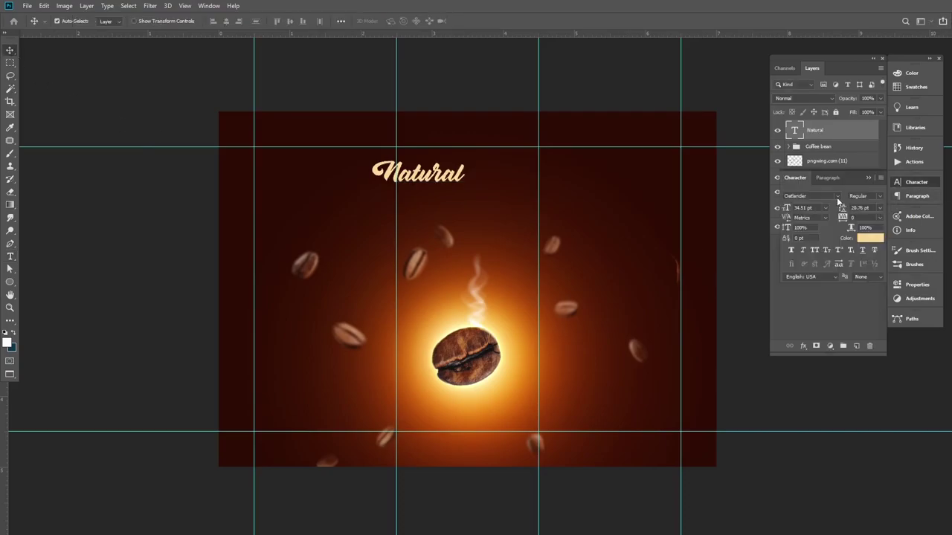
click(837, 197)
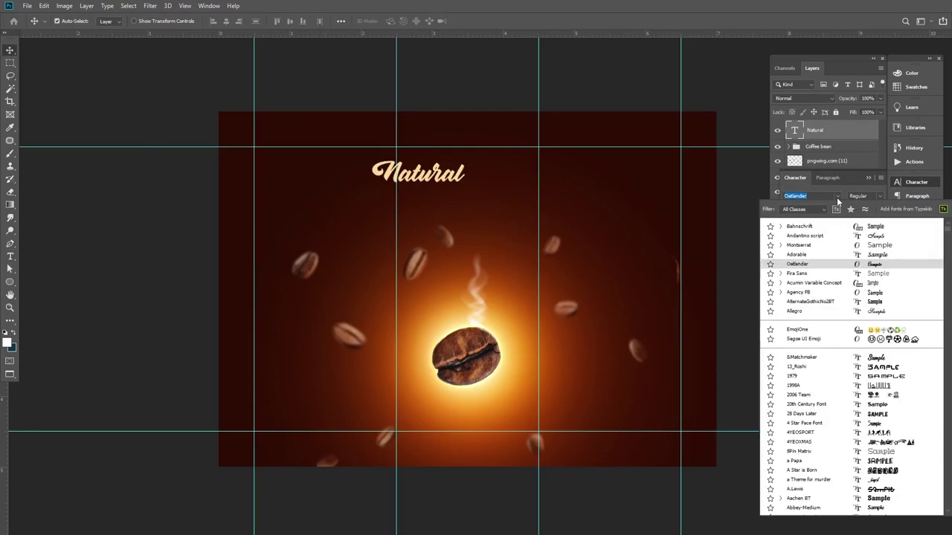
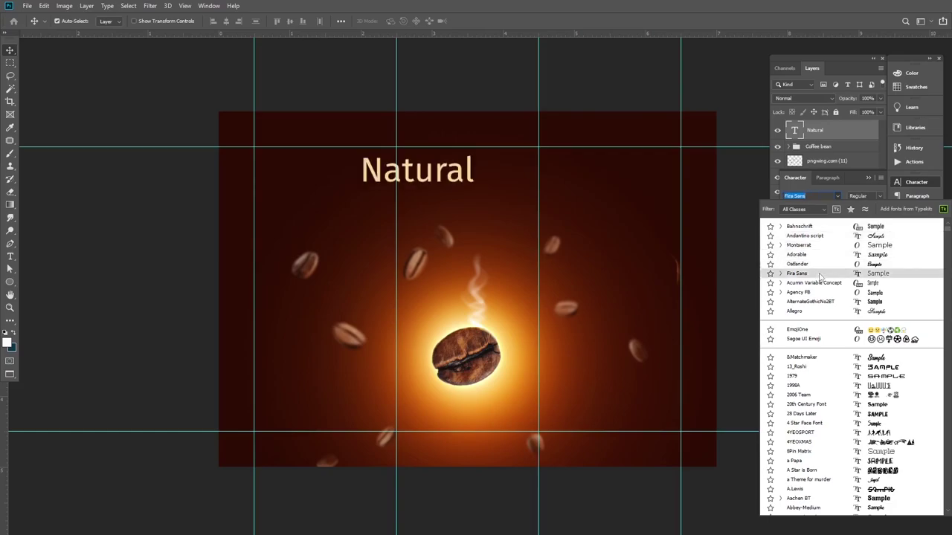
Apply Andantino script to the Natural title and centre it horizontally near the top.
click(813, 236)
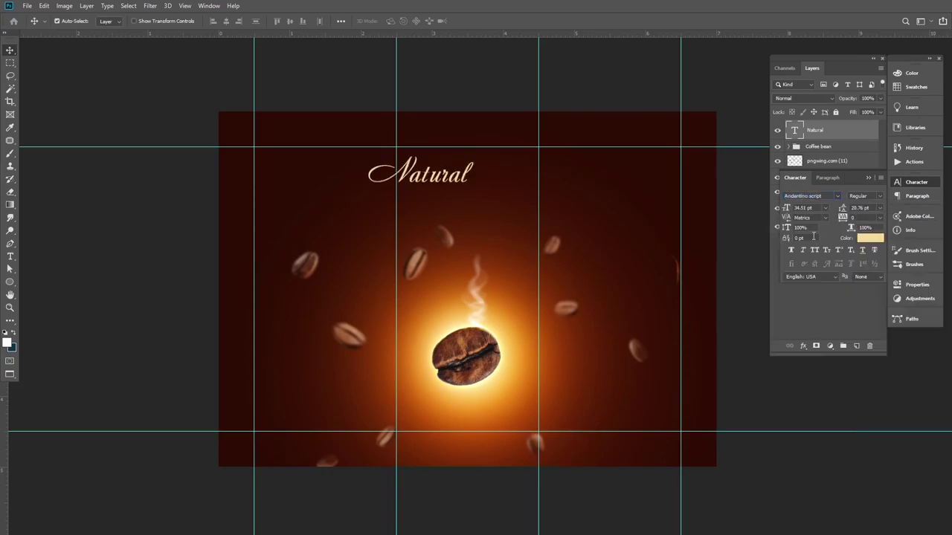
mouse_move(469, 180)
mouse_down()
mouse_move(505, 179)
mouse_move(506, 169)
mouse_move(487, 206)
mouse_up()
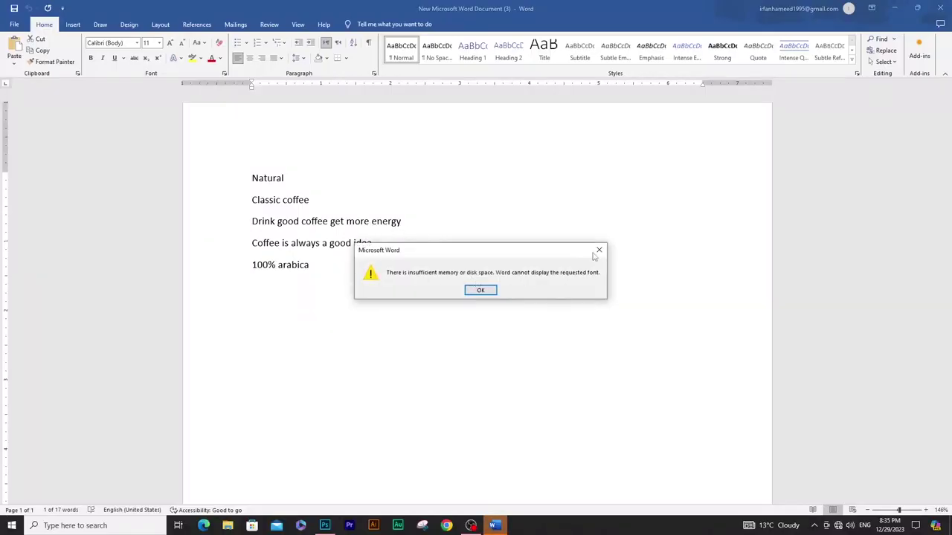
click(599, 250)
click(238, 202)
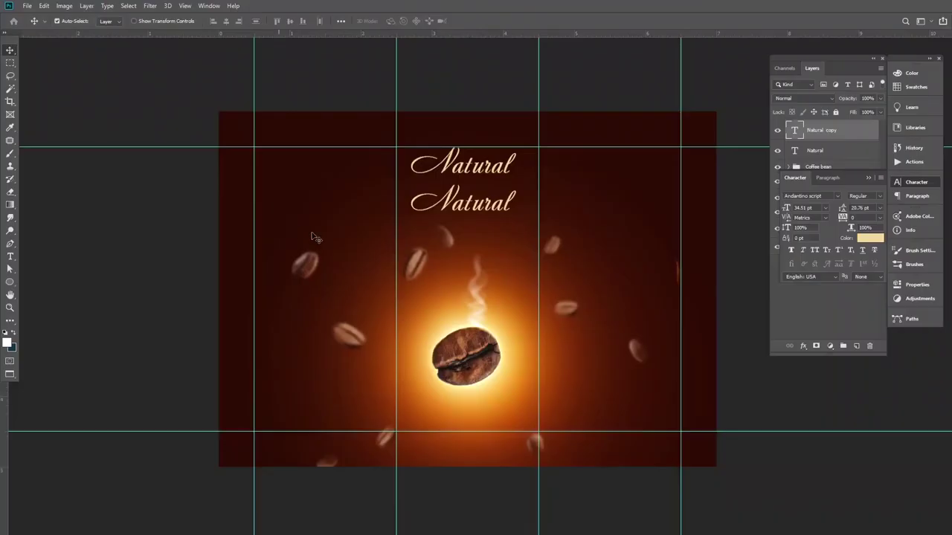
Replace the copied text with 'Classic' and 'Coffee' on two lines.
key(t)
double_click(489, 209)
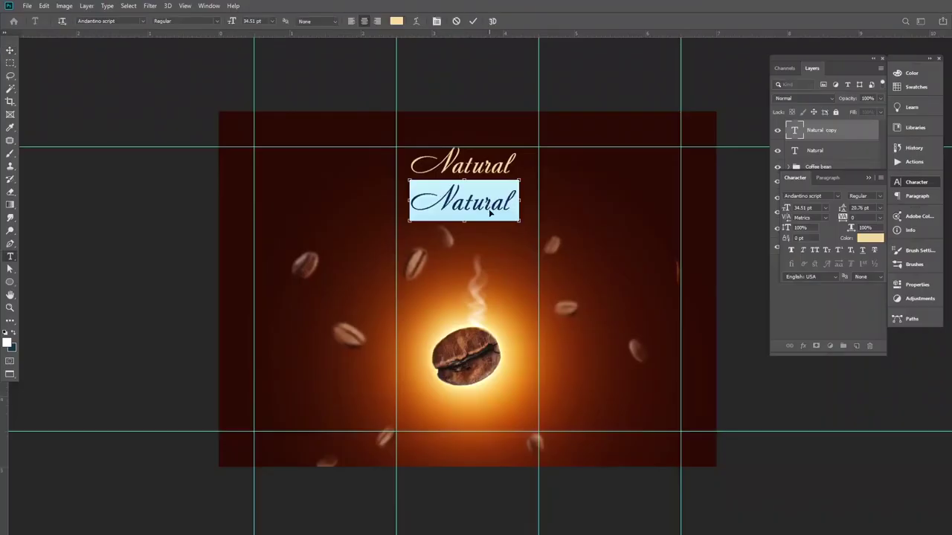
text(Classic coffee)
click(481, 202)
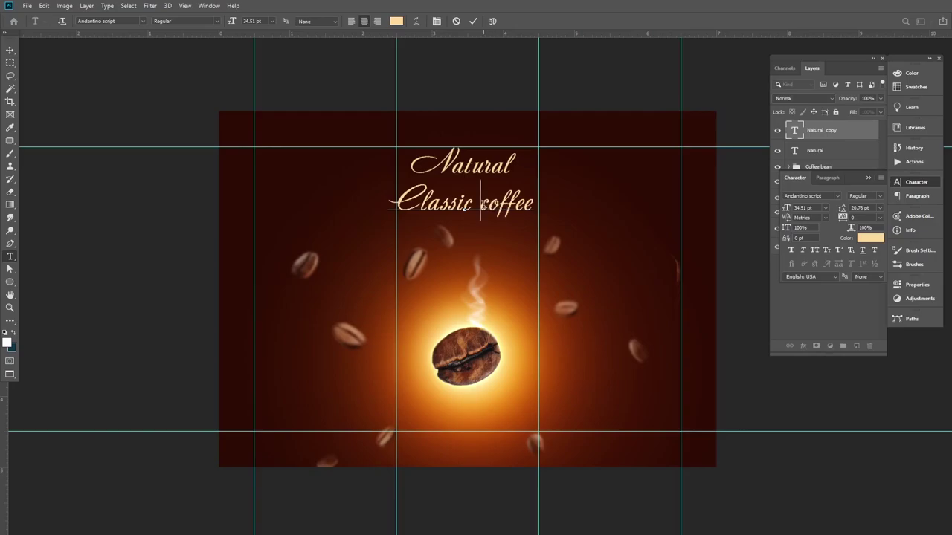
key(Return)
drag(444, 225, 435, 225)
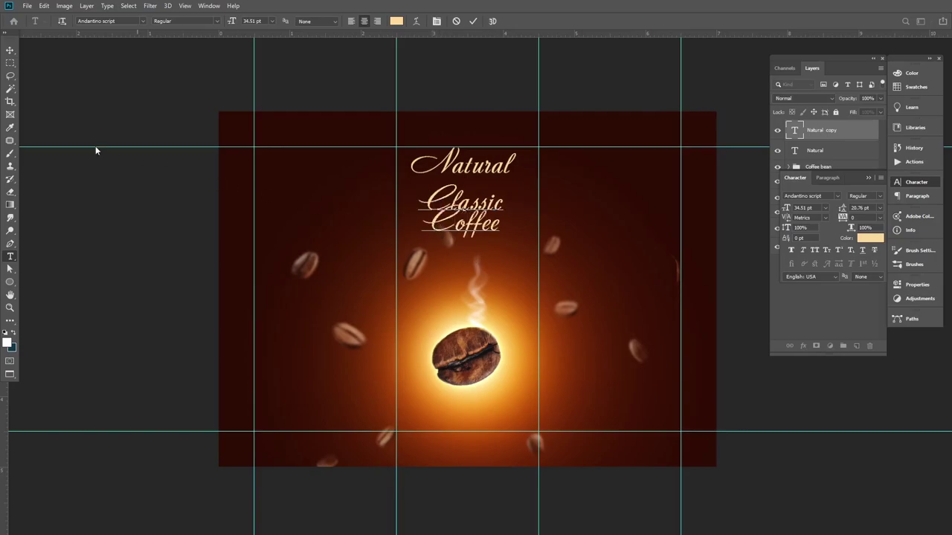
click(9, 50)
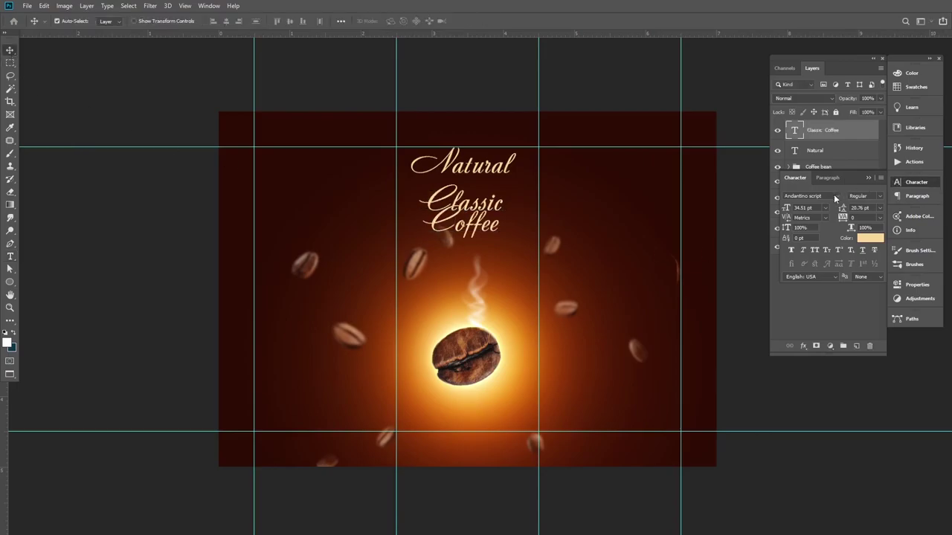
Set the title to Oatlander with 28.76 pt leading, then select Natural's text colour swatch.
click(836, 197)
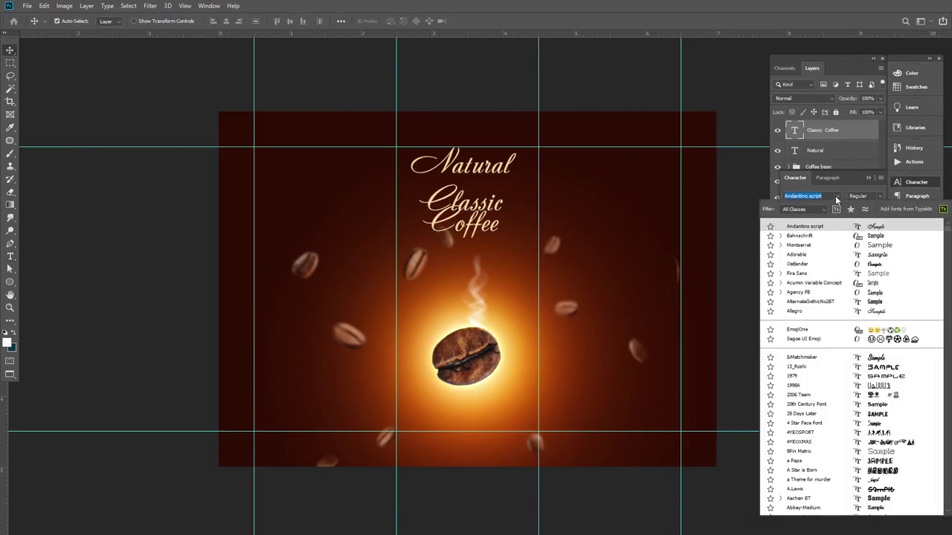
click(809, 266)
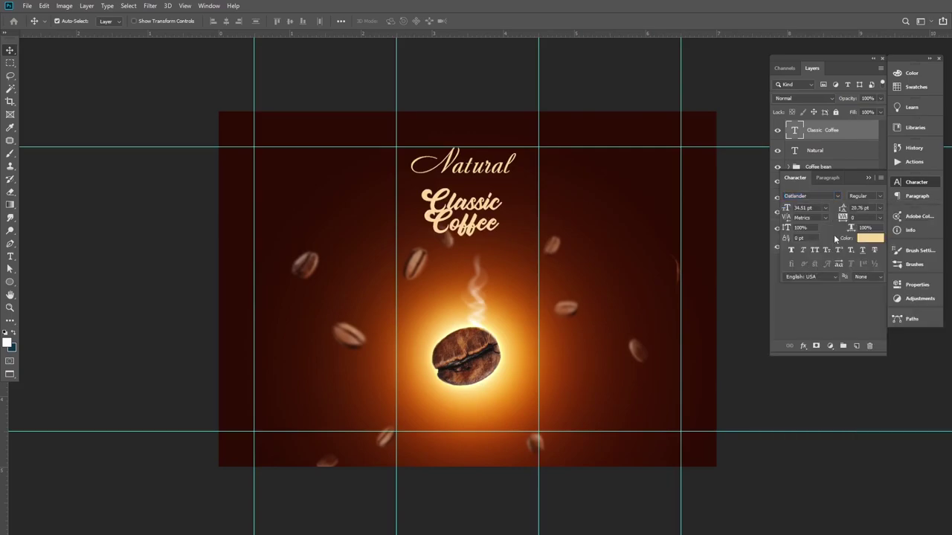
drag(846, 209, 846, 209)
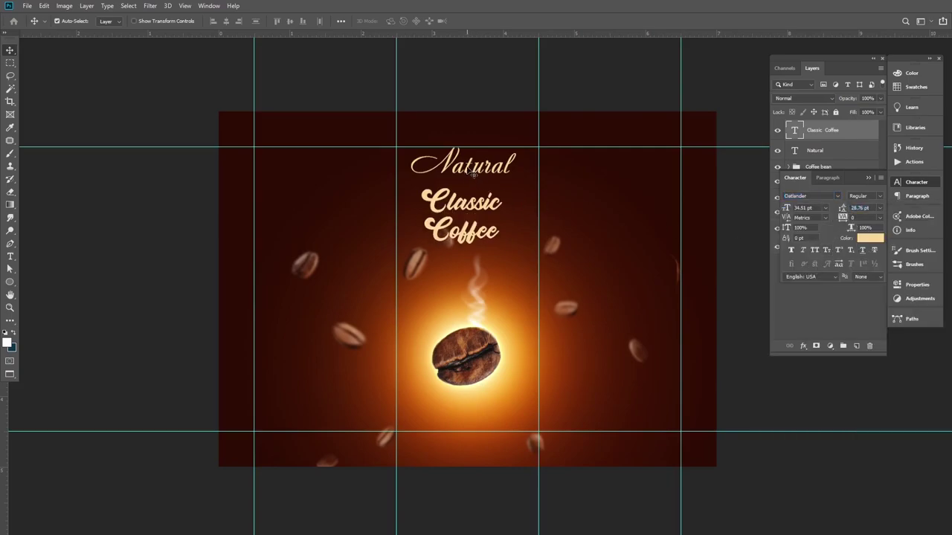
click(473, 174)
click(868, 236)
Colour Natural white and scale Classic Coffee to 64.16 pt, tucked just beneath Natural.
click(585, 333)
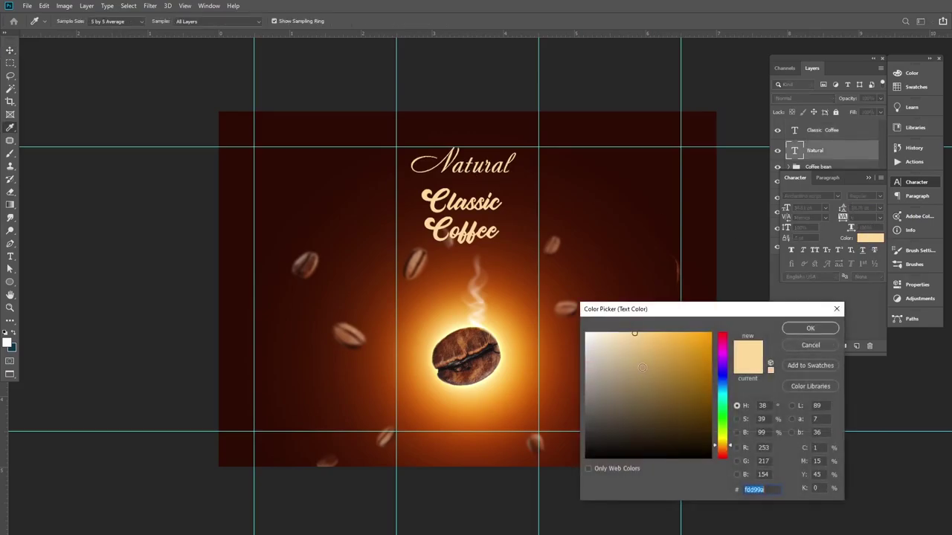
click(808, 327)
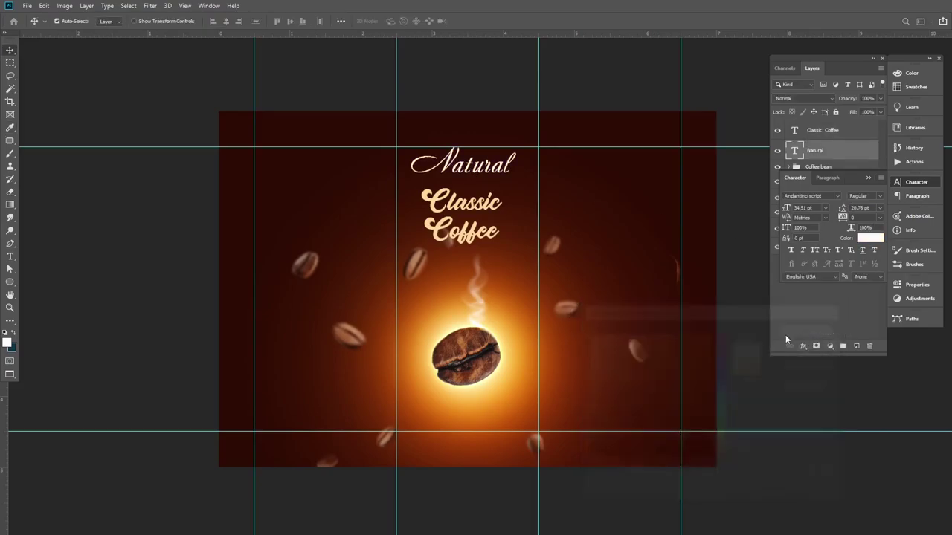
click(492, 213)
key(ctrl+t)
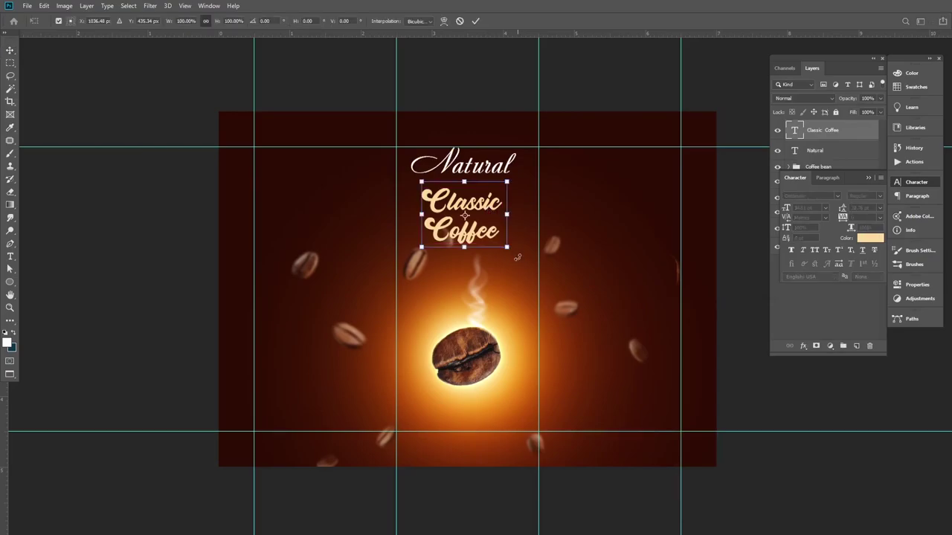
drag(507, 239, 619, 313)
drag(547, 237, 505, 198)
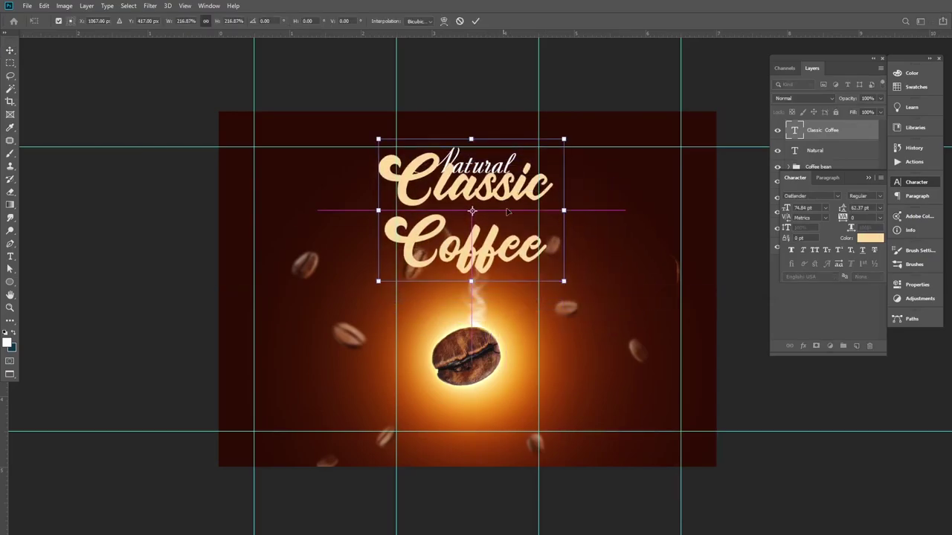
mouse_move(564, 281)
mouse_down()
mouse_move(532, 257)
mouse_move(542, 269)
mouse_up()
drag(516, 235, 525, 241)
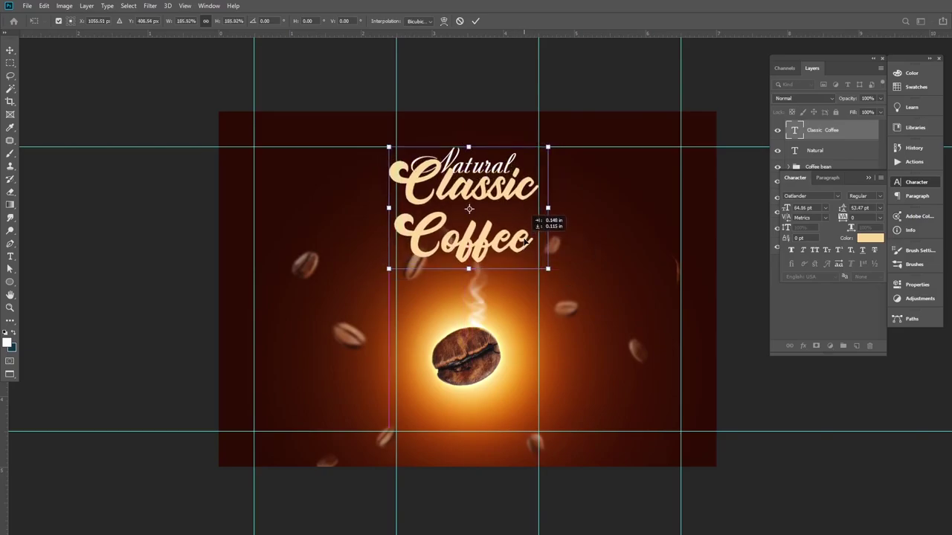
key(Return)
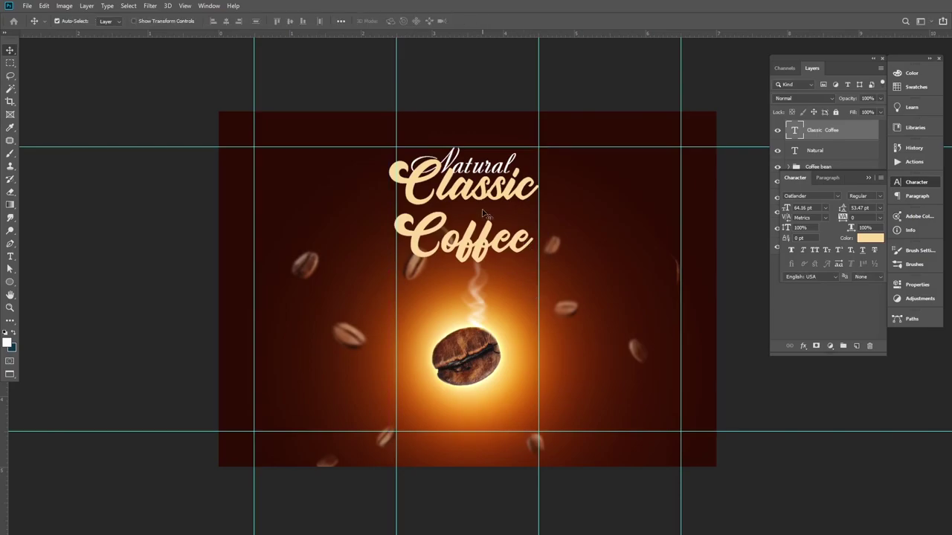
Move Natural up above Classic and scale it down to about 75%.
scroll(483, 214, up, 2)
drag(476, 164, 476, 167)
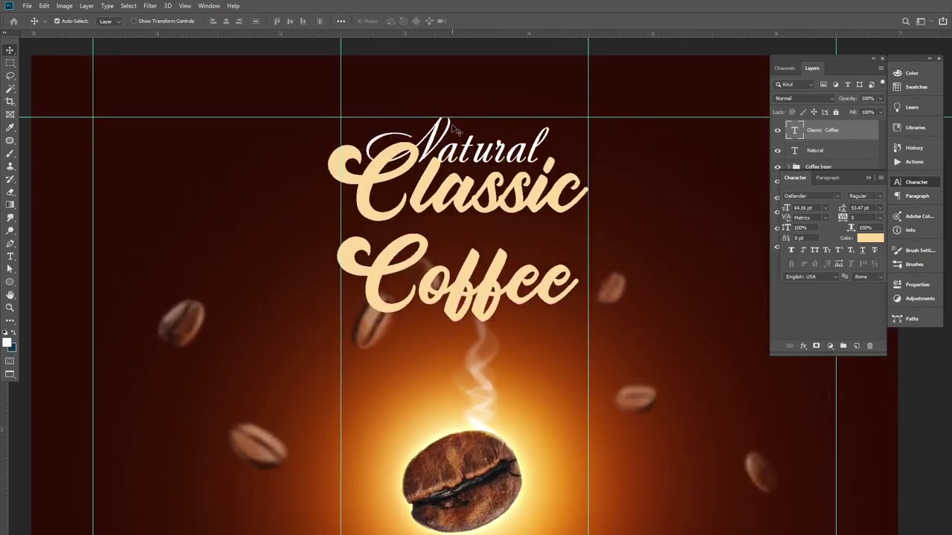
drag(449, 127, 450, 82)
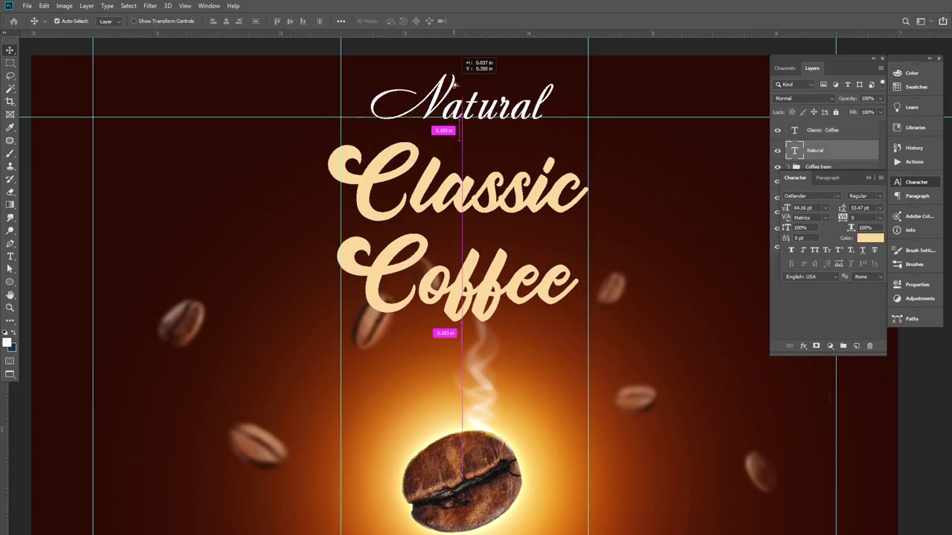
scroll(456, 220, up, 1)
scroll(456, 217, up, 2)
key(ctrl+t)
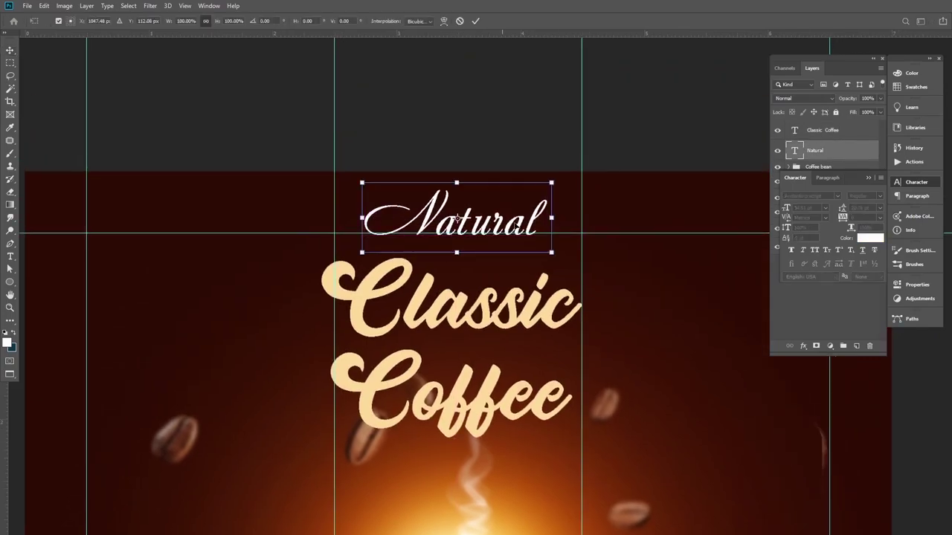
mouse_move(552, 181)
mouse_down()
mouse_move(504, 200)
mouse_move(543, 238)
mouse_move(540, 254)
mouse_up()
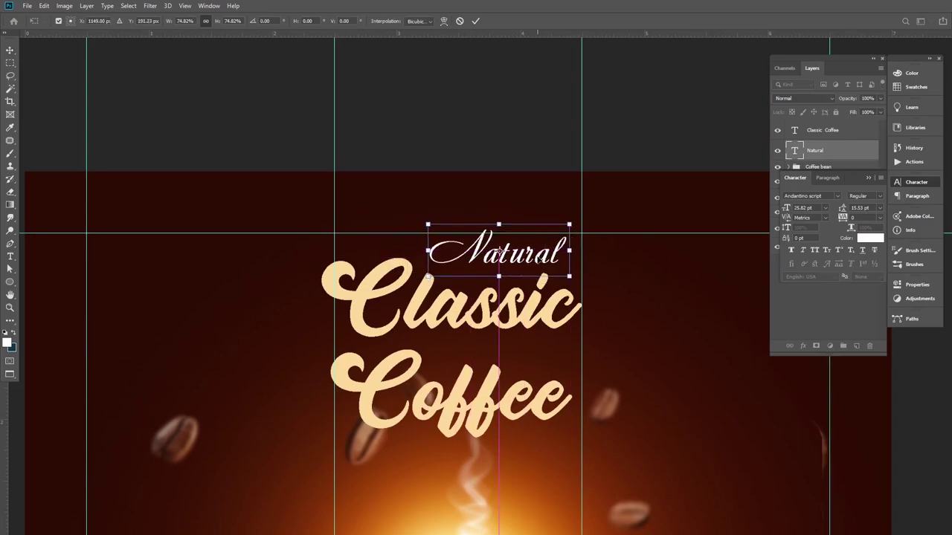
key(Return)
Lower Classic Coffee slightly and copy 'Drink good coffee get more energy' from the Word notes.
drag(513, 316, 513, 322)
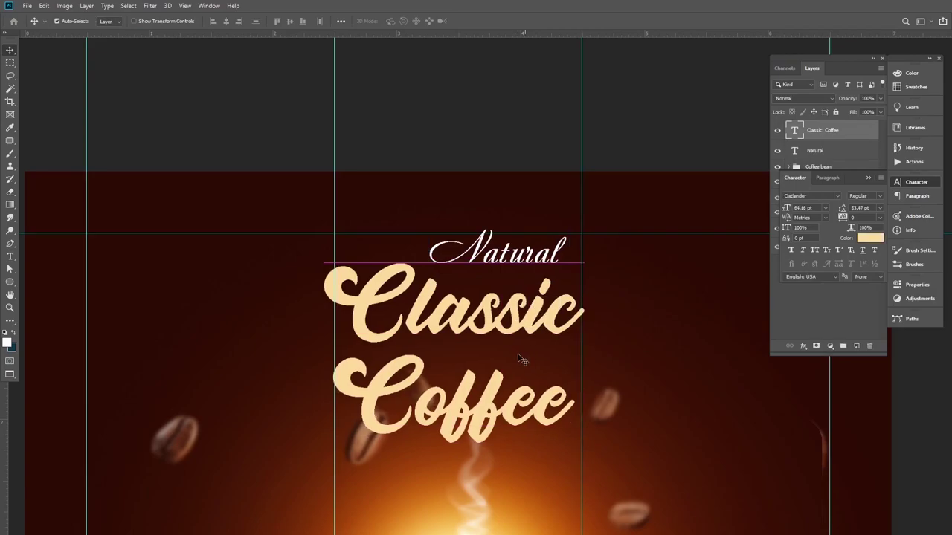
scroll(497, 255, down, 1)
scroll(497, 255, down, 2)
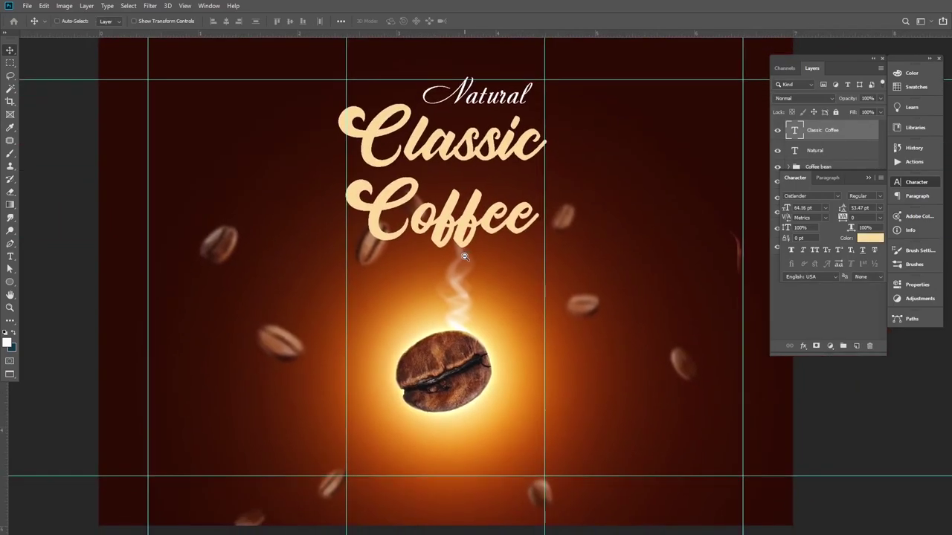
scroll(467, 233, down, 1)
scroll(467, 234, up, 1)
scroll(467, 233, up, 1)
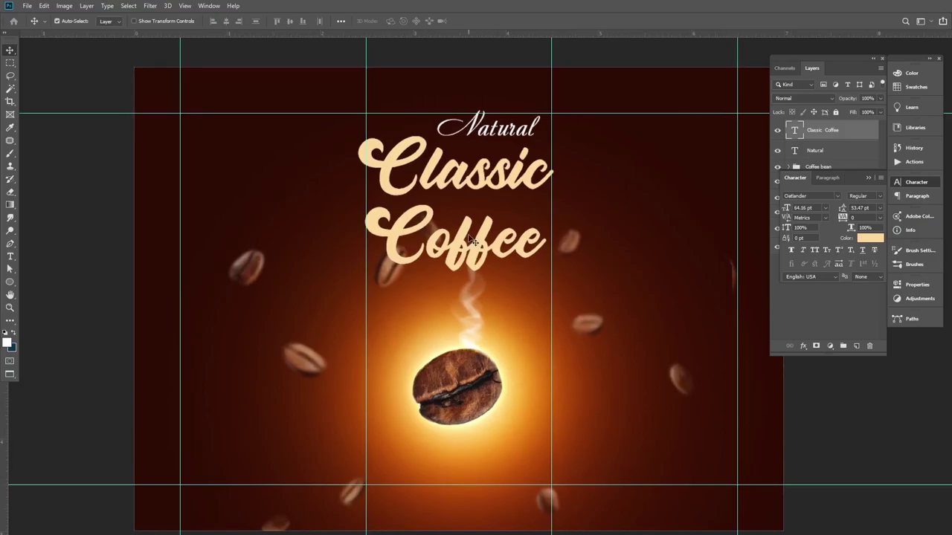
key(alt+Tab)
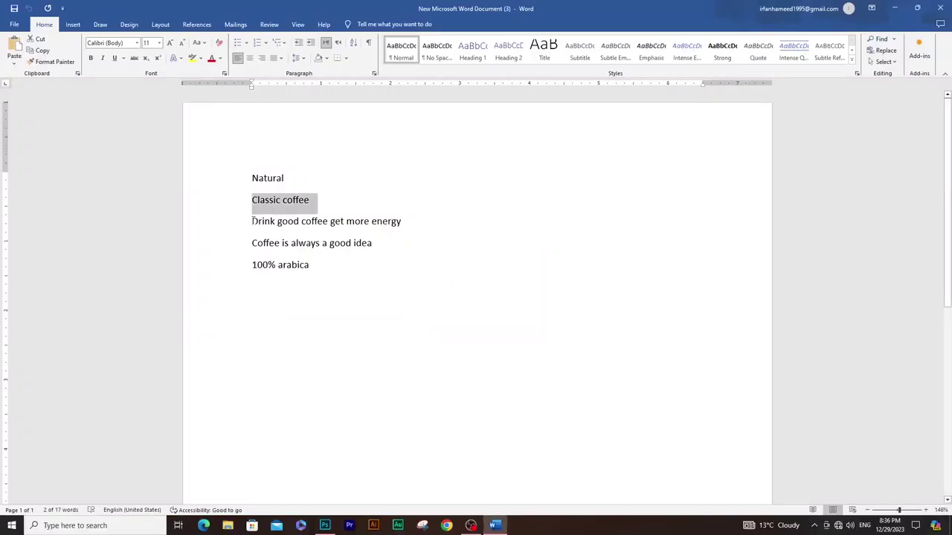
drag(252, 220, 394, 227)
key(ctrl+c)
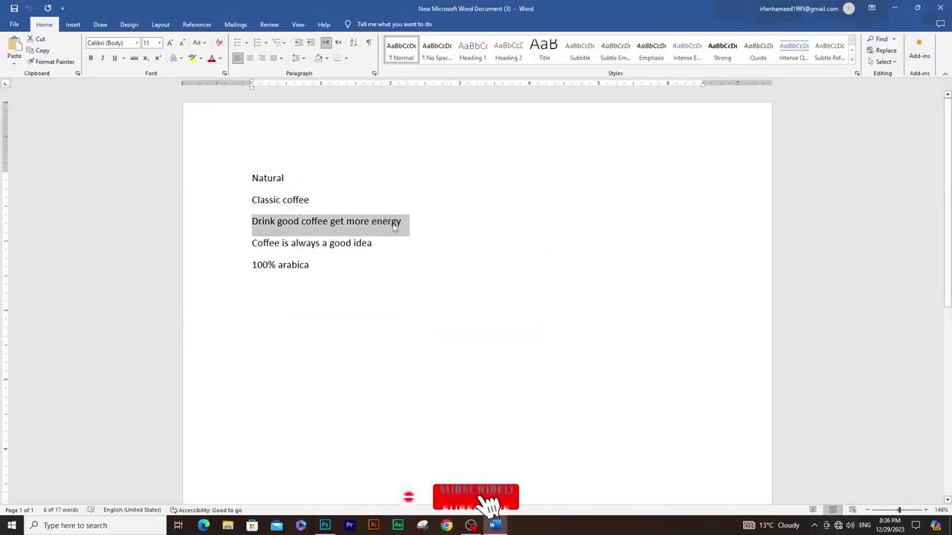
key(alt+Tab)
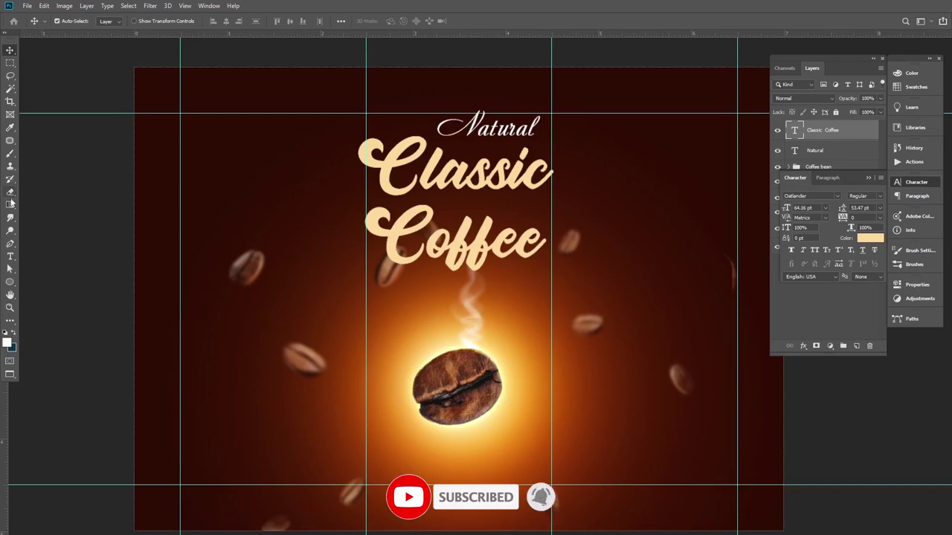
Add the Bahnschrift tagline 'Drink good coffee / get more energy' on two lines below the title.
click(10, 256)
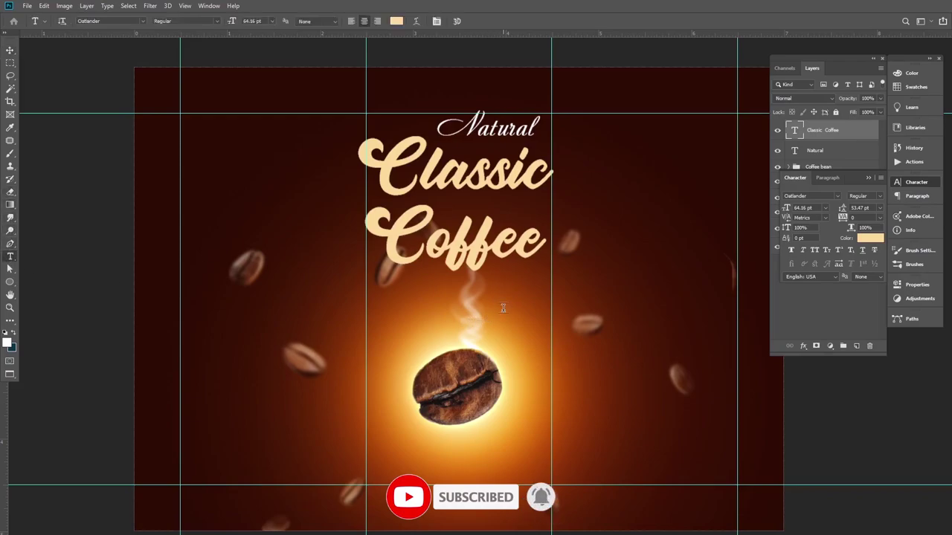
click(503, 308)
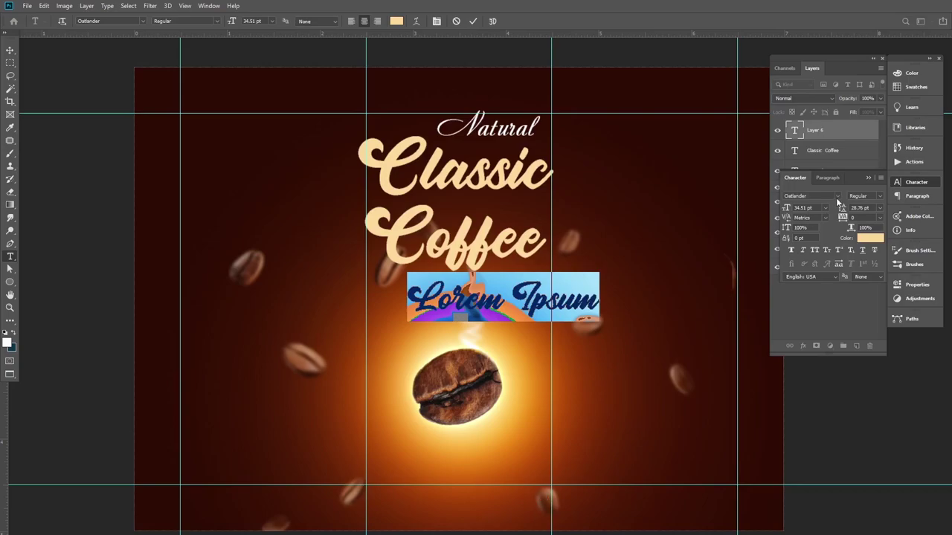
click(837, 197)
click(802, 246)
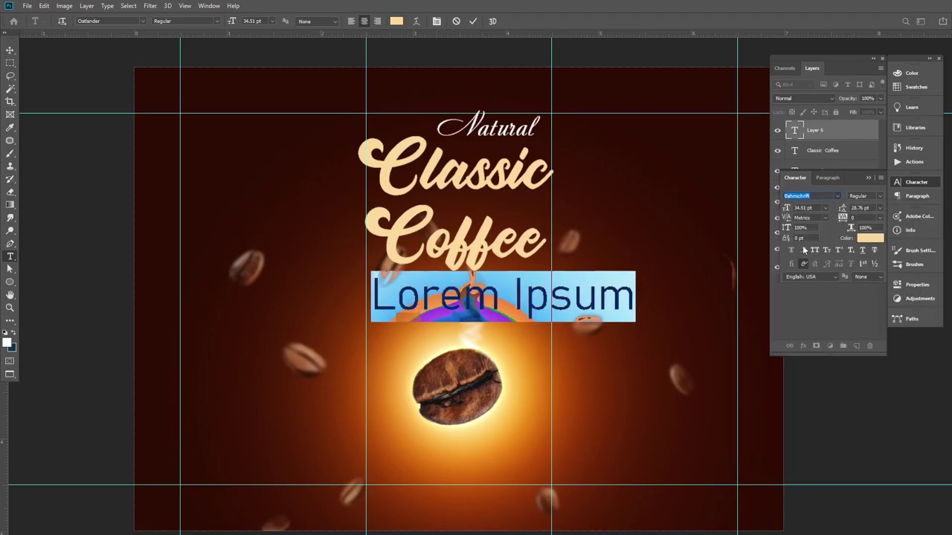
click(917, 284)
click(868, 281)
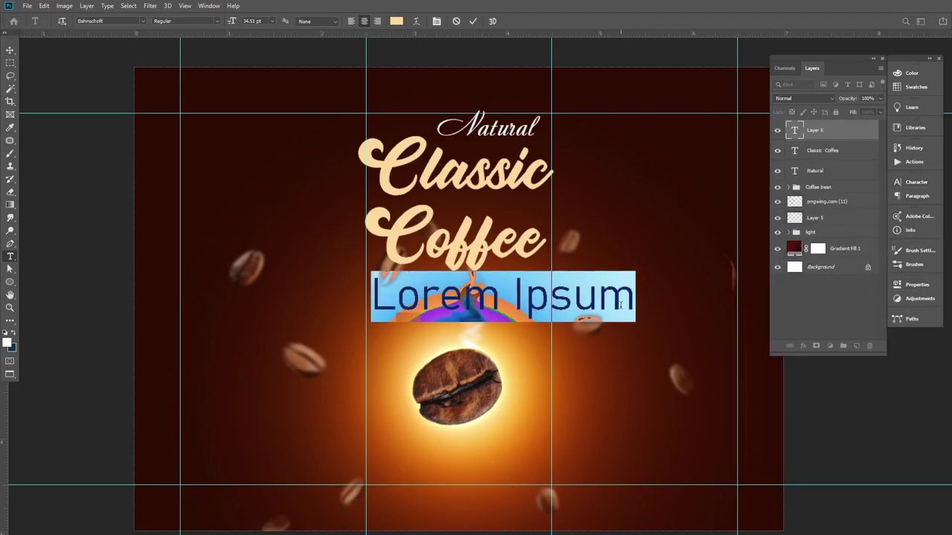
key(ctrl+v)
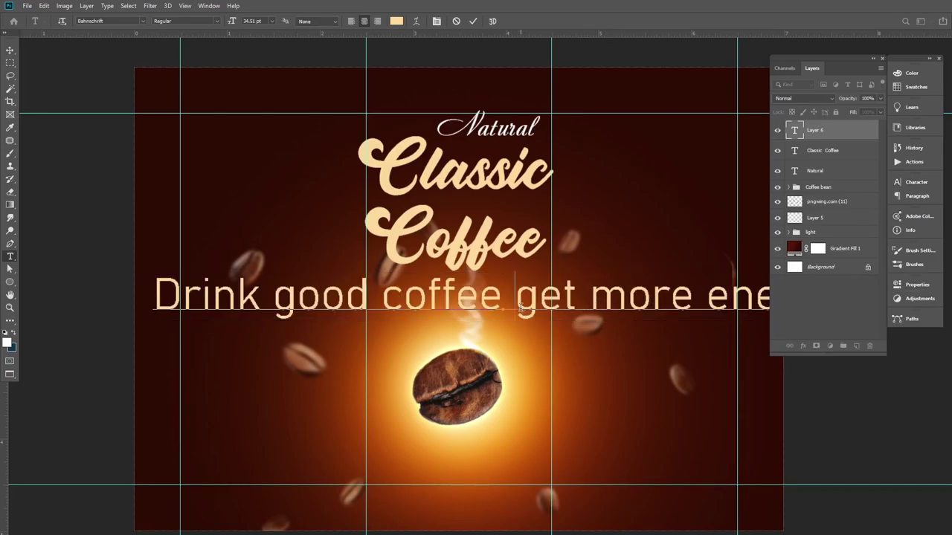
key(Return)
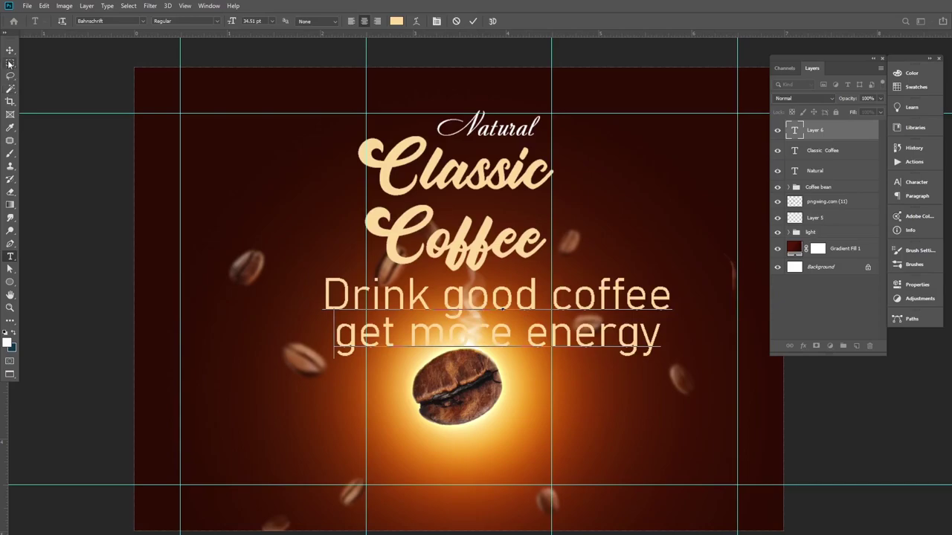
click(9, 50)
key(ctrl+t)
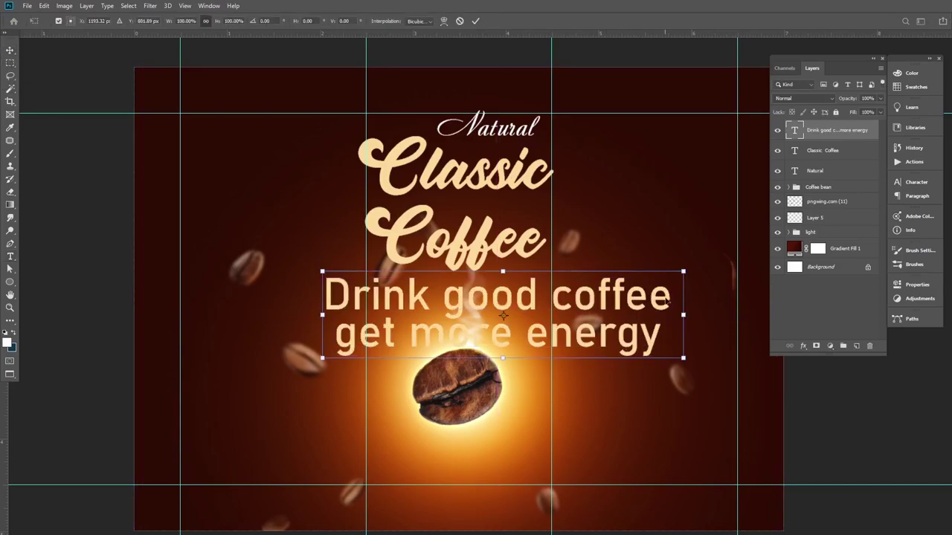
Scale the tagline to about 33% and nudge the title and tagline slightly upward.
mouse_move(684, 270)
mouse_down()
mouse_move(440, 329)
mouse_move(493, 297)
mouse_up()
key(Return)
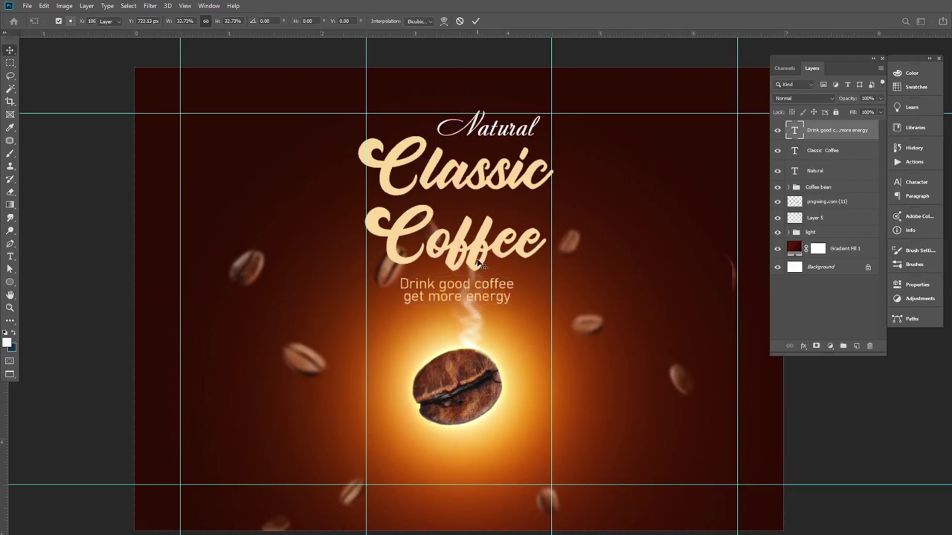
drag(476, 261, 472, 249)
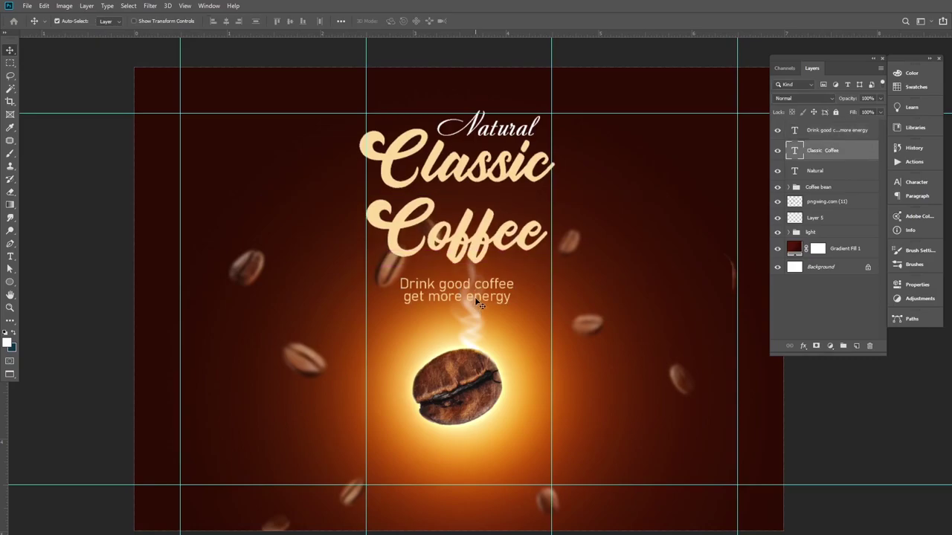
drag(474, 297, 475, 291)
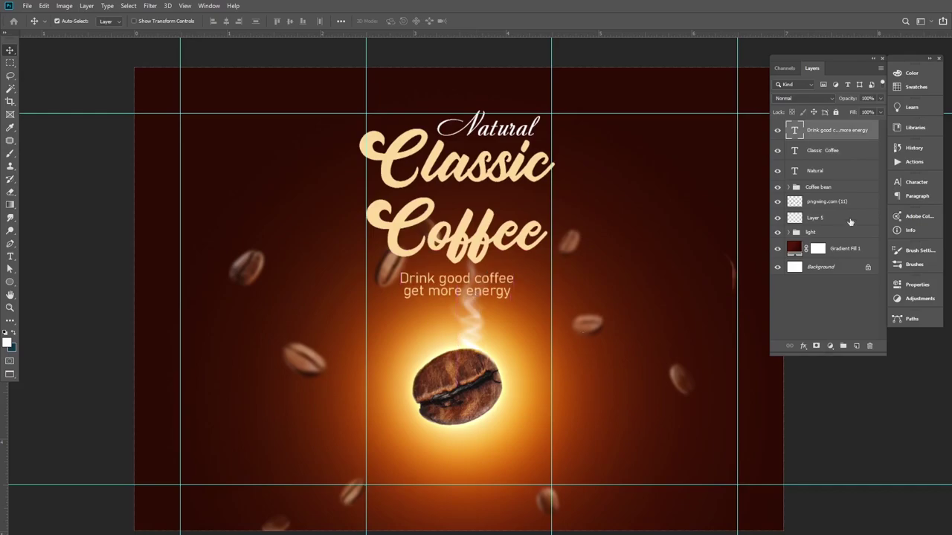
Make the tagline white (ffffff) with 13.41 pt line spacing.
click(916, 183)
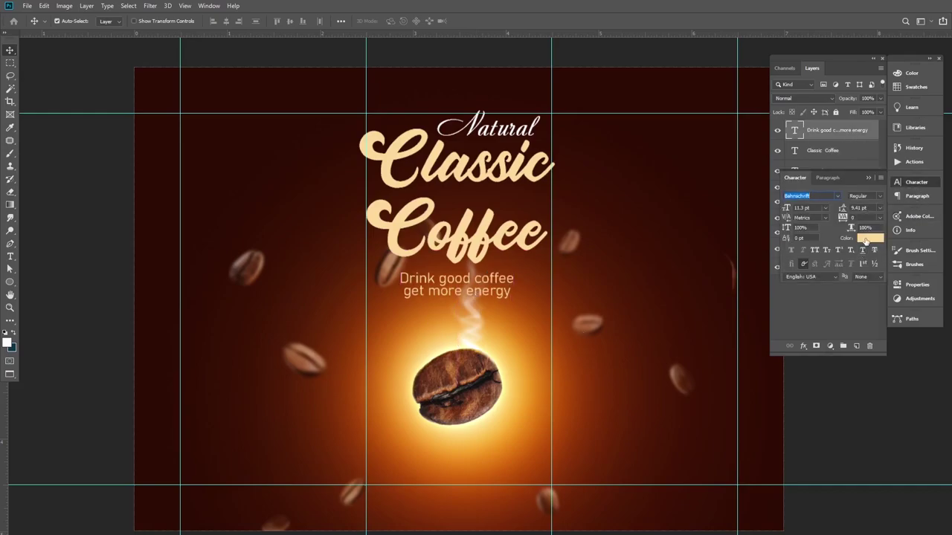
click(865, 239)
text(ffffff)
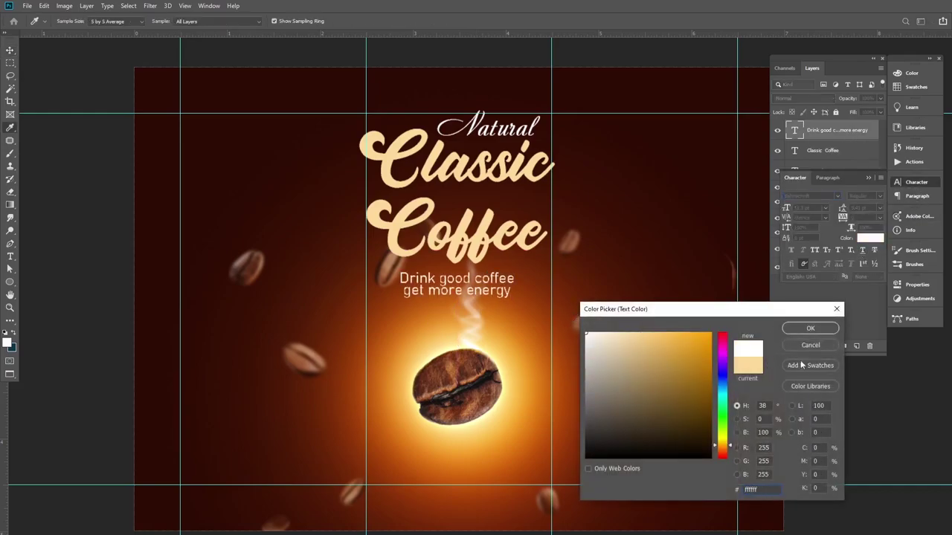
click(811, 330)
scroll(467, 324, up, 3)
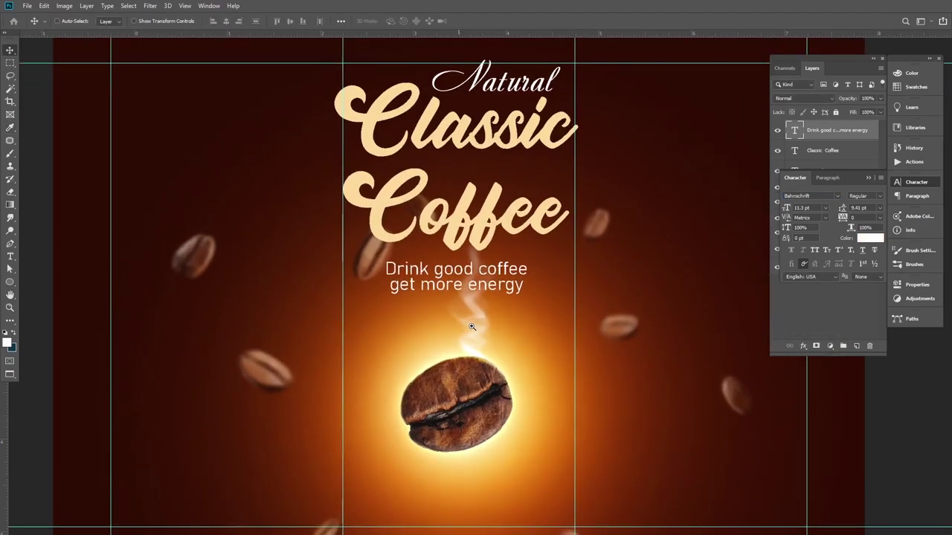
scroll(466, 323, down, 2)
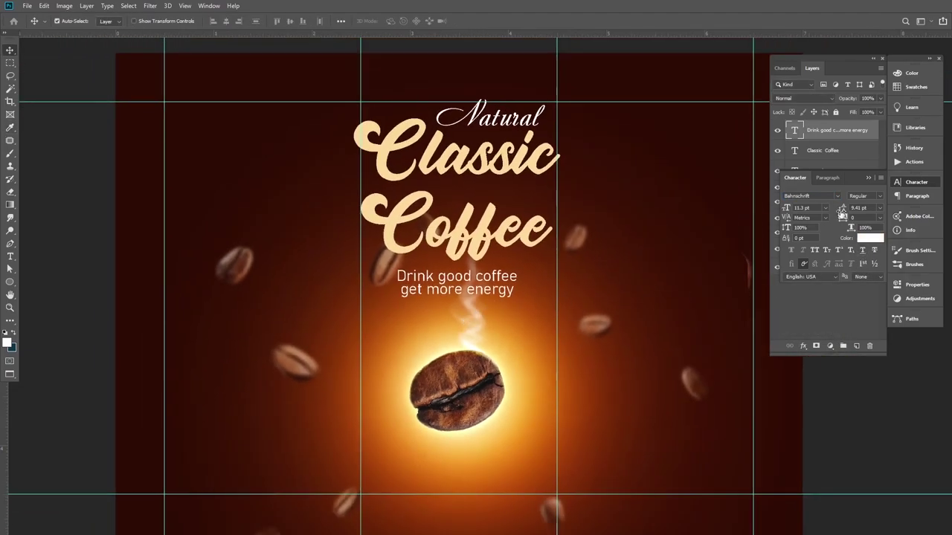
drag(842, 212, 845, 215)
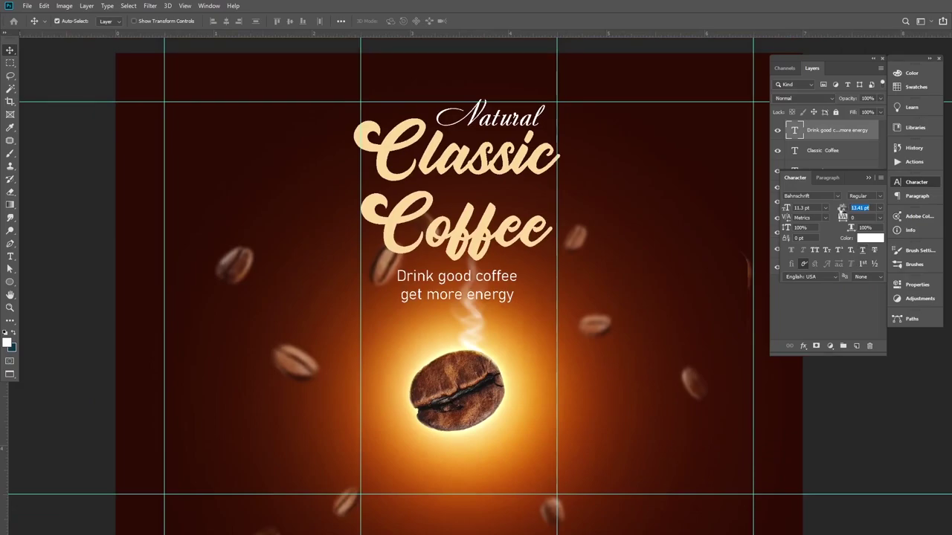
Set the tagline font to Montserrat and place a copy below the coffee bean.
click(836, 196)
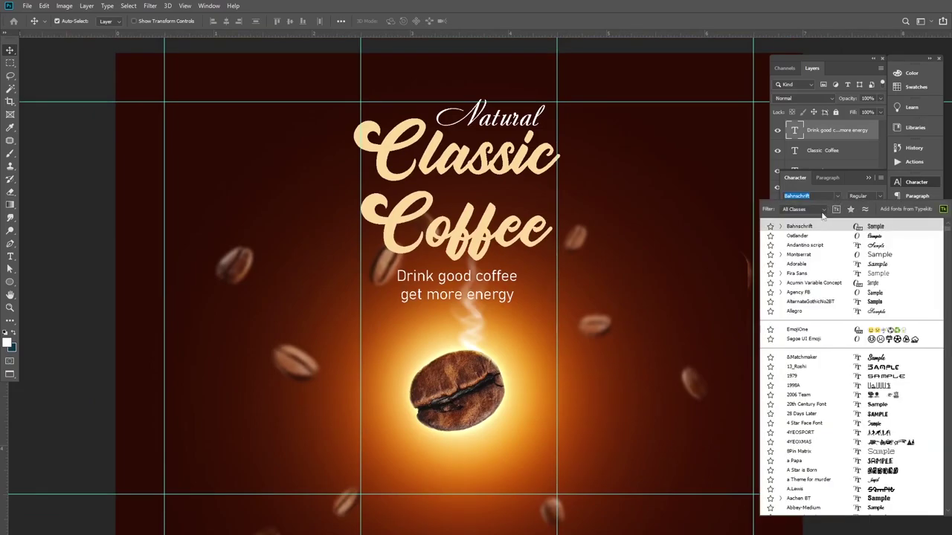
click(800, 255)
scroll(446, 283, down, 1)
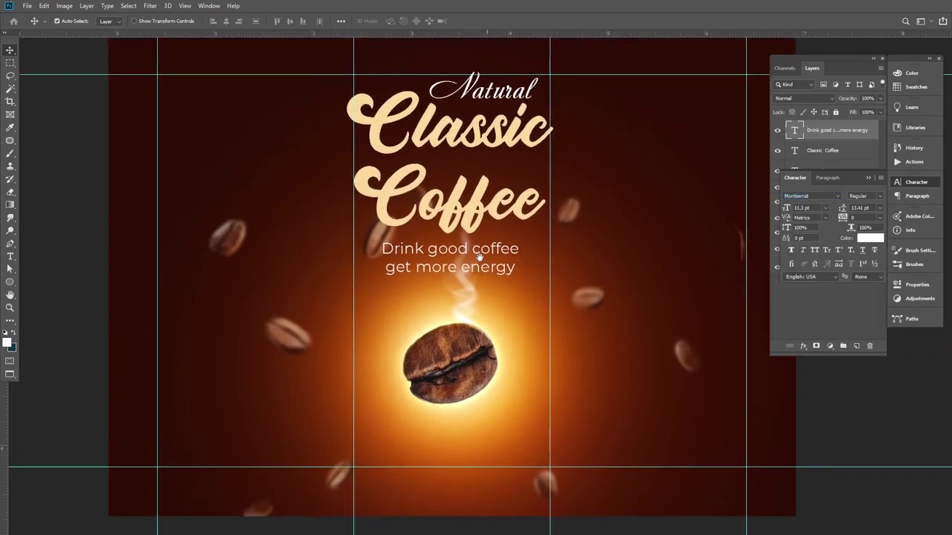
click(51, 252)
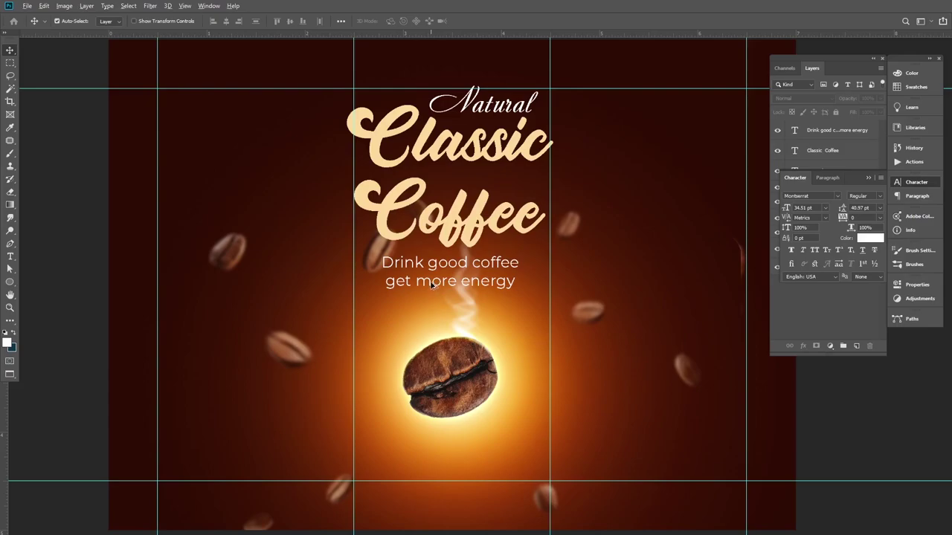
drag(432, 285, 426, 463)
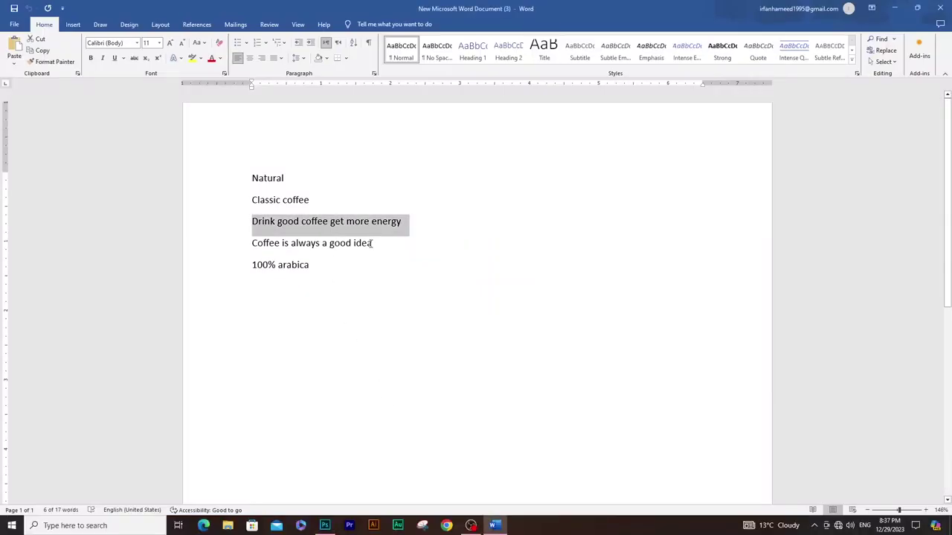
Replace the lower tagline copy with 'Coffee is always a good idea' from Word.
triple_click(371, 243)
key(ctrl+c)
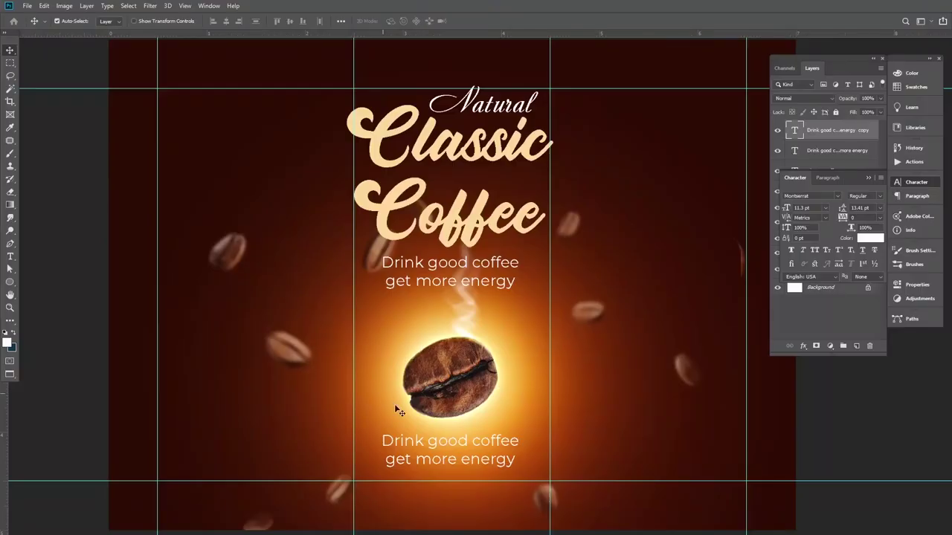
key(t)
click(439, 459)
key(ctrl+a)
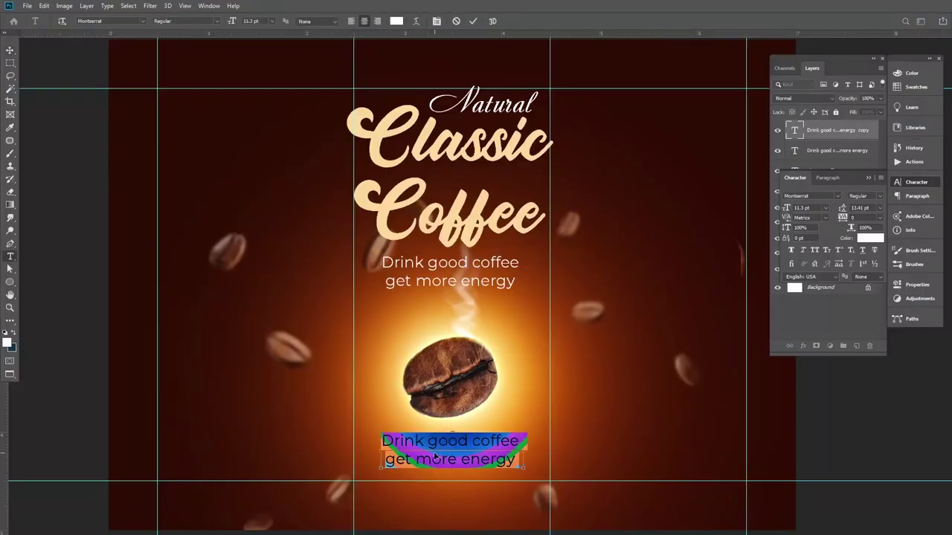
key(ctrl+v)
click(10, 49)
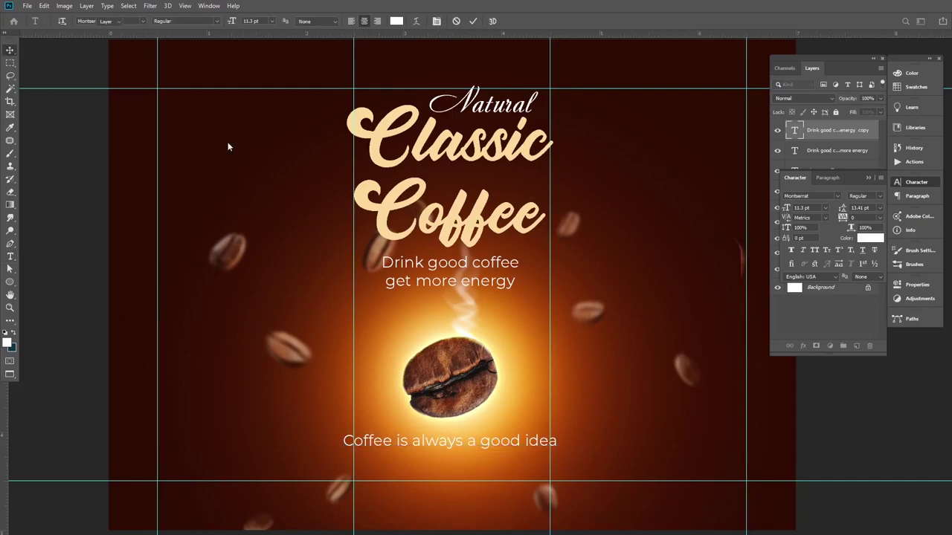
Set the lower tagline in Andantino script and enlarge it to 14.41 pt.
click(838, 196)
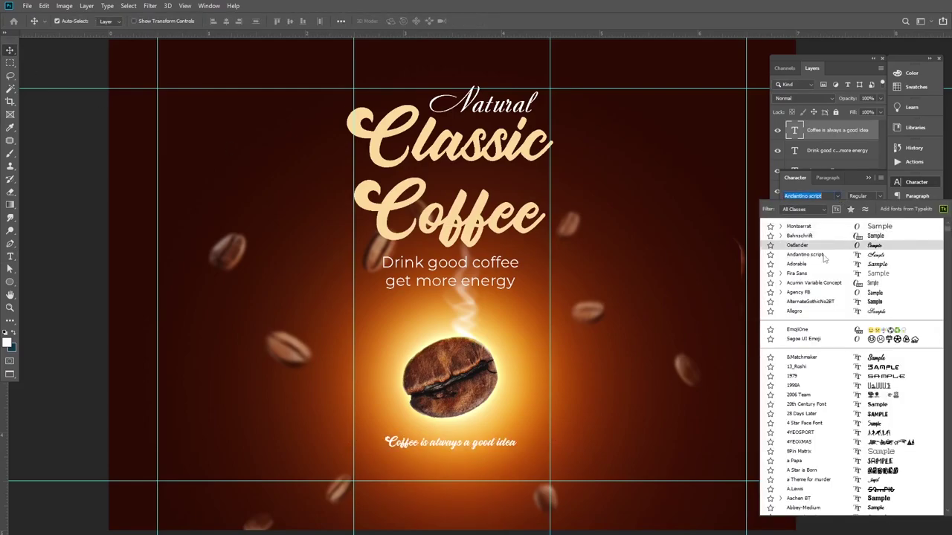
click(818, 255)
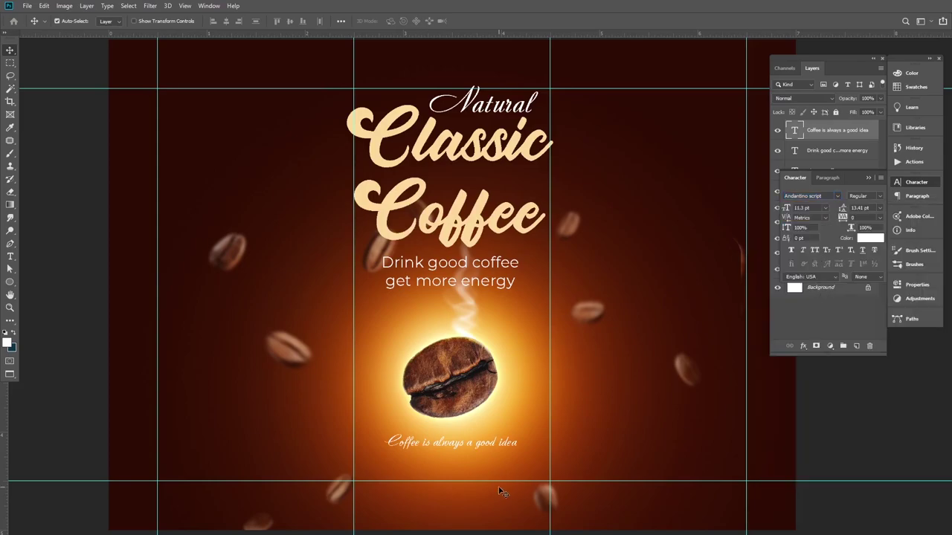
key(ctrl+t)
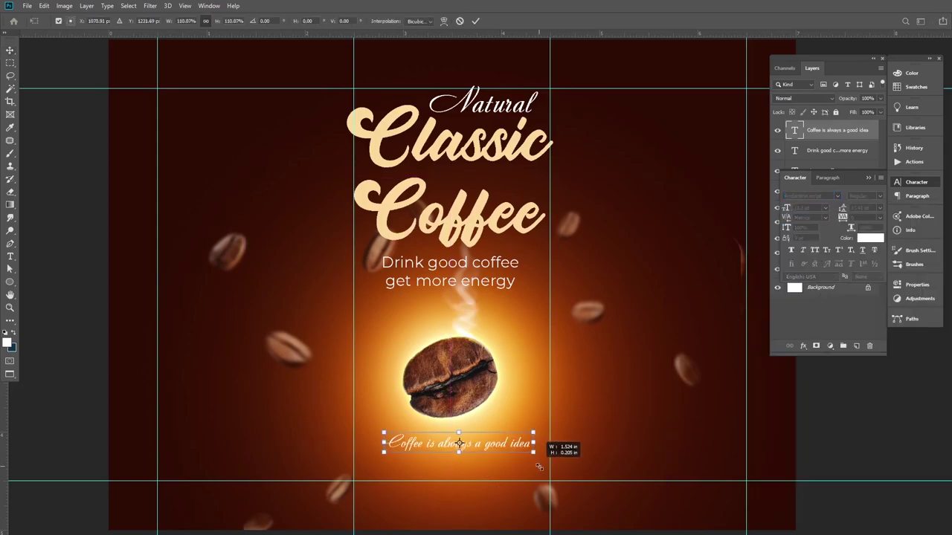
mouse_move(519, 451)
mouse_down()
mouse_move(535, 452)
mouse_move(504, 463)
mouse_move(543, 450)
mouse_up()
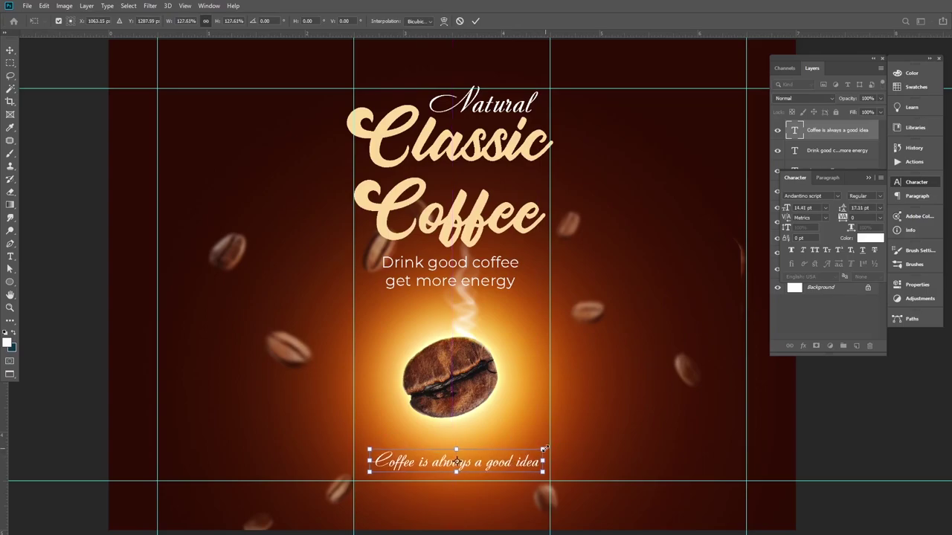
key(Return)
scroll(439, 375, down, 2)
scroll(439, 375, down, 1)
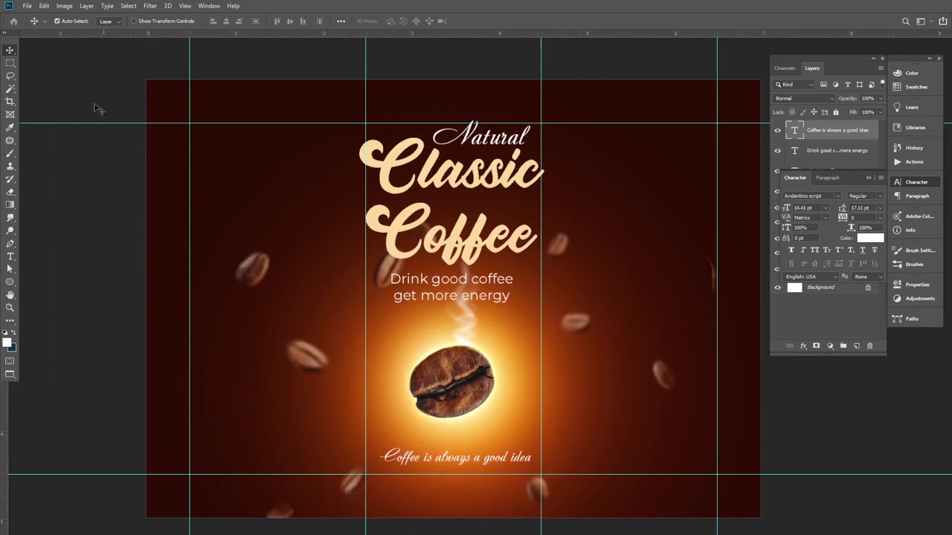
Browse the File menu and glance at the Word notes before returning to the poster.
click(27, 6)
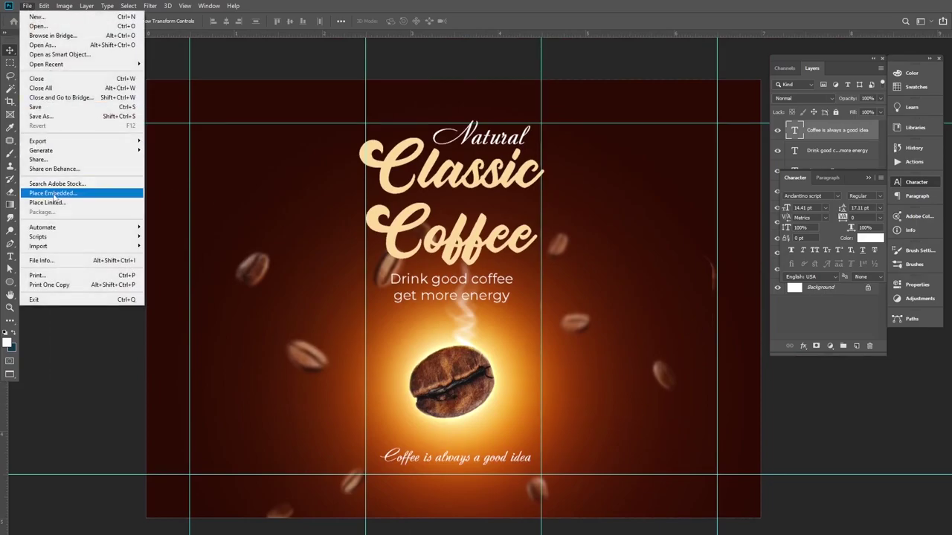
click(94, 343)
key(alt+Tab)
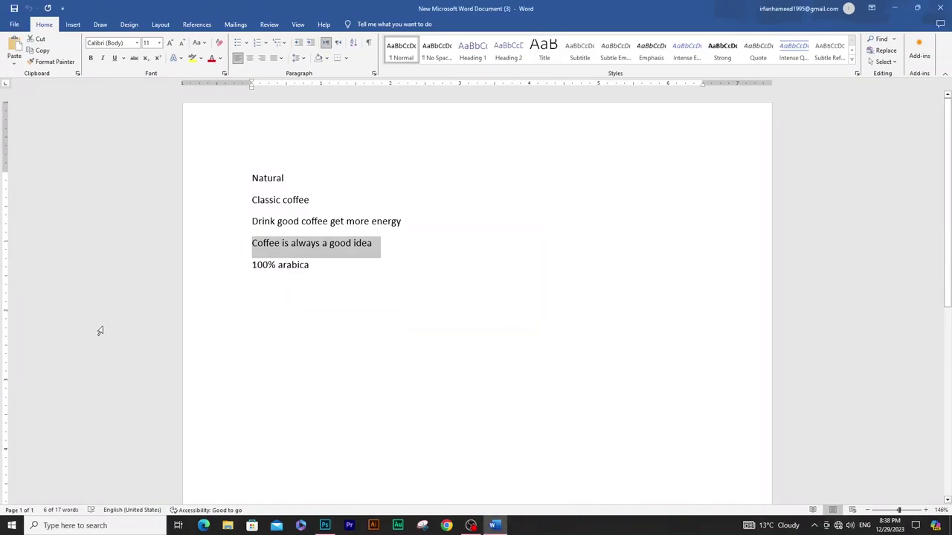
key(alt+Tab)
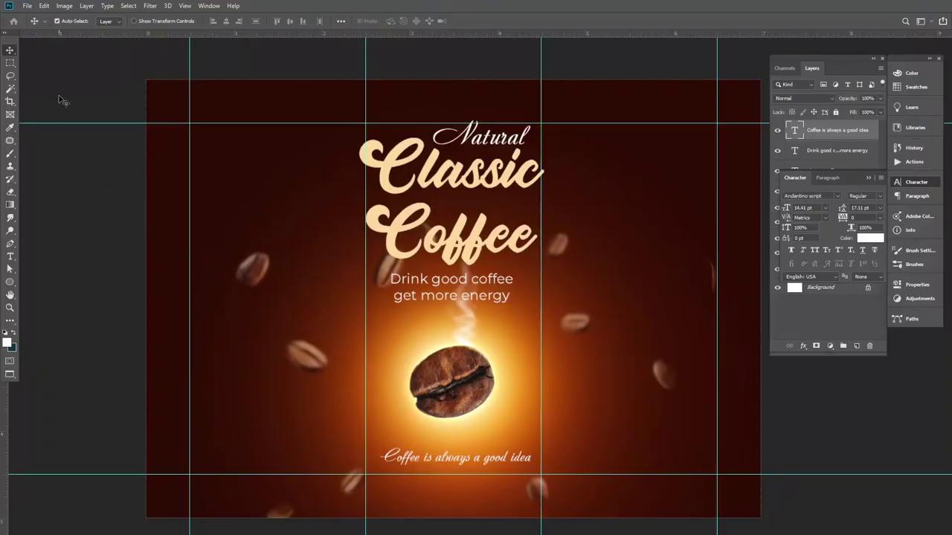
Embed pngwing.com (12) as a small gold 100% Quality badge right of the bean.
click(27, 5)
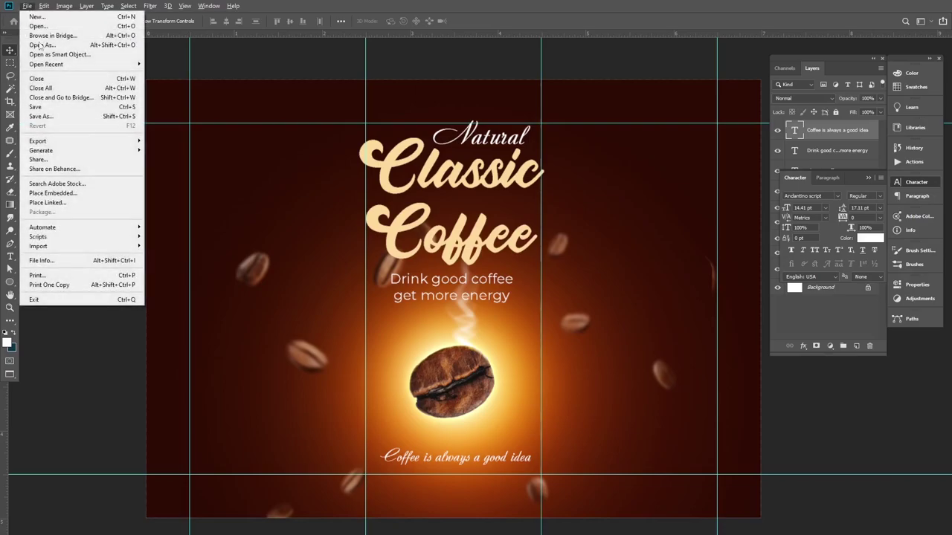
click(70, 191)
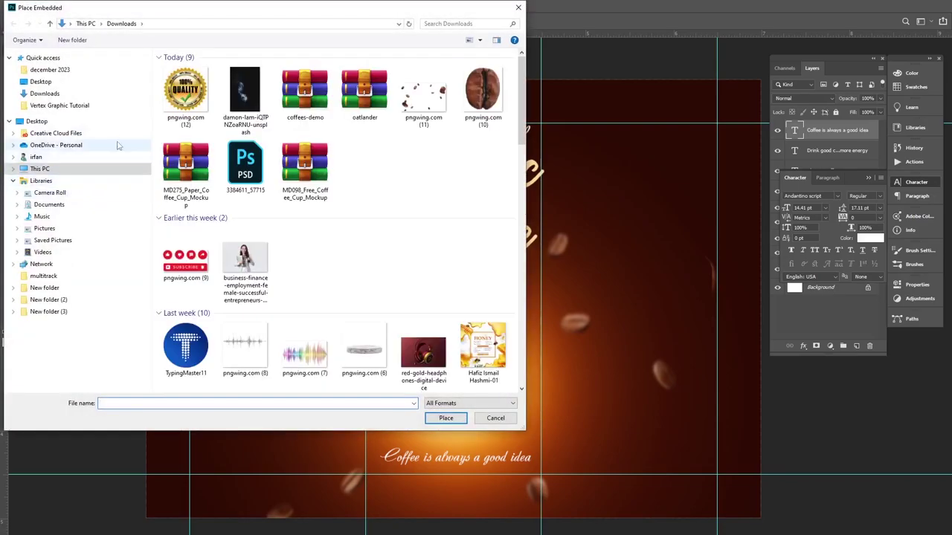
click(186, 93)
click(445, 418)
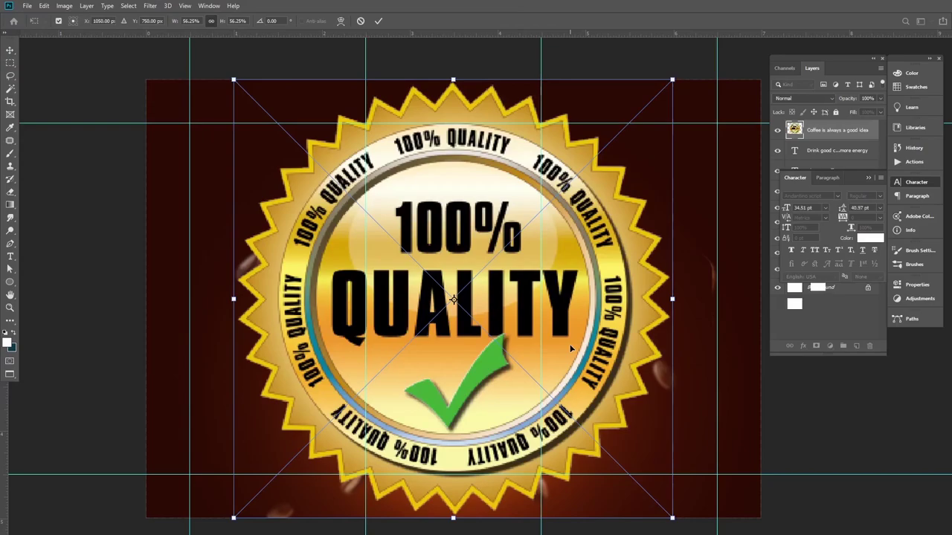
mouse_move(671, 79)
mouse_down()
mouse_move(443, 306)
mouse_move(290, 481)
mouse_move(296, 470)
mouse_move(656, 315)
mouse_move(655, 323)
mouse_up()
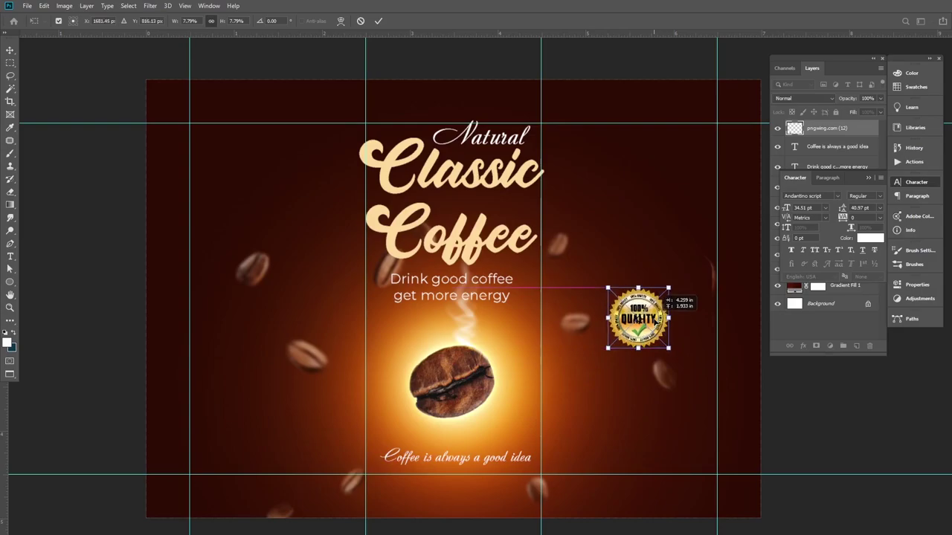
drag(668, 288, 672, 285)
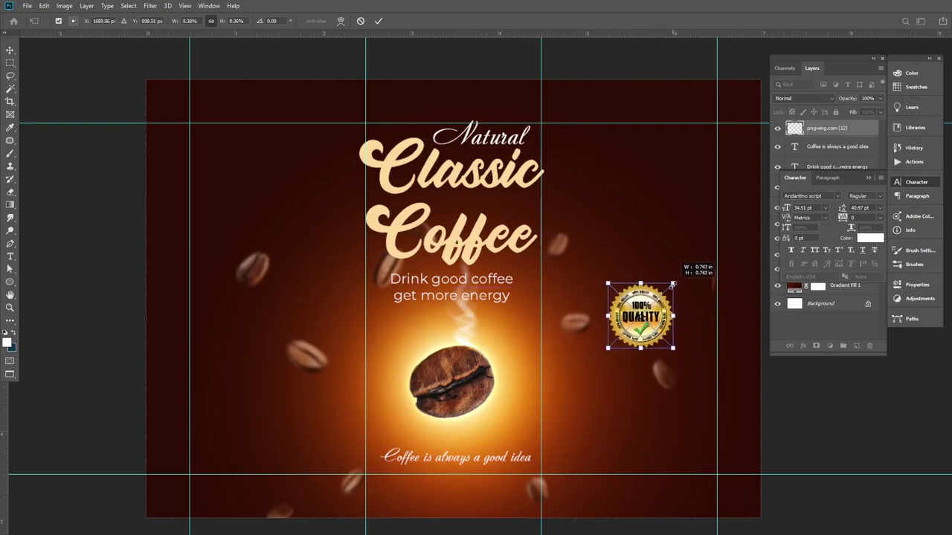
key(Return)
scroll(403, 313, down, 2)
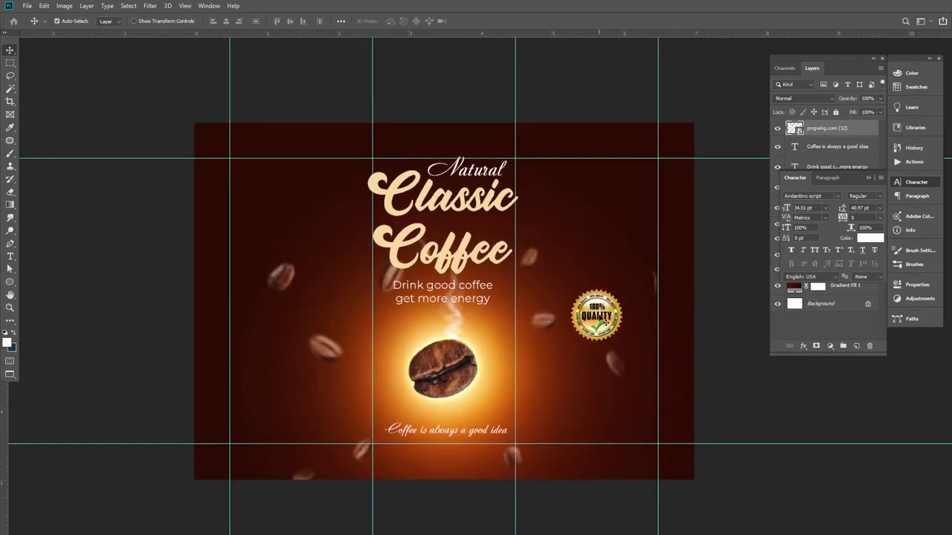
click(880, 172)
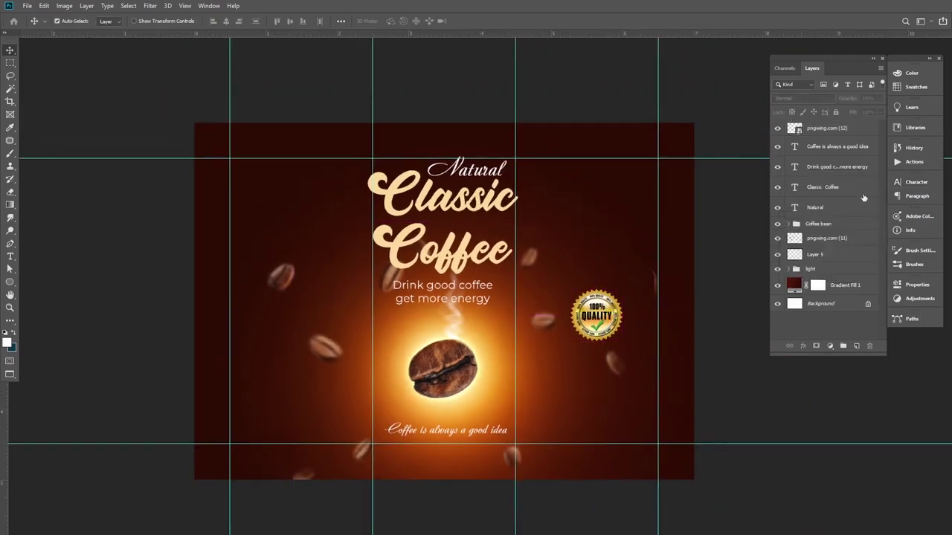
scroll(534, 266, up, 1)
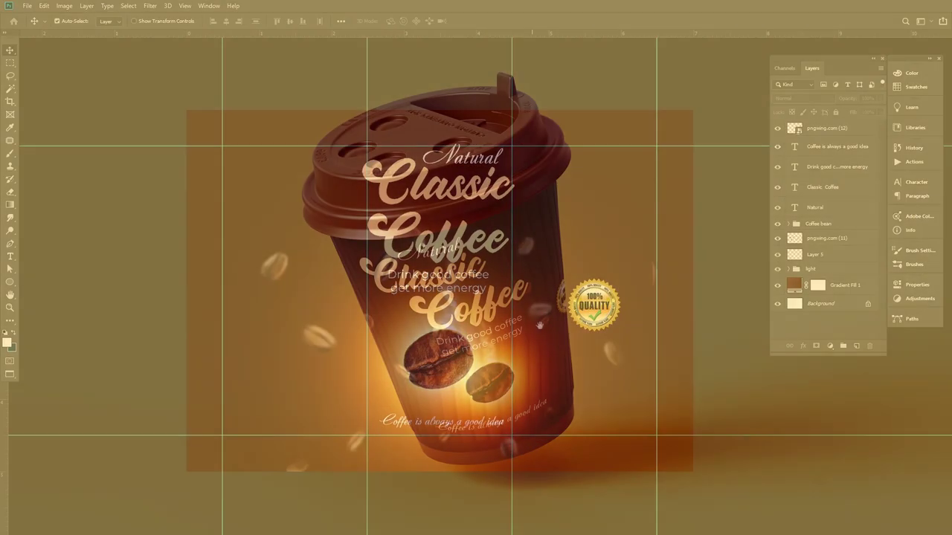